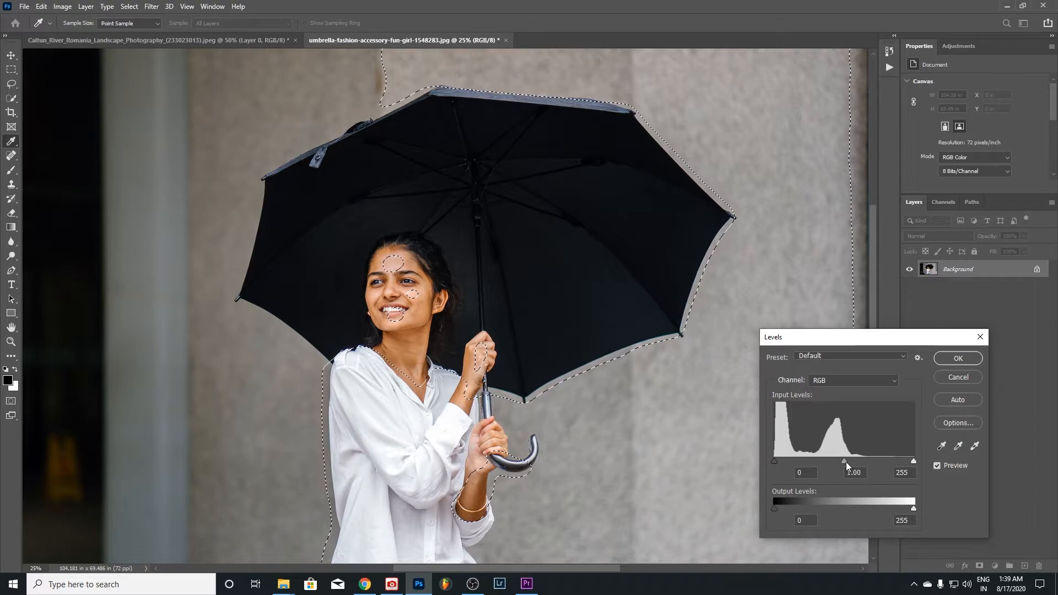
Darken the midtones of the selected bright areas with Levels and clear the selection
drag(845, 461, 856, 461)
key(Return)
key(ctrl+d)
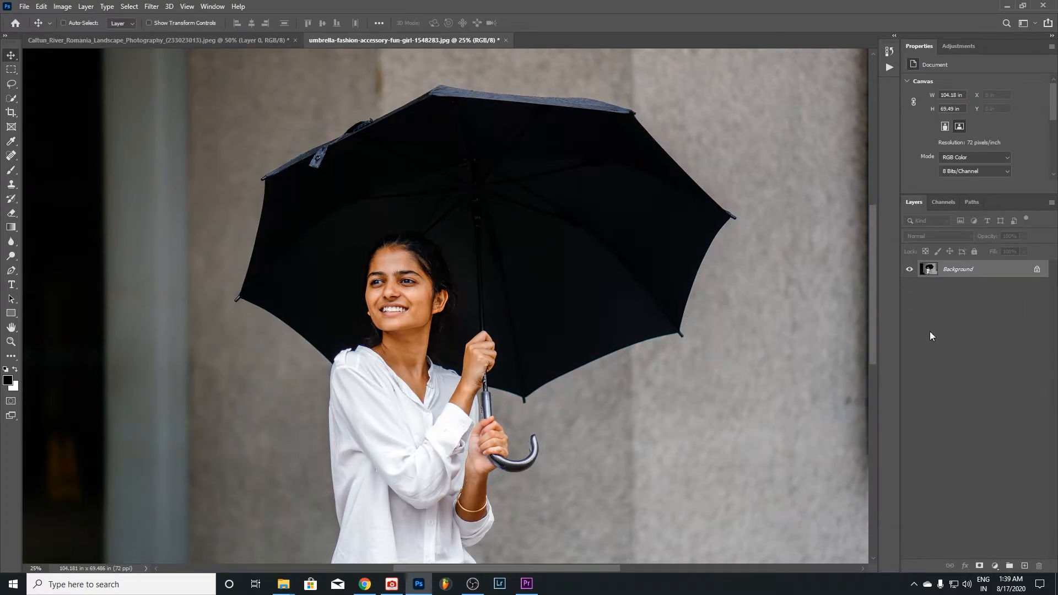
Convert the umbrella photo's Background into a regular layer and mask out its backdrop with Remove Background
double_click(993, 270)
key(Return)
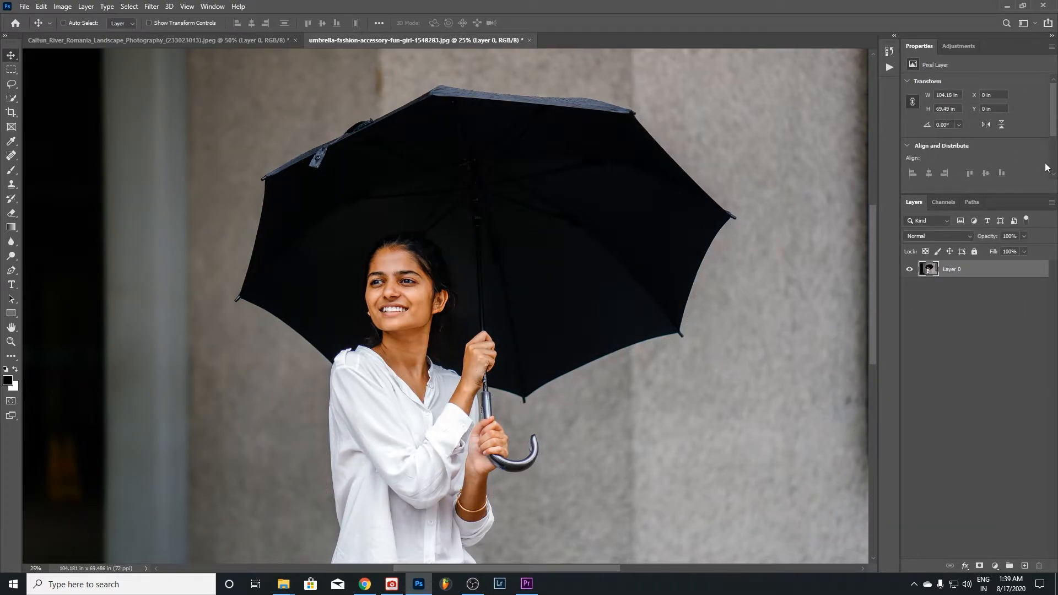
scroll(1046, 167, down, 3)
click(973, 155)
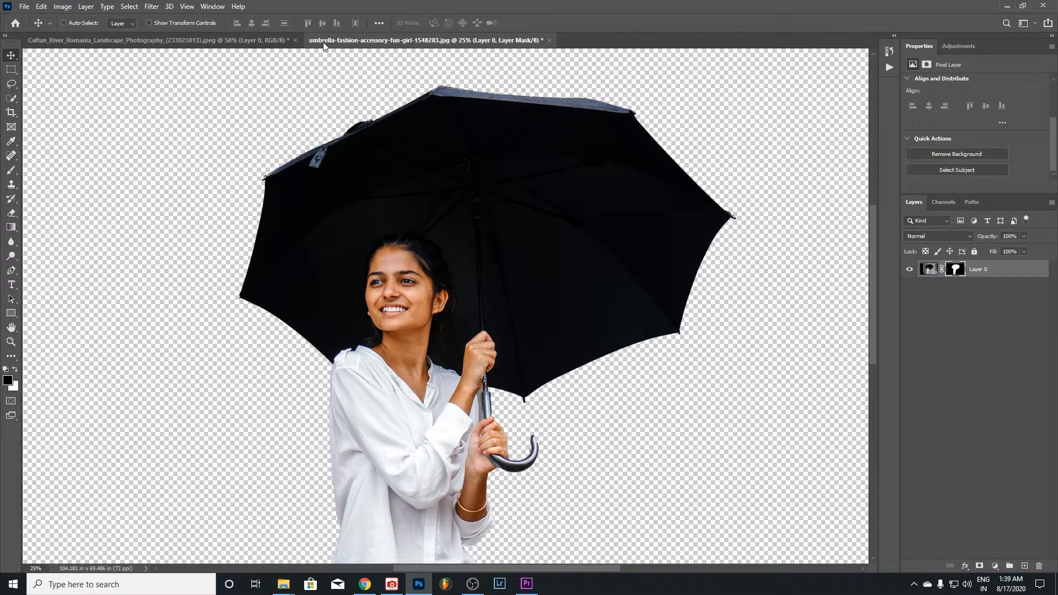
Copy the cut-out woman with the umbrella into the river landscape document and close her source photo without saving
drag(416, 40, 507, 133)
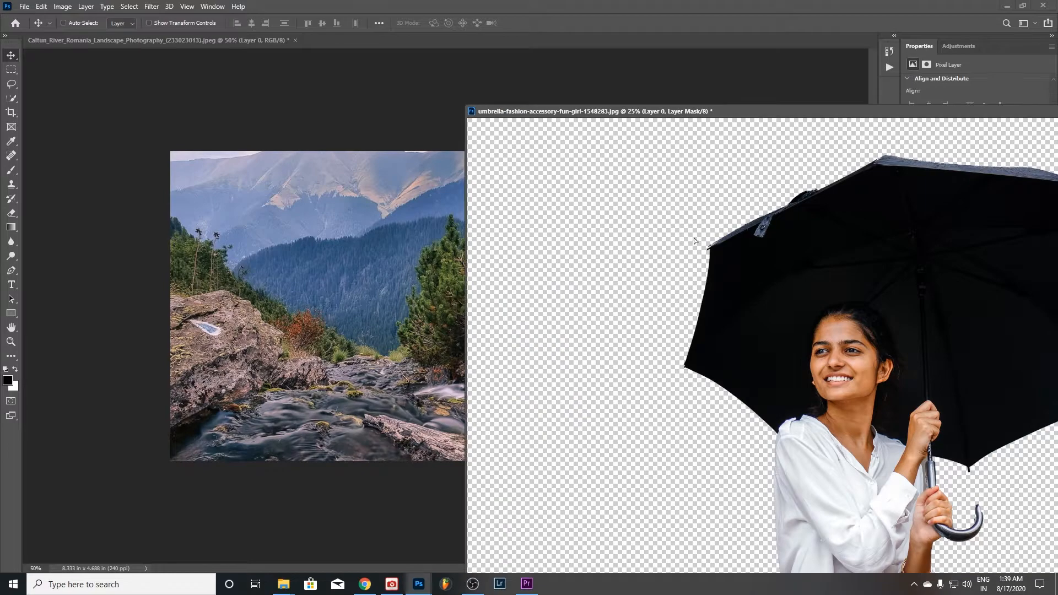
drag(524, 242, 659, 261)
key(ctrl+w)
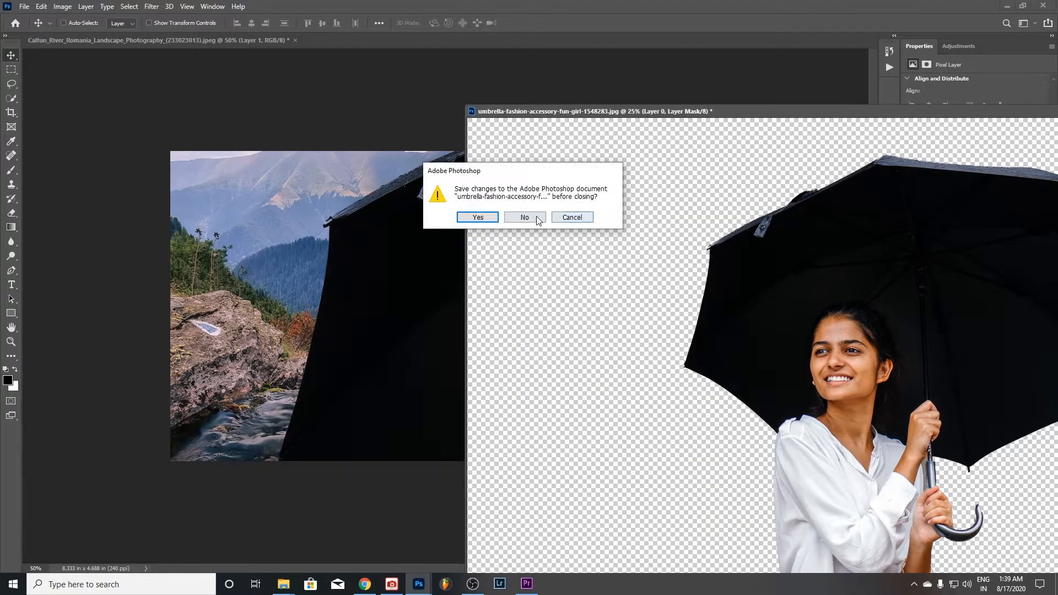
click(515, 215)
Scale the woman's layer down to about 7.6 in wide and place her right of centre, at the landscape's lower edge
key(ctrl+minus)
key(ctrl+t)
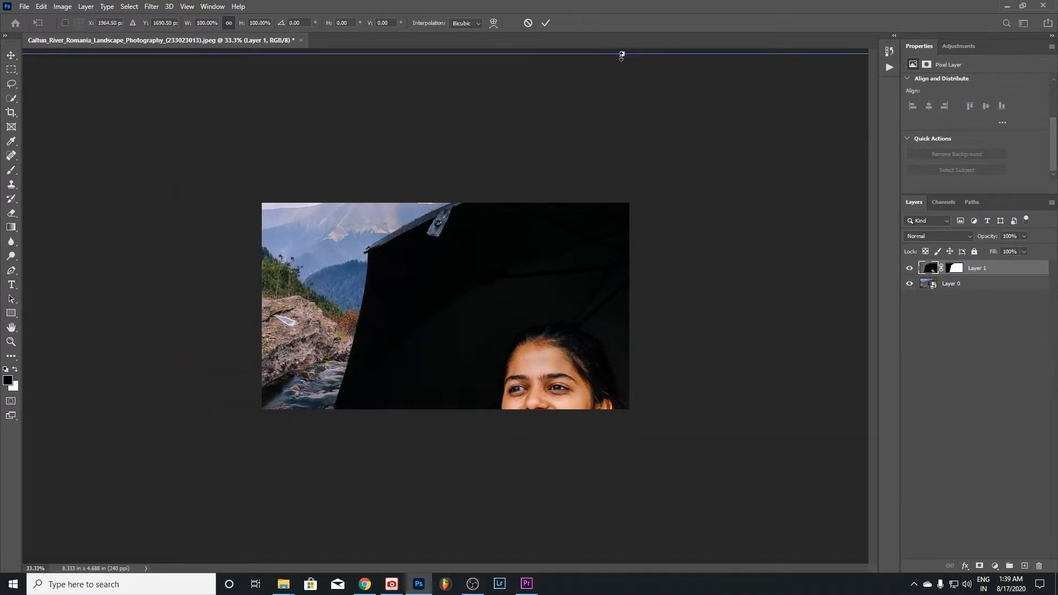
drag(621, 55, 621, 352)
drag(159, 351, 469, 440)
drag(638, 550, 470, 179)
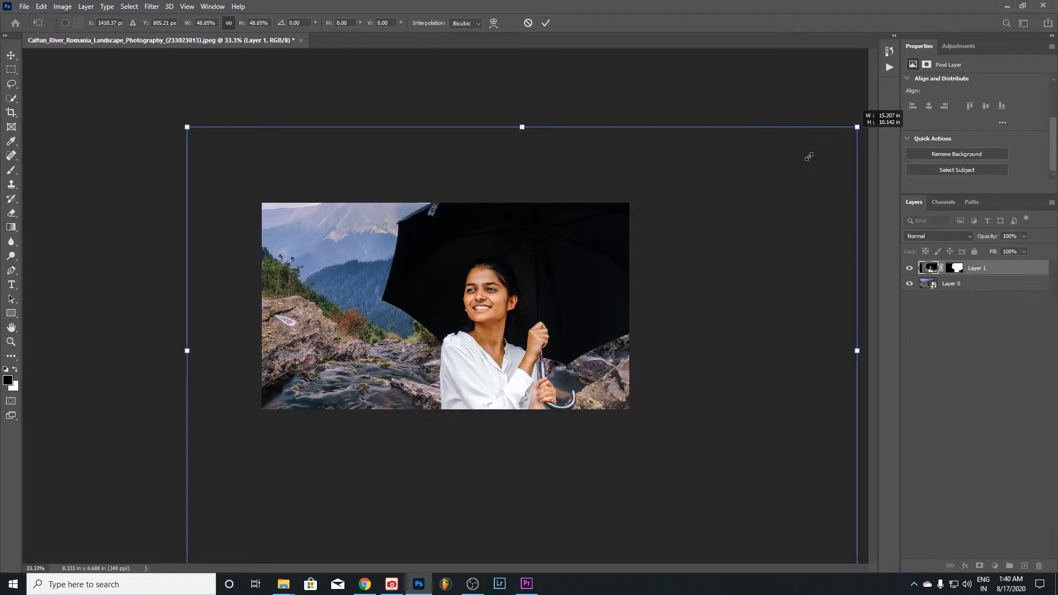
drag(859, 126, 668, 230)
drag(600, 310, 606, 280)
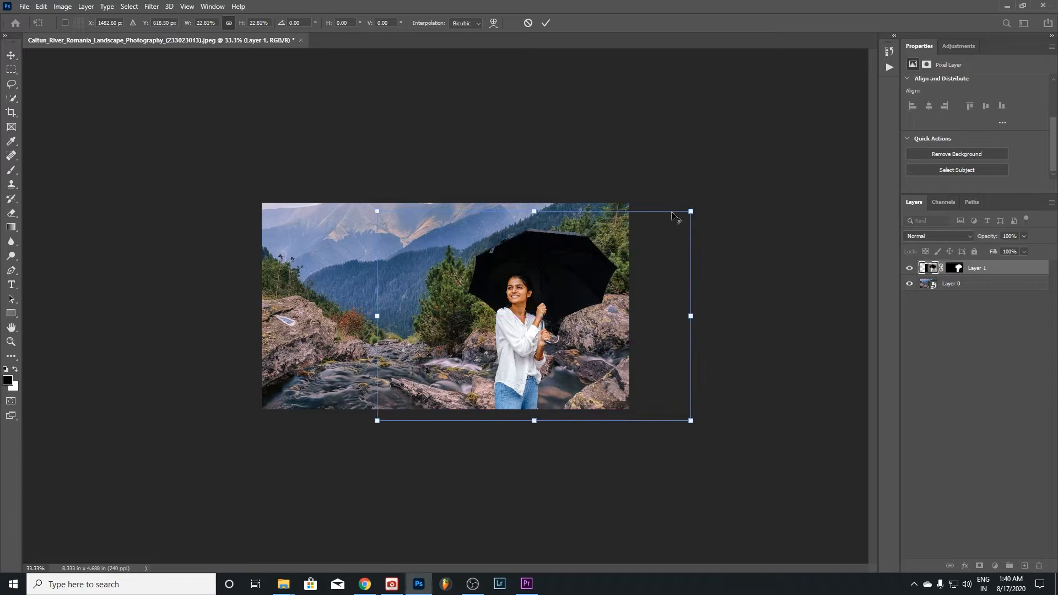
drag(691, 211, 701, 202)
mouse_move(644, 252)
mouse_down()
mouse_move(450, 251)
mouse_move(636, 257)
mouse_up()
key(Return)
Flip the landscape layer horizontally, rotate it about 2.6° and shift it so the large rock lies behind the woman
click(1000, 289)
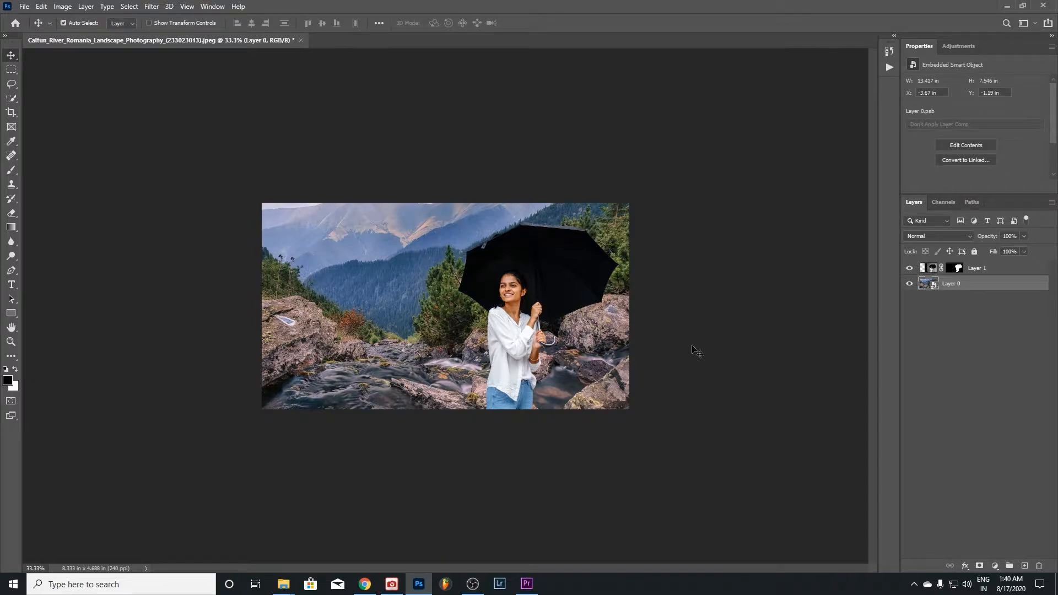
key(ctrl+t)
right_click(621, 310)
click(633, 480)
mouse_move(513, 361)
mouse_down()
mouse_move(526, 384)
mouse_move(523, 375)
mouse_up()
drag(711, 322, 711, 331)
mouse_move(577, 363)
mouse_down()
mouse_move(577, 354)
mouse_move(568, 365)
mouse_up()
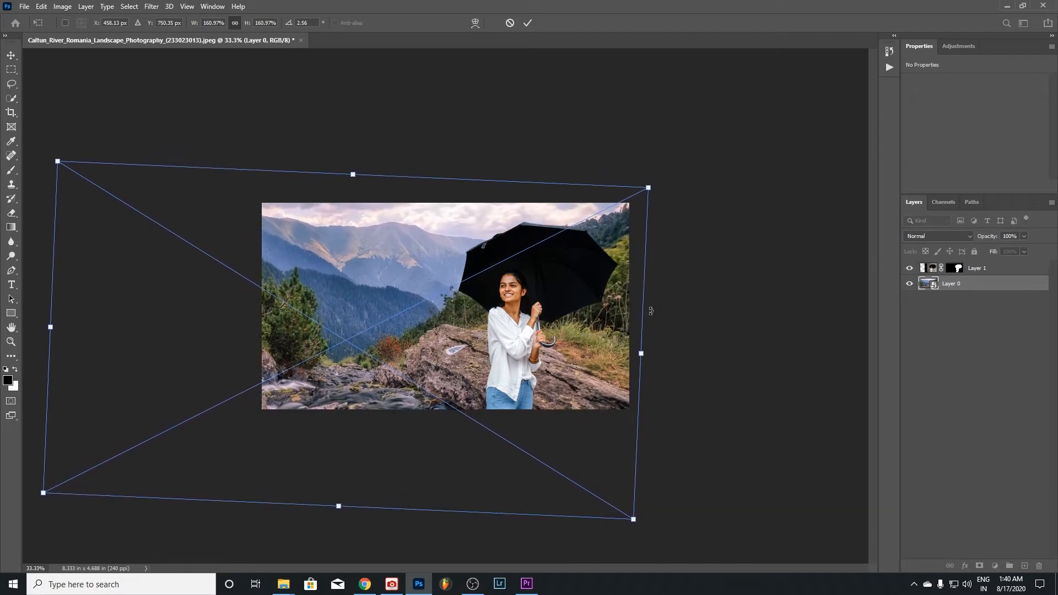
Transform the landscape layer to about 162% width, 178% height and 0.9° rotation, repositioning it to fill the canvas
drag(644, 356, 676, 354)
drag(602, 343, 579, 344)
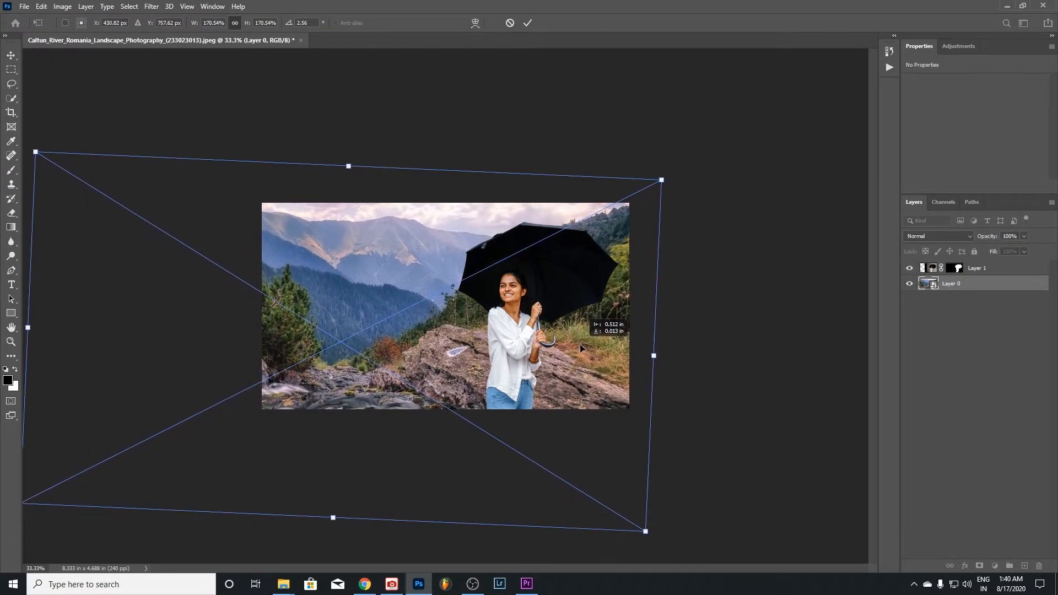
drag(713, 351, 713, 341)
mouse_move(589, 330)
mouse_down()
mouse_move(593, 339)
mouse_move(594, 330)
mouse_up()
drag(348, 165, 347, 145)
drag(475, 303, 477, 301)
drag(661, 150, 648, 159)
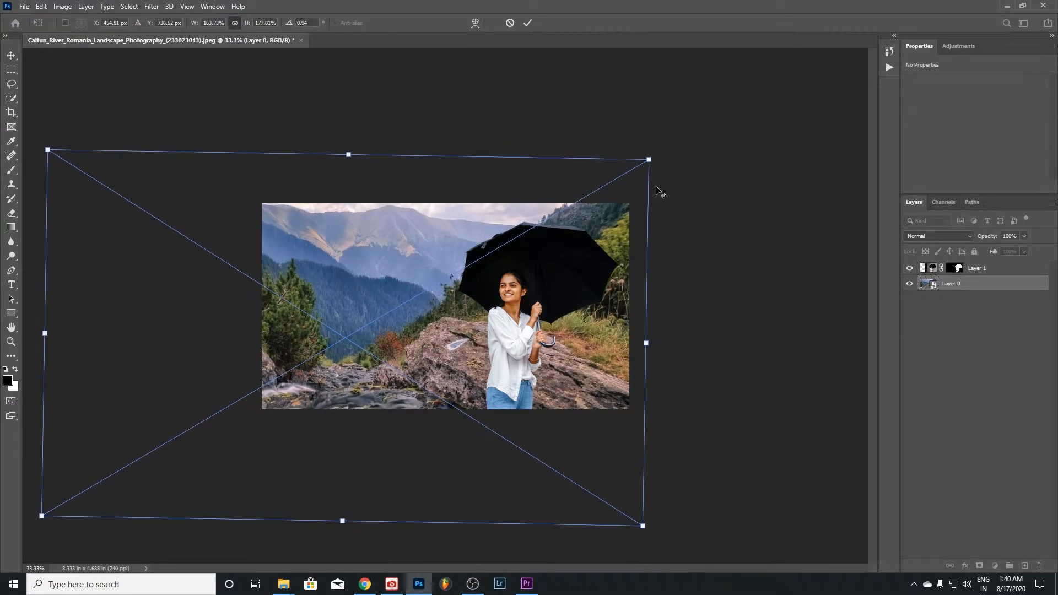
drag(657, 344, 649, 343)
drag(578, 326, 578, 337)
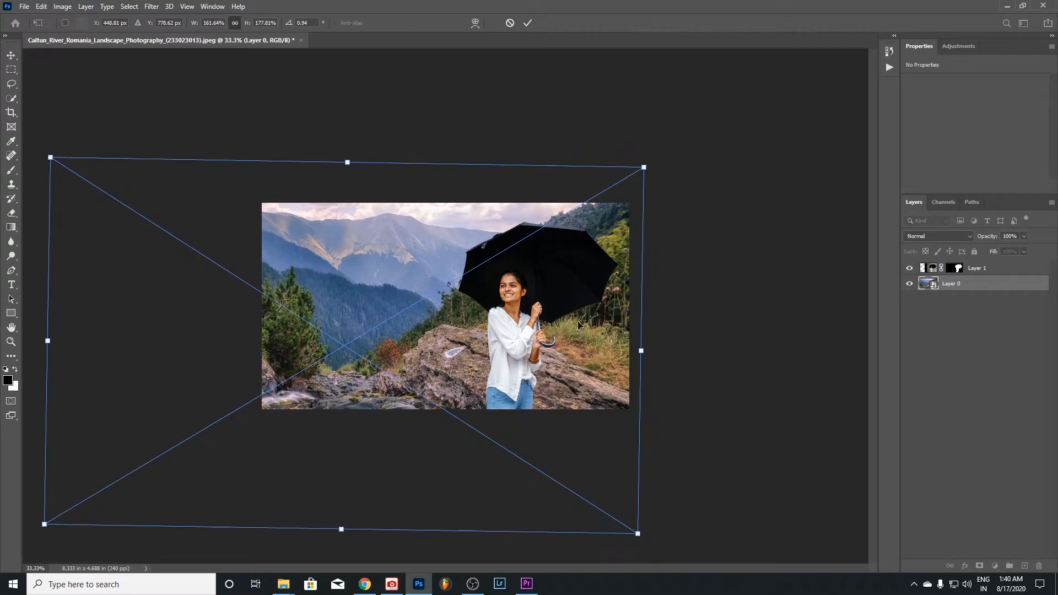
key(Return)
Add a Brightness/Contrast adjustment above the woman's layer with brightness -82 and contrast 59
click(479, 282)
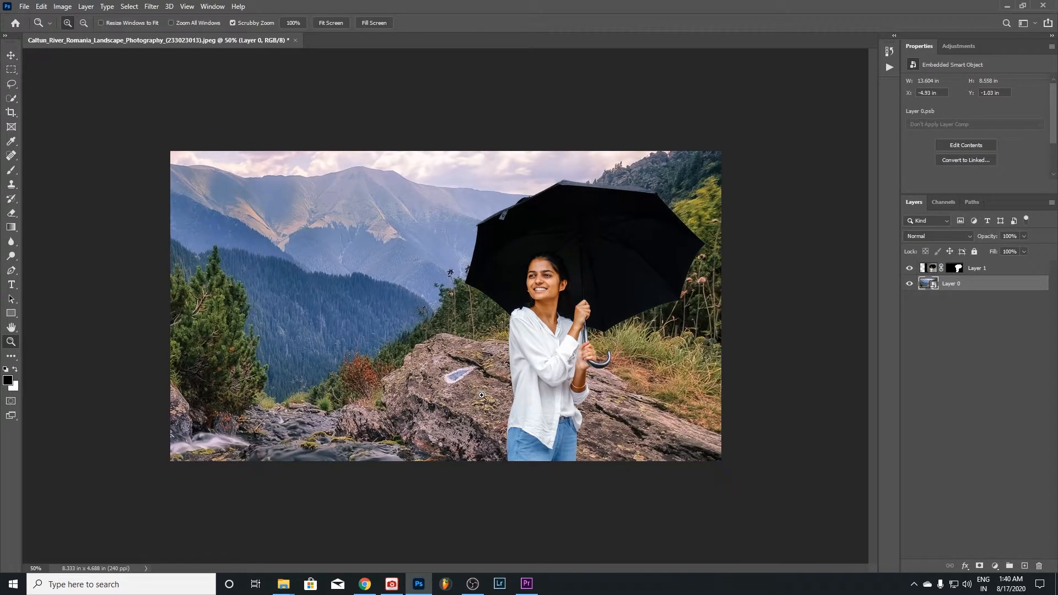
click(996, 270)
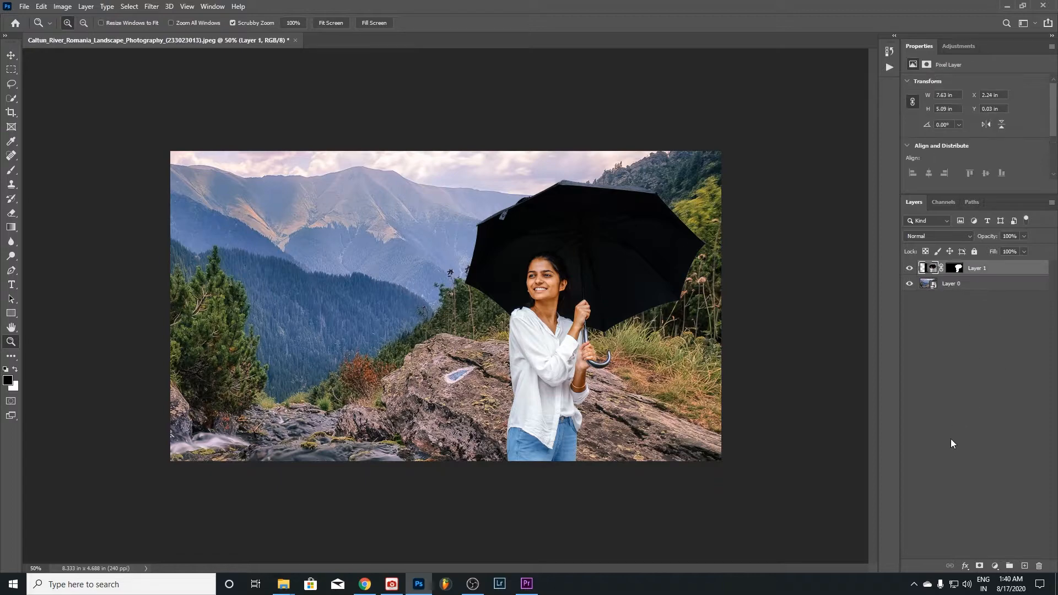
click(995, 566)
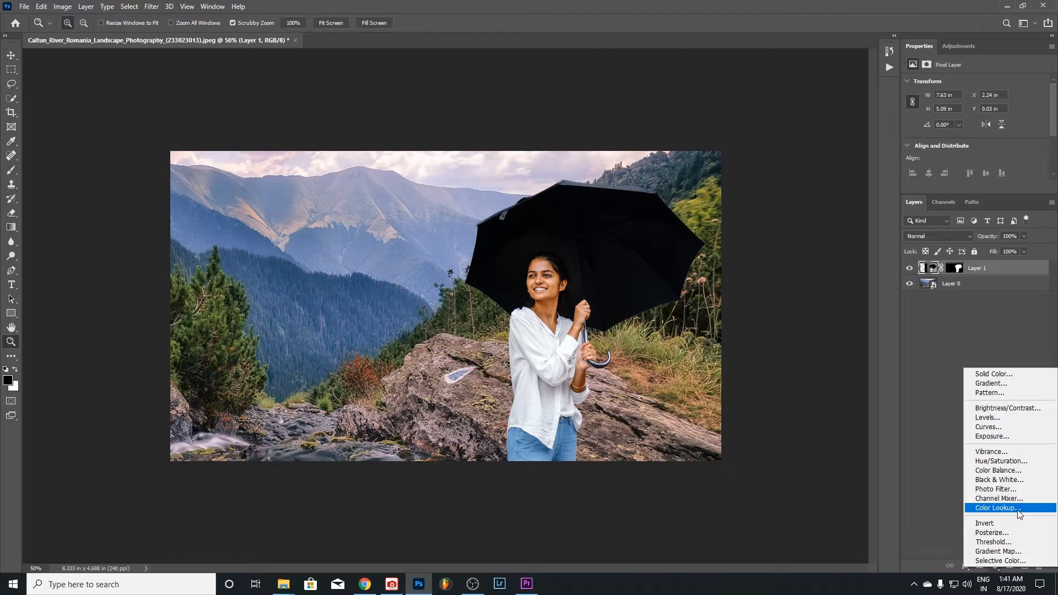
click(1007, 409)
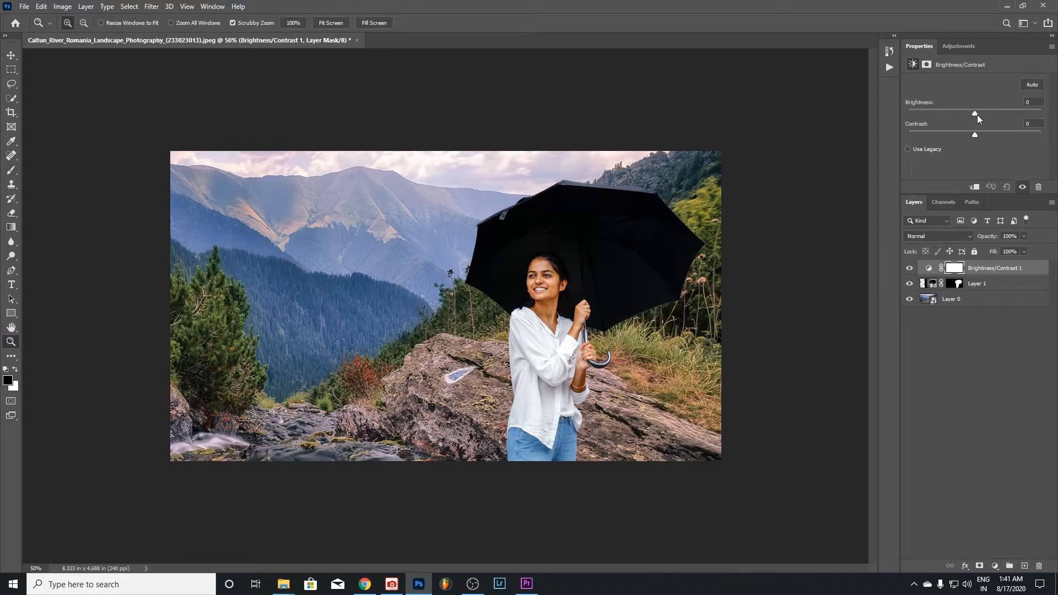
drag(974, 113, 920, 112)
drag(974, 134, 1020, 134)
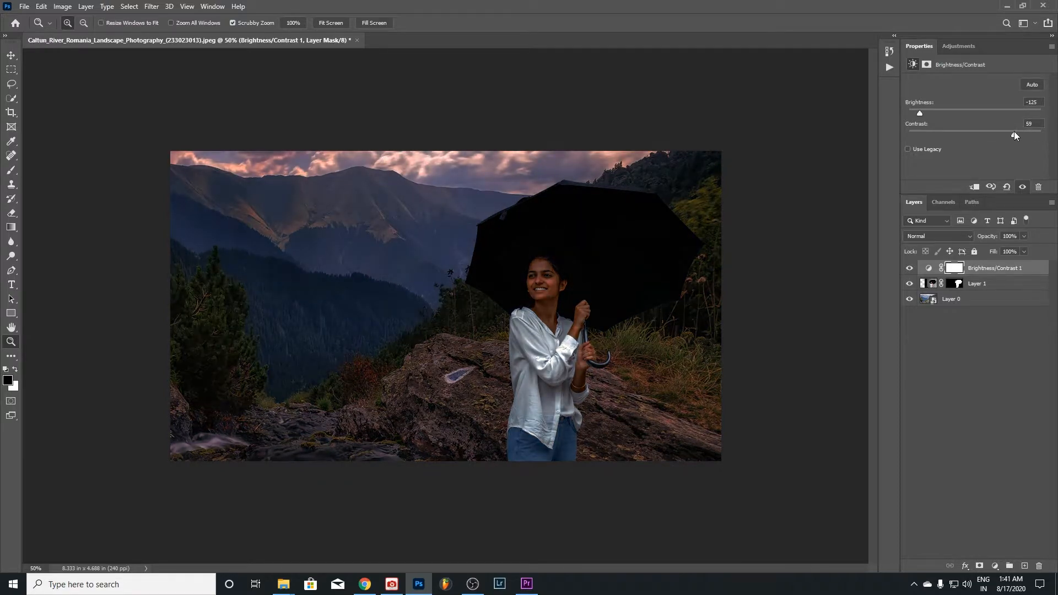
drag(919, 113, 938, 113)
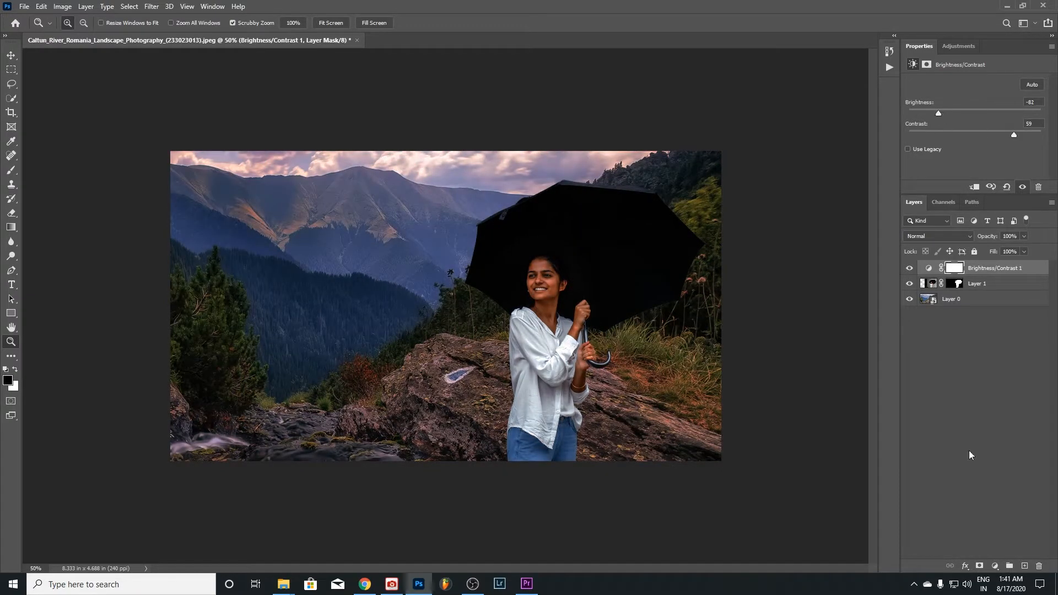
Add a Color Lookup adjustment layer using the Moonlight.3DL table
click(998, 569)
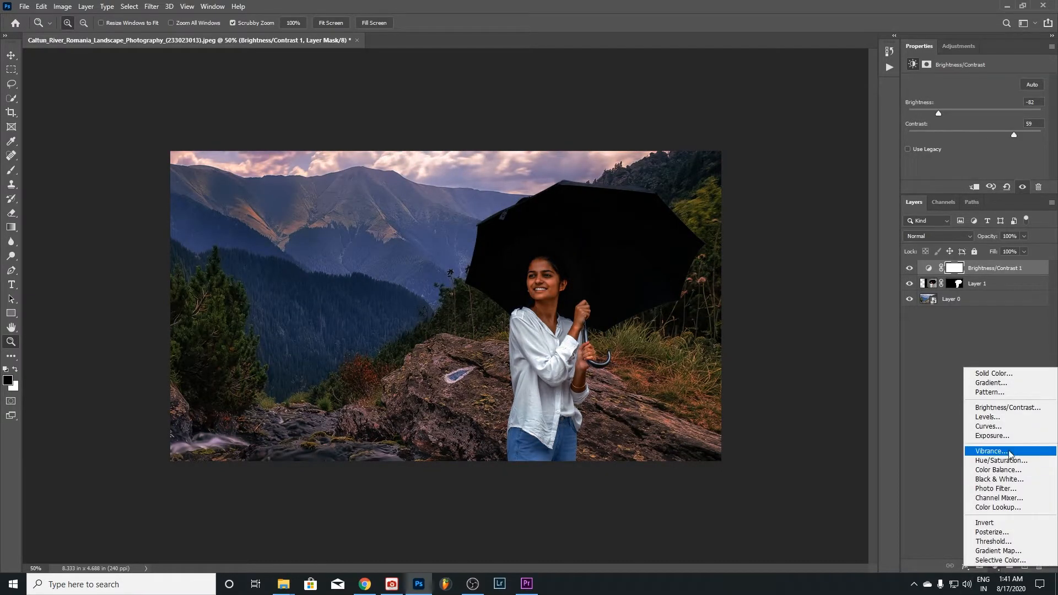
click(1008, 508)
click(988, 85)
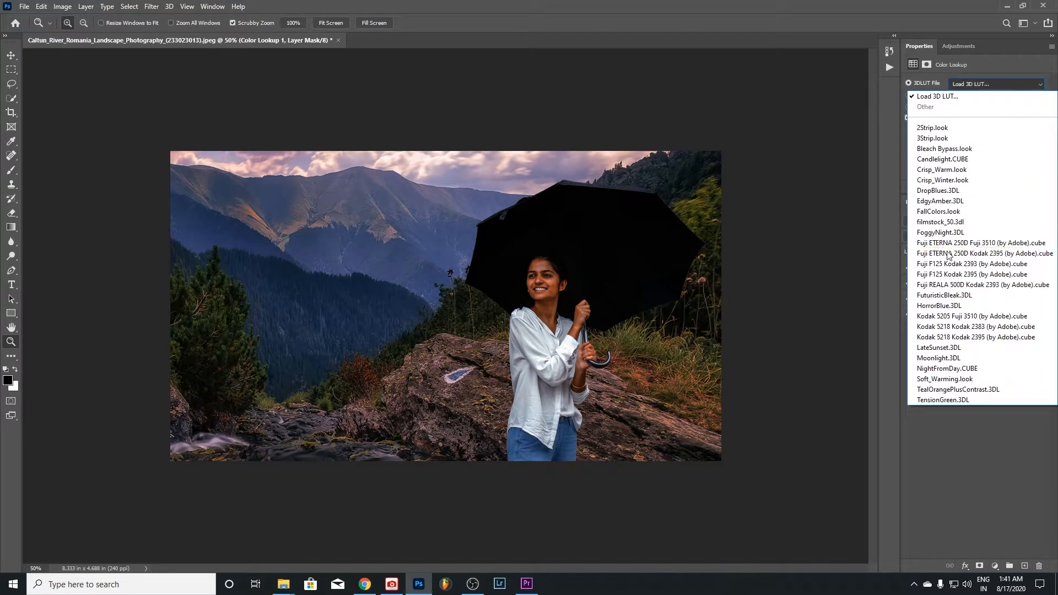
click(964, 358)
Set the Brightness/Contrast layer's blend mode to Soft Light and compare the image with the Color Lookup layer hidden and shown
click(992, 284)
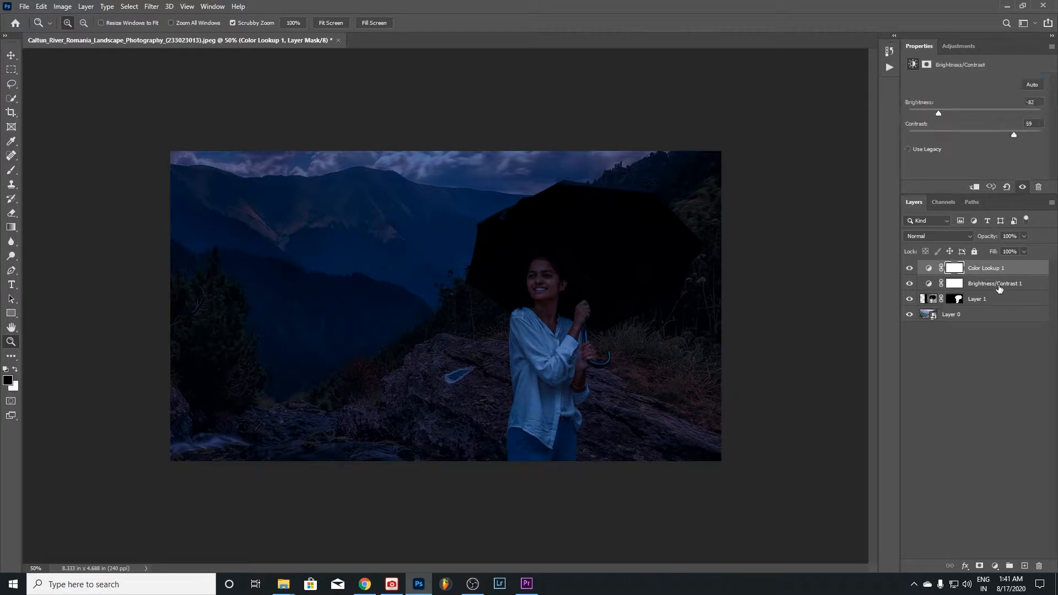
key(v)
click(574, 364)
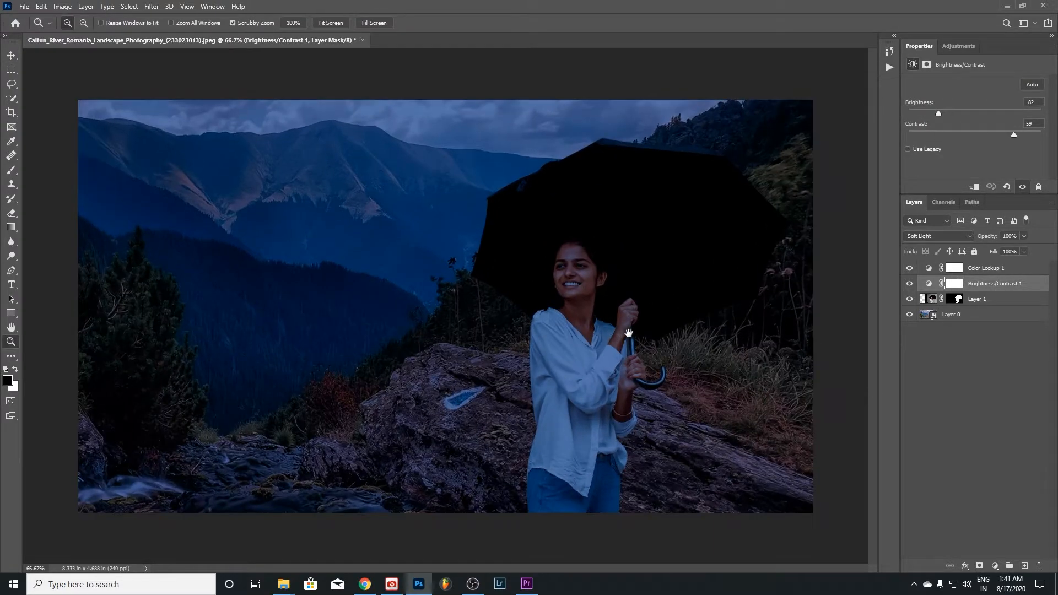
click(909, 269)
click(910, 268)
alt+click(557, 300)
Open the rain images 17.jpg and 28.jpg from the oooo folder in Photoshop and return to the landscape document
key(alt+Tab)
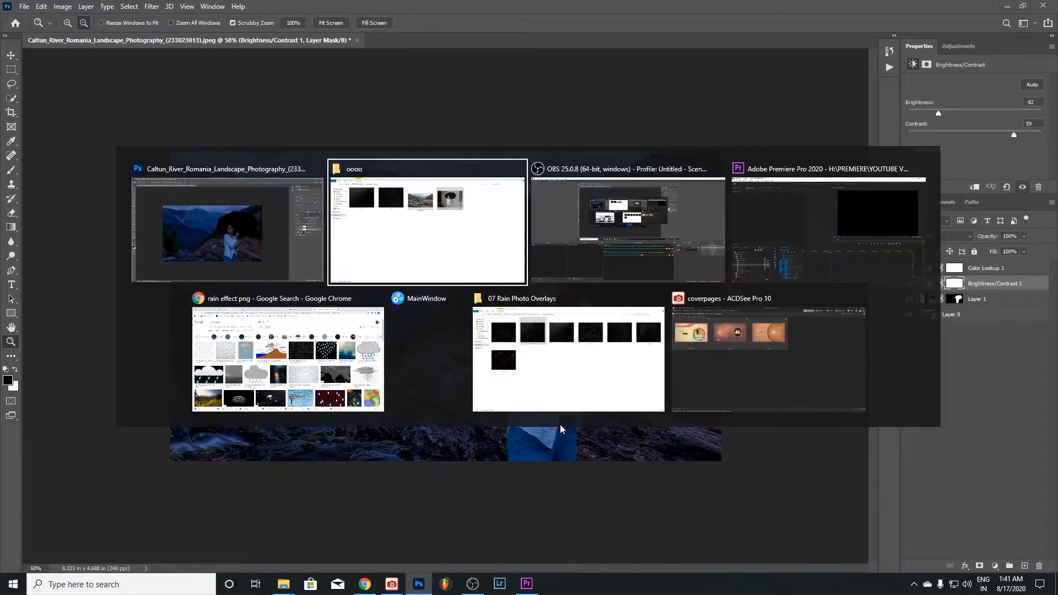
drag(172, 113, 477, 6)
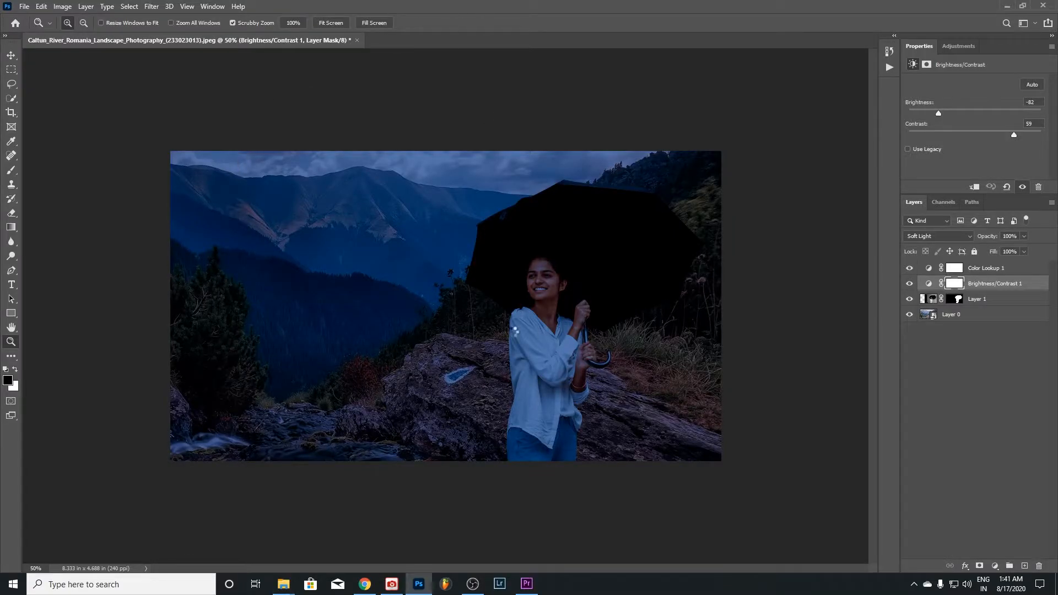
key(ctrl+Tab)
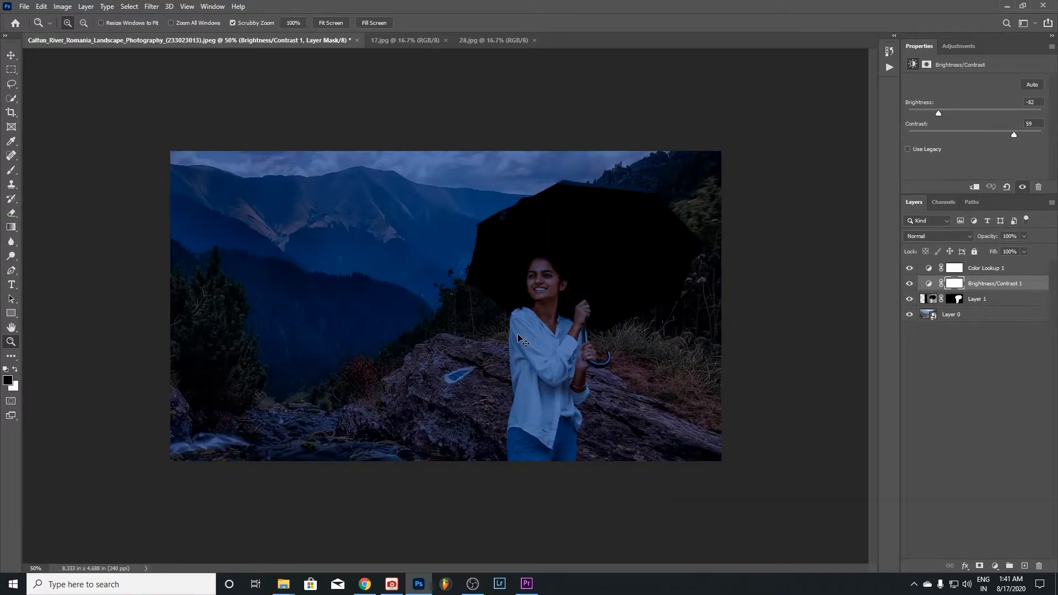
Copy the 17.jpg rain image below the Brightness/Contrast layer in the landscape document, close its file and blend it with Screen
key(ctrl+Tab)
key(ctrl+a)
key(ctrl+c)
key(ctrl+w)
key(ctrl+v)
key(ctrl+bracketleft)
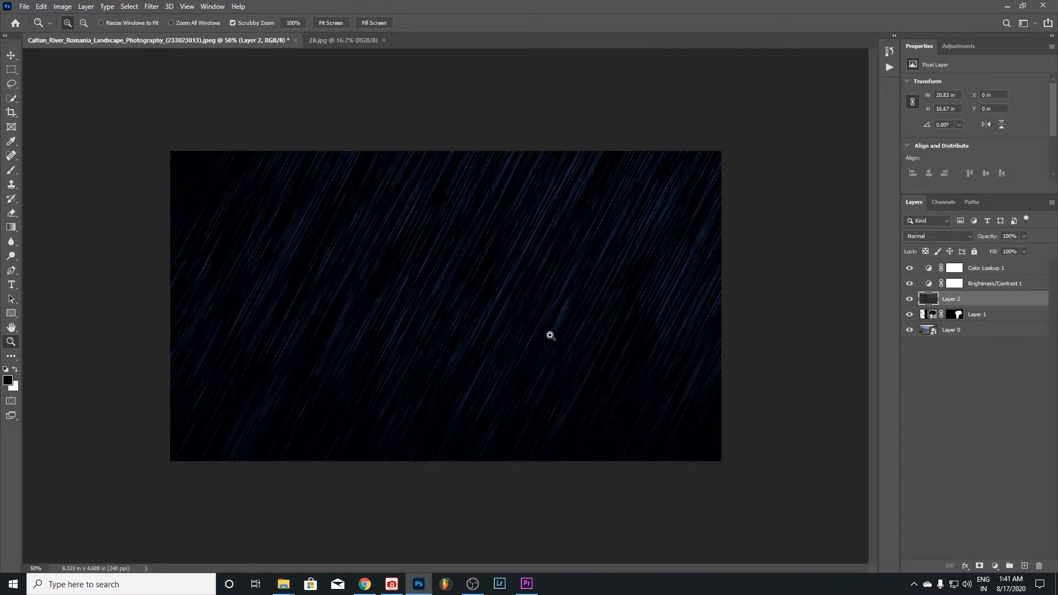
key(alt+shift+s)
Scale the rain layer down to about 8.5 in wide and position it to cover the whole canvas
key(ctrl+minus)
key(ctrl+t)
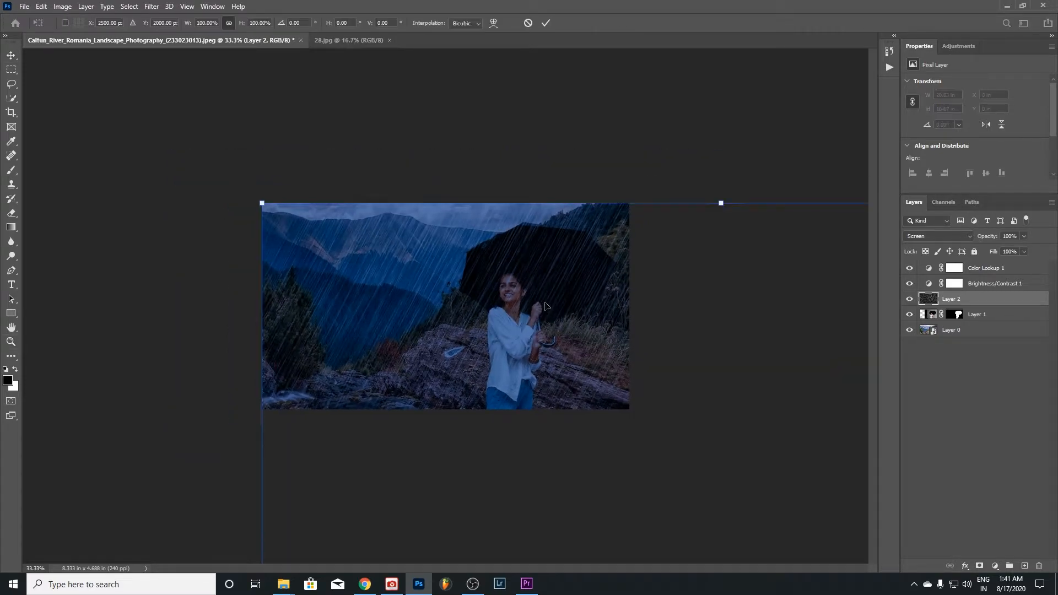
key(alt+shift)
drag(262, 202, 455, 356)
drag(653, 415, 383, 255)
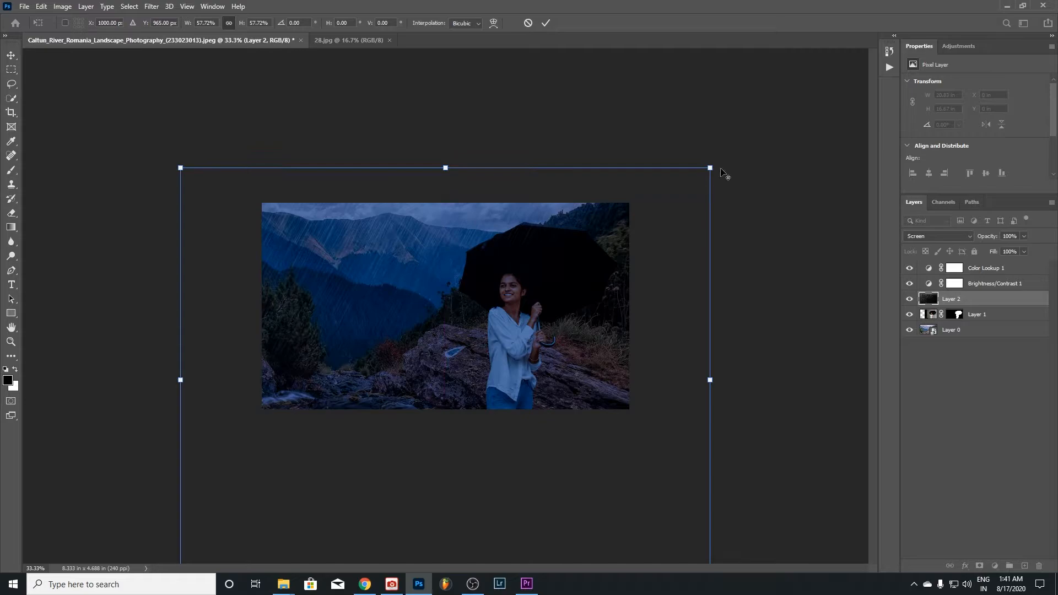
drag(711, 168, 632, 229)
drag(600, 287, 597, 253)
key(Return)
Duplicate the rain layer to strengthen the rain effect
click(477, 248)
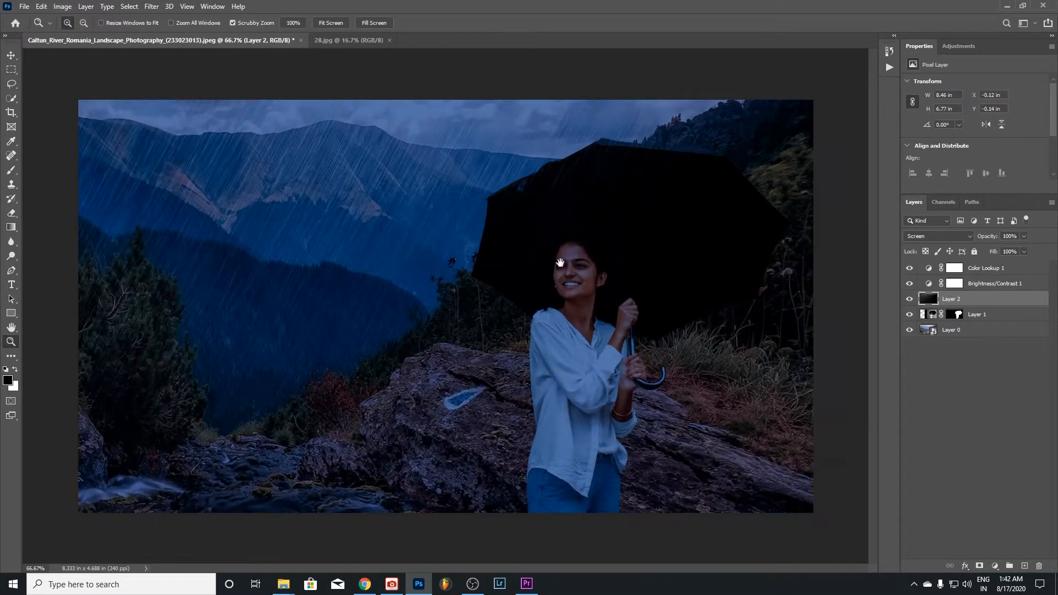
alt+click(570, 273)
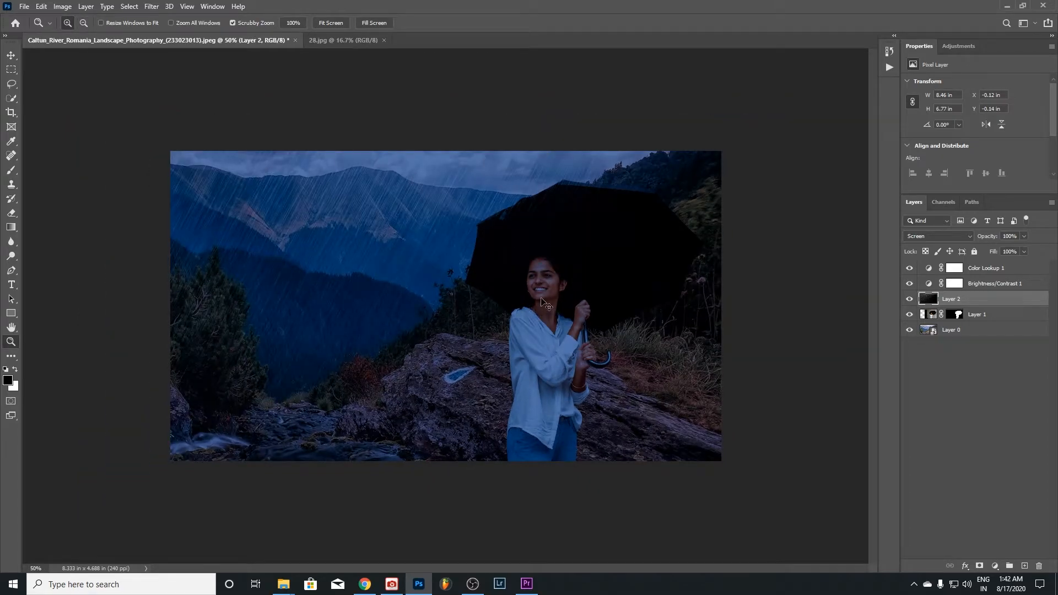
key(ctrl+j)
key(ctrl+plus)
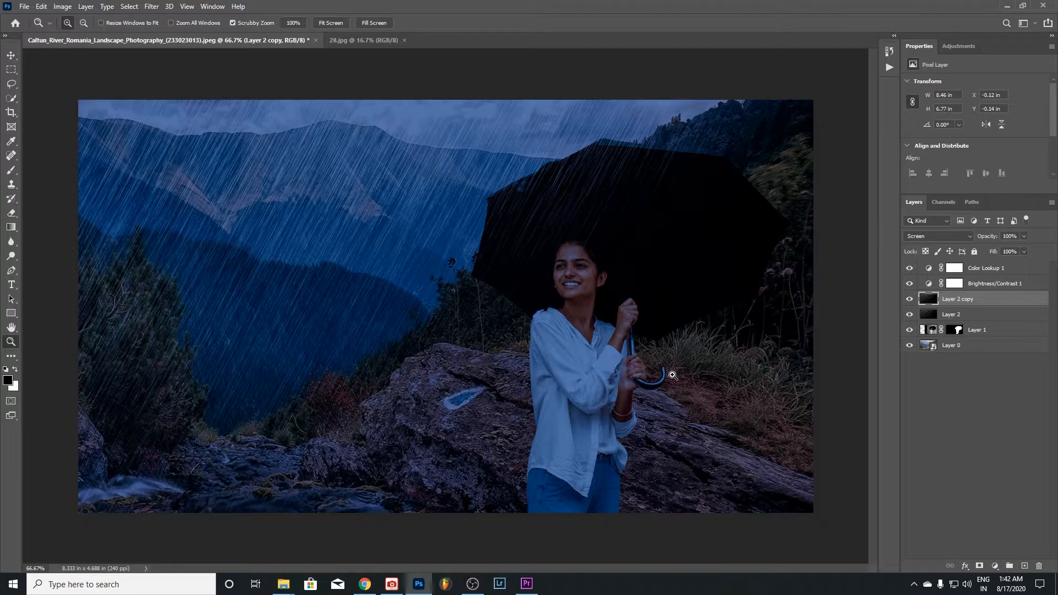
Copy the 28.jpg rain image into the landscape document below Brightness/Contrast, close its file, and scale it to about 8.46 in wide over the canvas
key(alt+Tab)
key(ctrl+Tab)
key(ctrl+a)
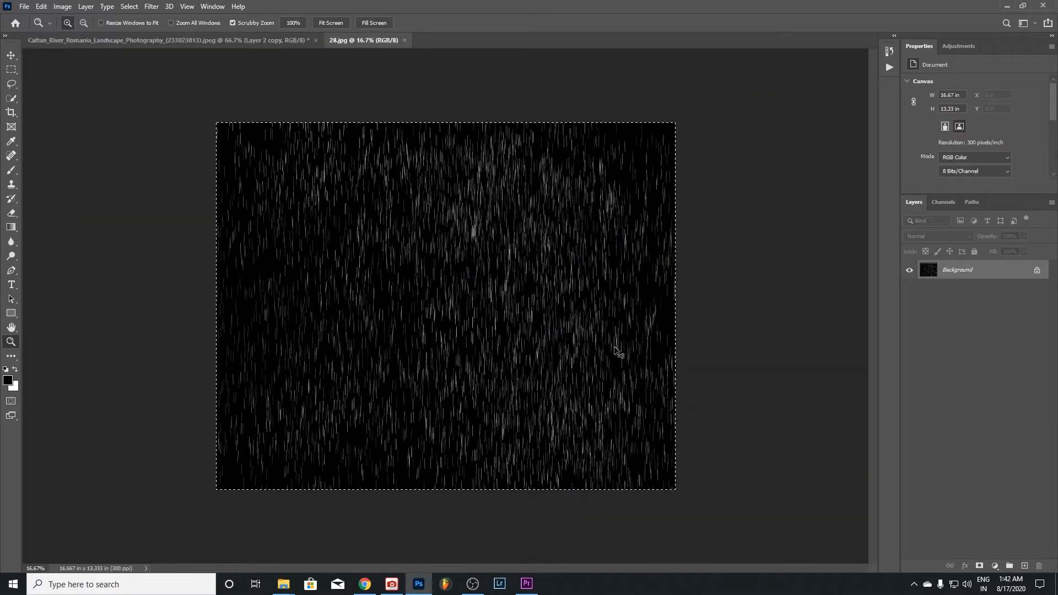
key(ctrl+w)
key(ctrl+minus)
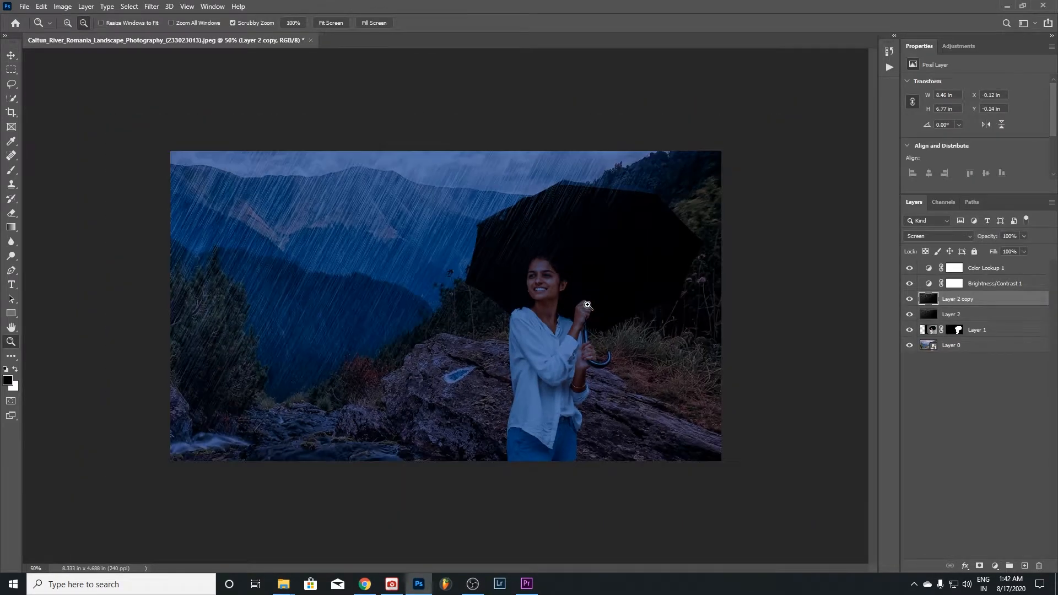
key(ctrl+v)
key(ctrl+t)
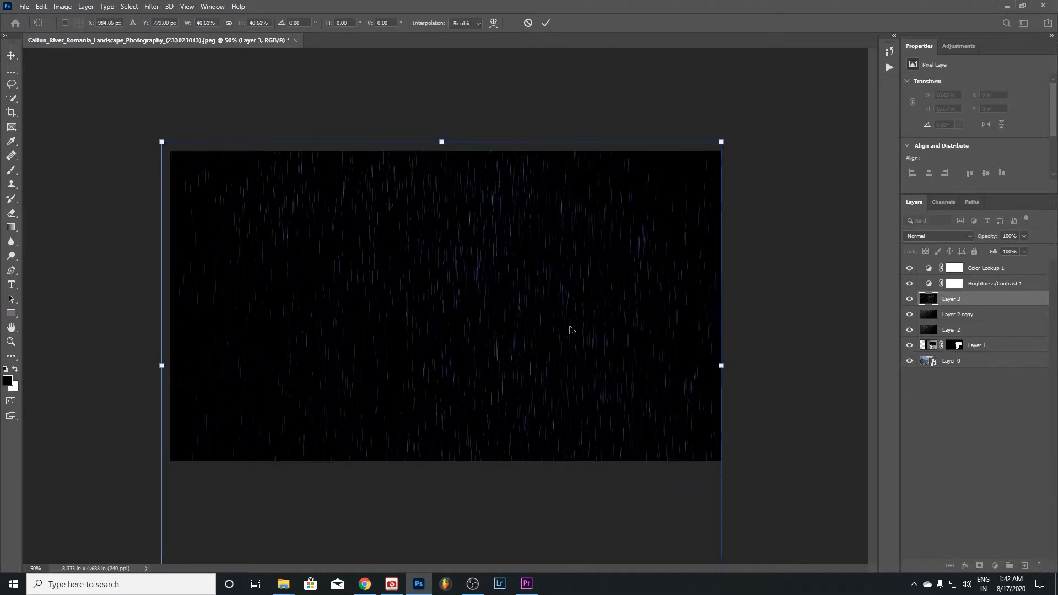
drag(569, 326, 569, 298)
key(Return)
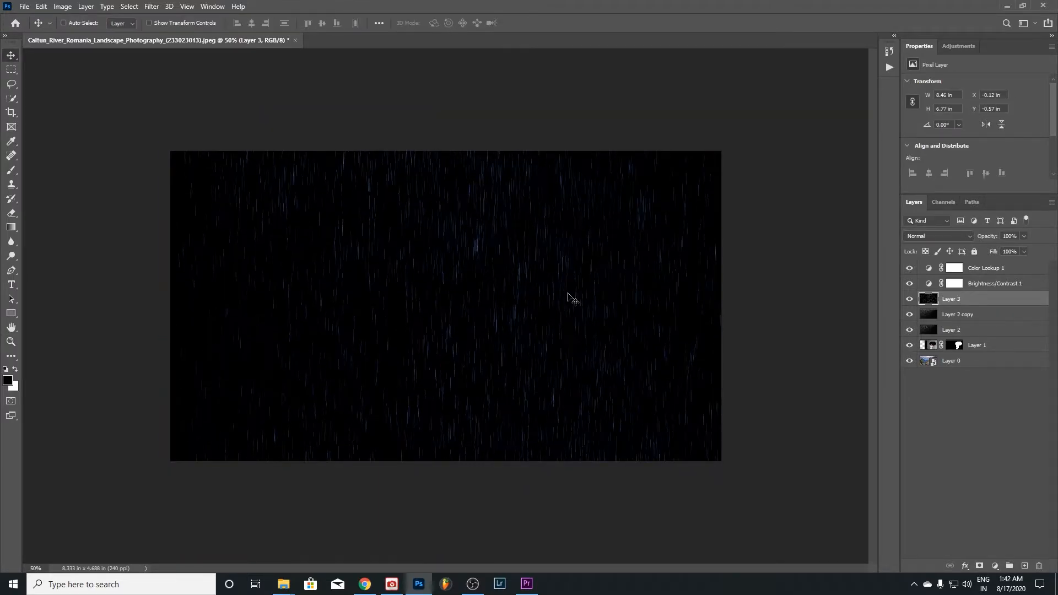
Skew the new rain layer so its streaks slant over the whole canvas, and set its blend mode to Screen
key(ctrl+t)
right_click(568, 296)
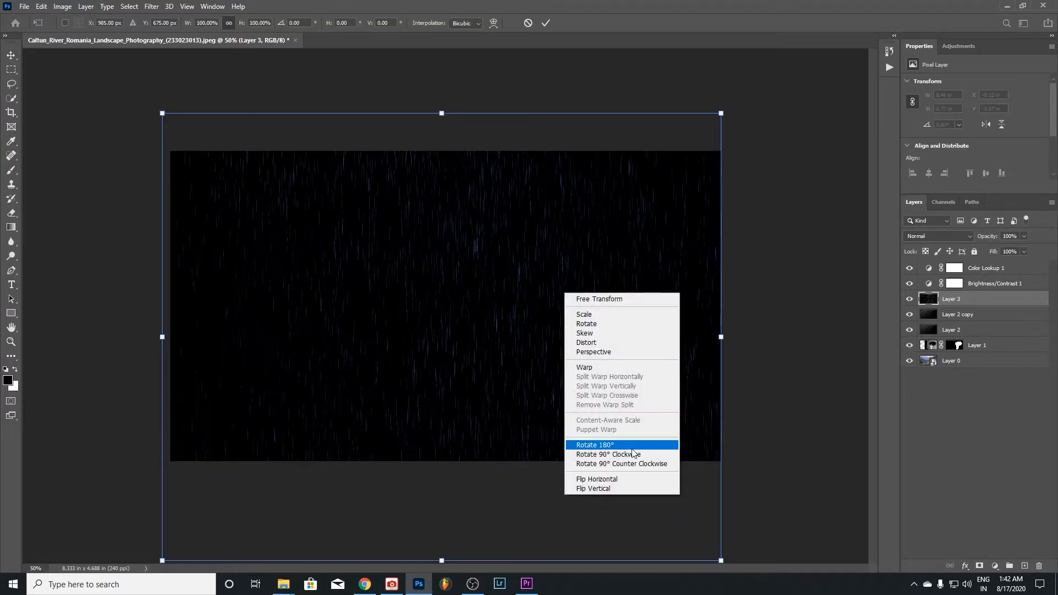
click(606, 344)
drag(444, 116, 574, 123)
drag(571, 236, 533, 217)
key(Return)
key(alt+shift+s)
key(z)
click(558, 298)
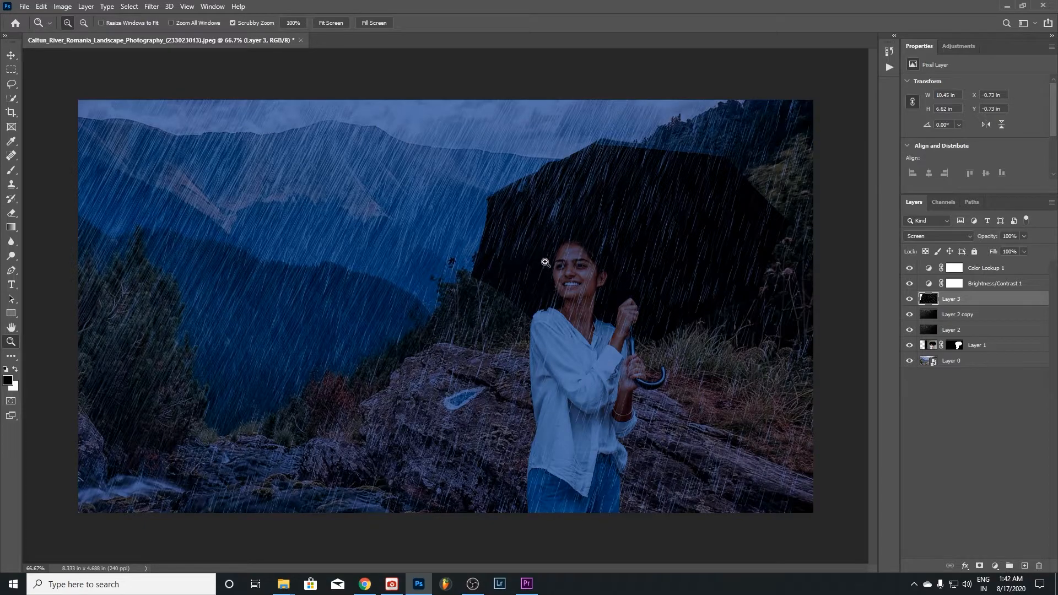
Move Layer 2 and Layer 2 copy beneath the woman's layer so their rain falls behind her
drag(981, 335, 981, 359)
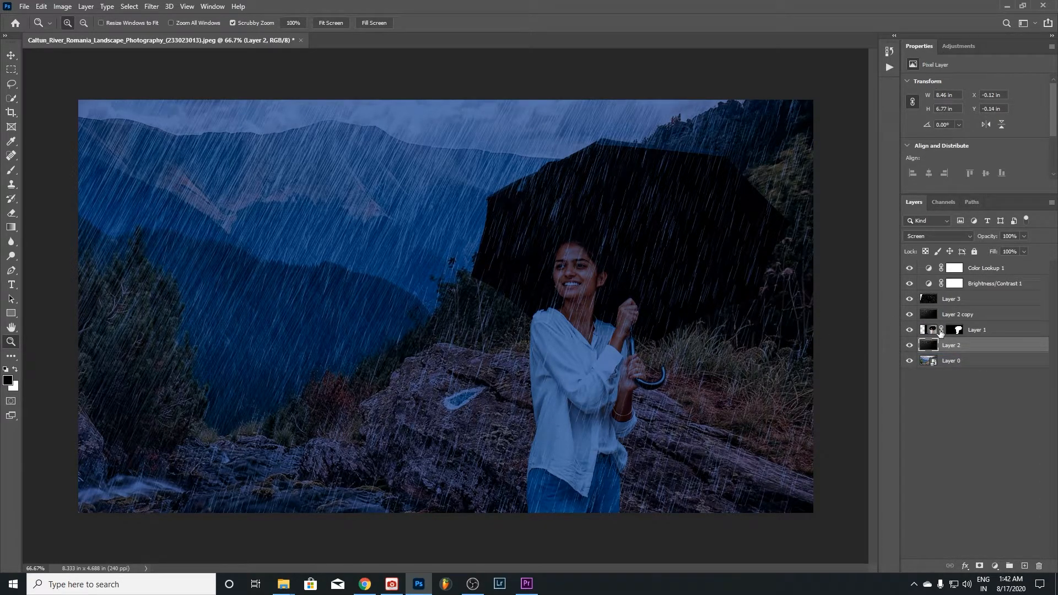
drag(961, 315, 965, 340)
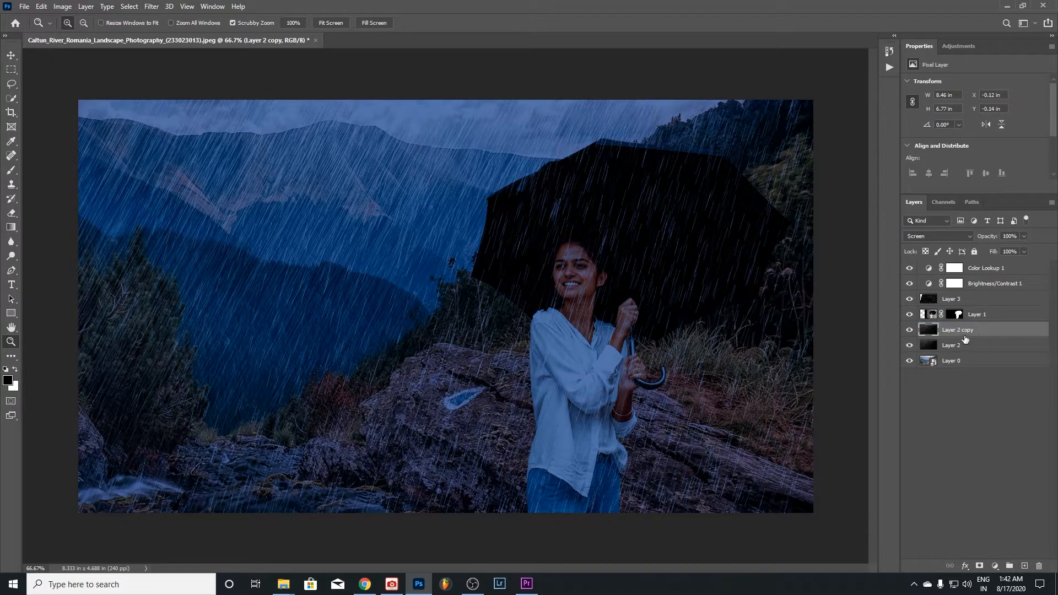
click(657, 329)
alt+click(600, 270)
alt+click(599, 269)
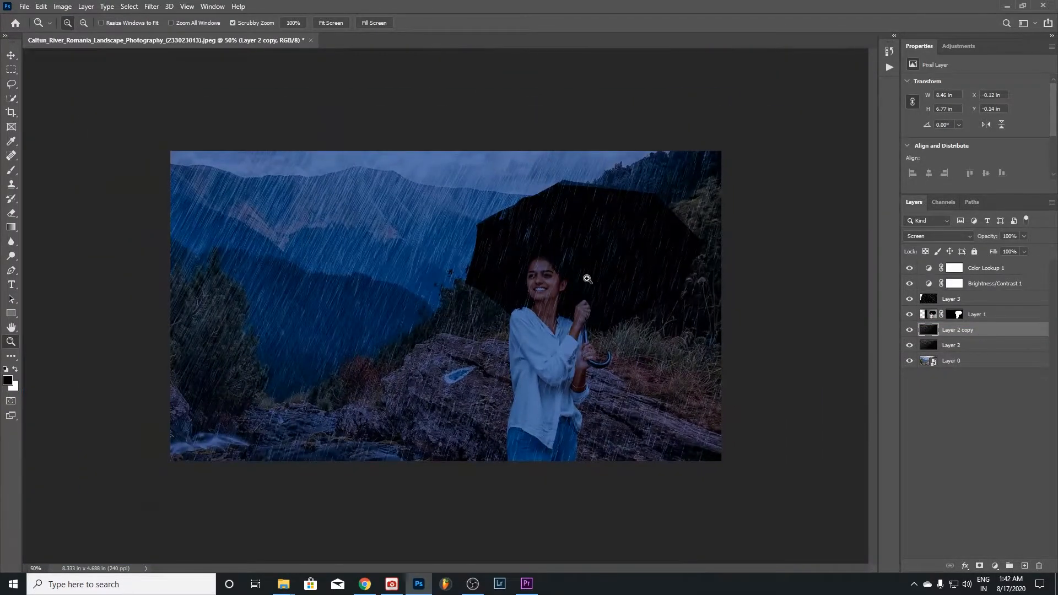
click(587, 278)
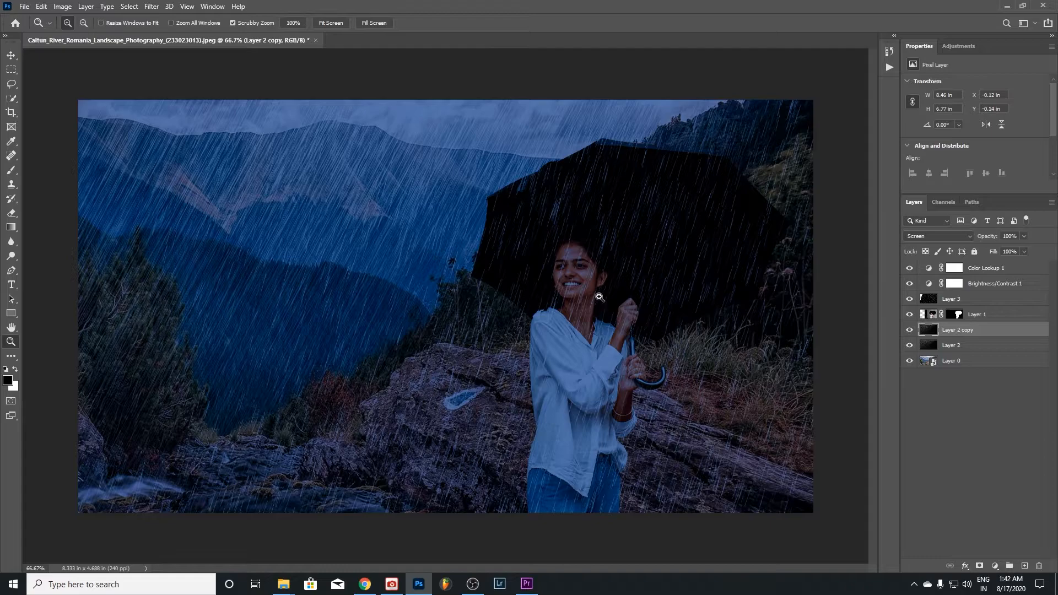
Lower the opacity of the Layer 3 rain in front of the woman to 60%
click(955, 303)
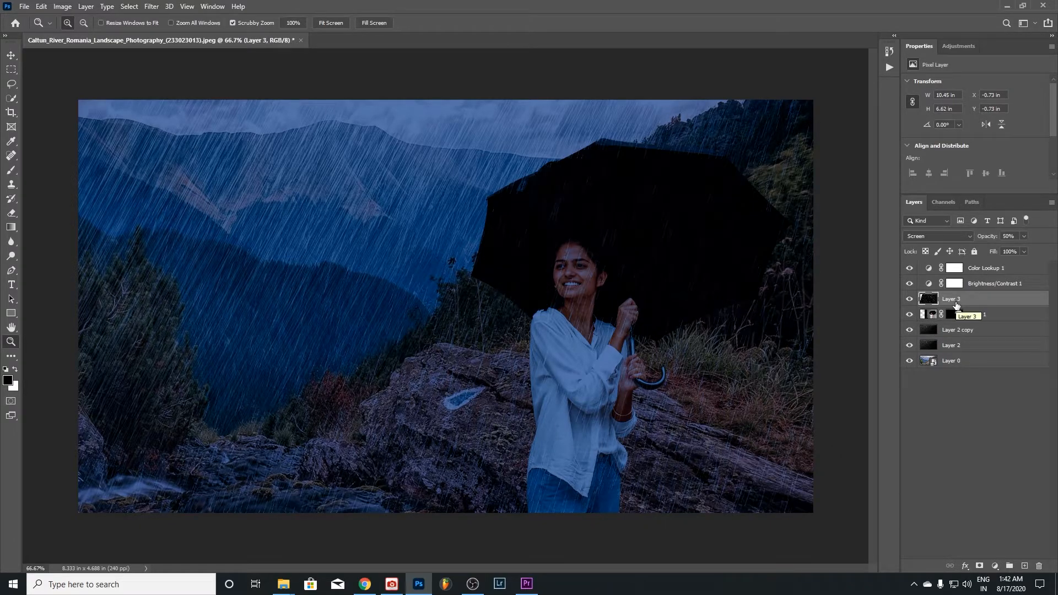
key(7)
key(5)
click(577, 285)
click(577, 285)
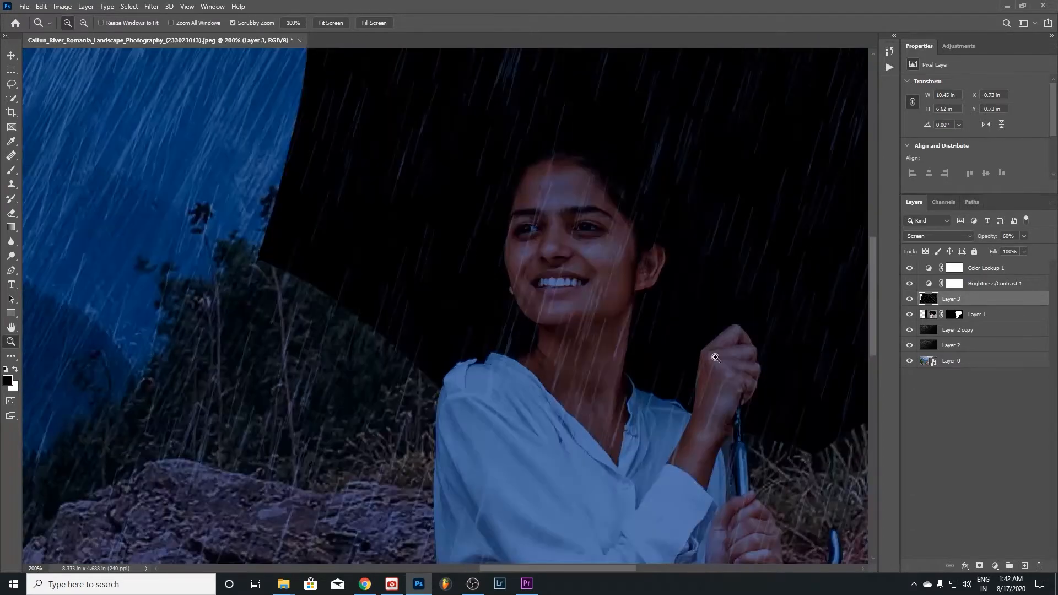
alt+click(646, 288)
alt+click(646, 288)
alt+click(644, 290)
click(487, 316)
key(v)
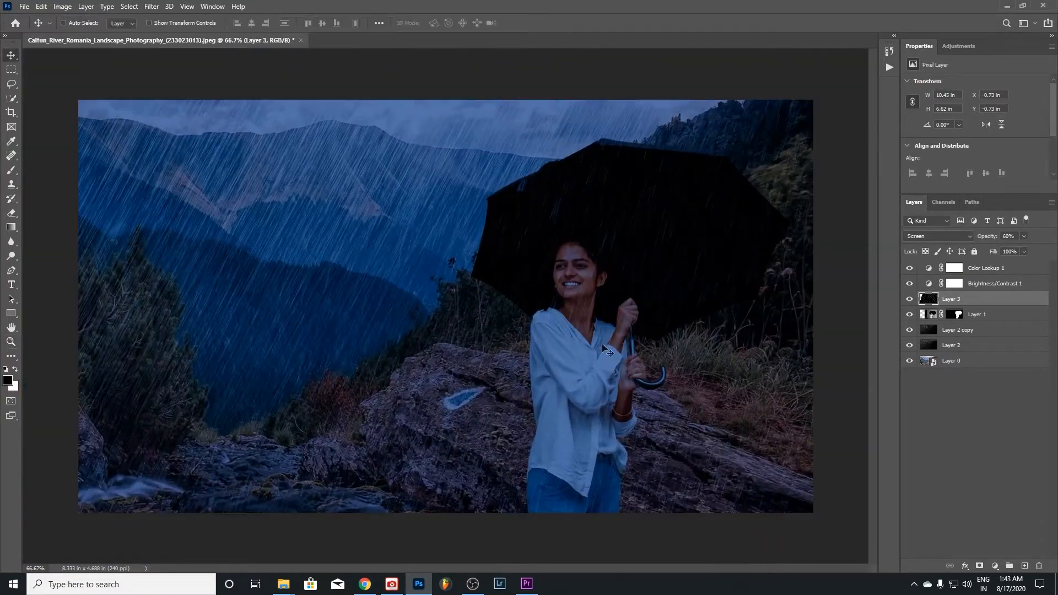
click(986, 268)
click(995, 565)
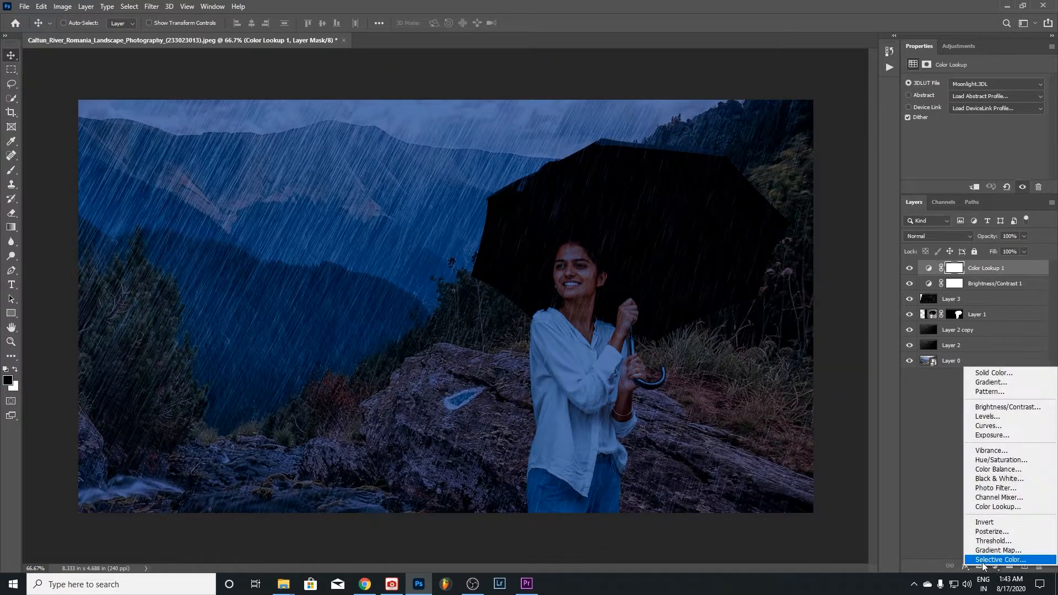
click(1013, 391)
click(497, 171)
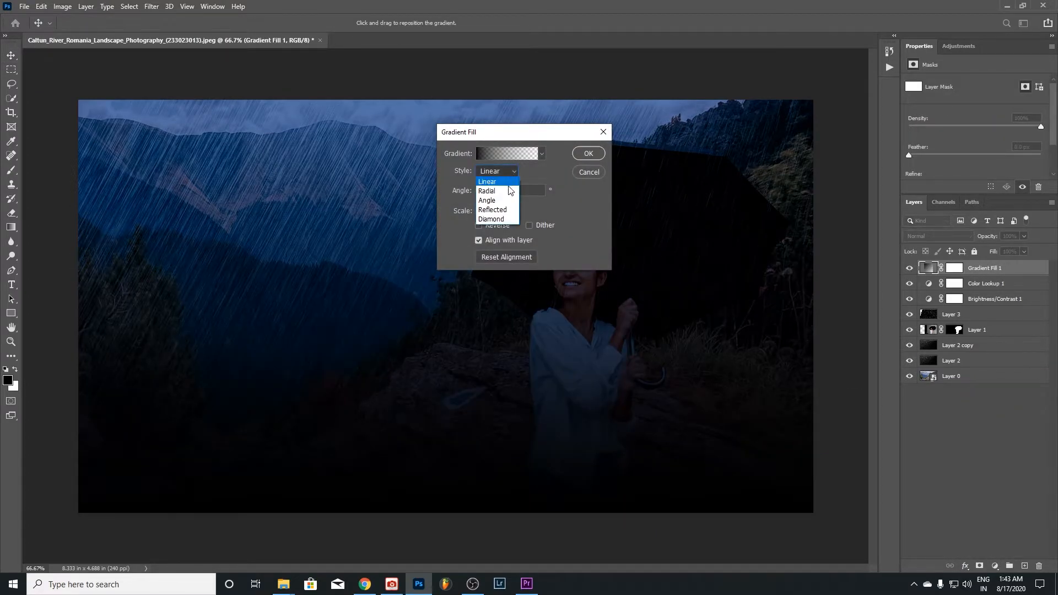
click(495, 183)
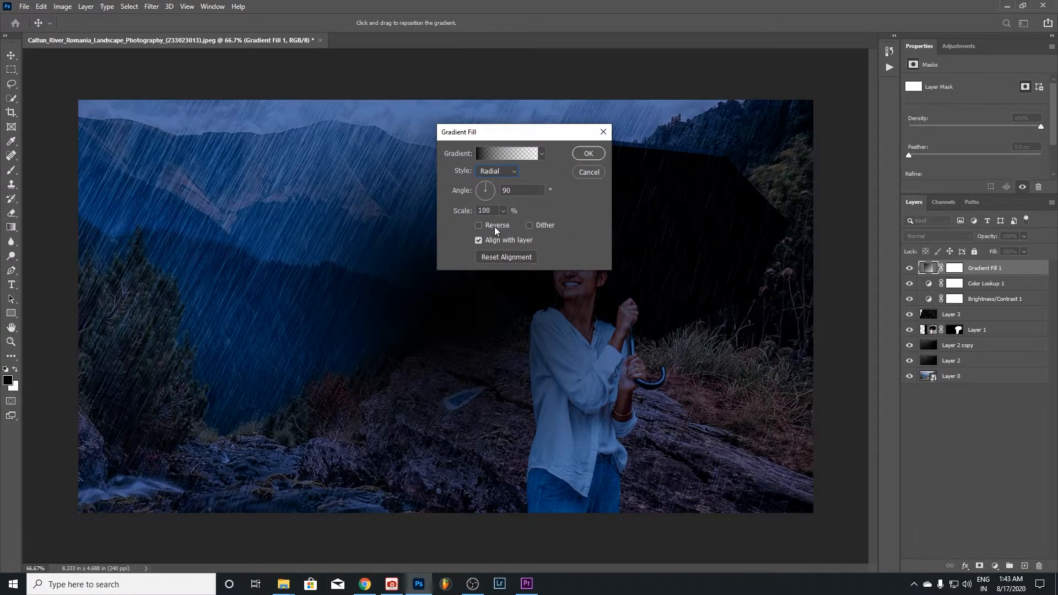
click(478, 226)
drag(532, 134, 778, 205)
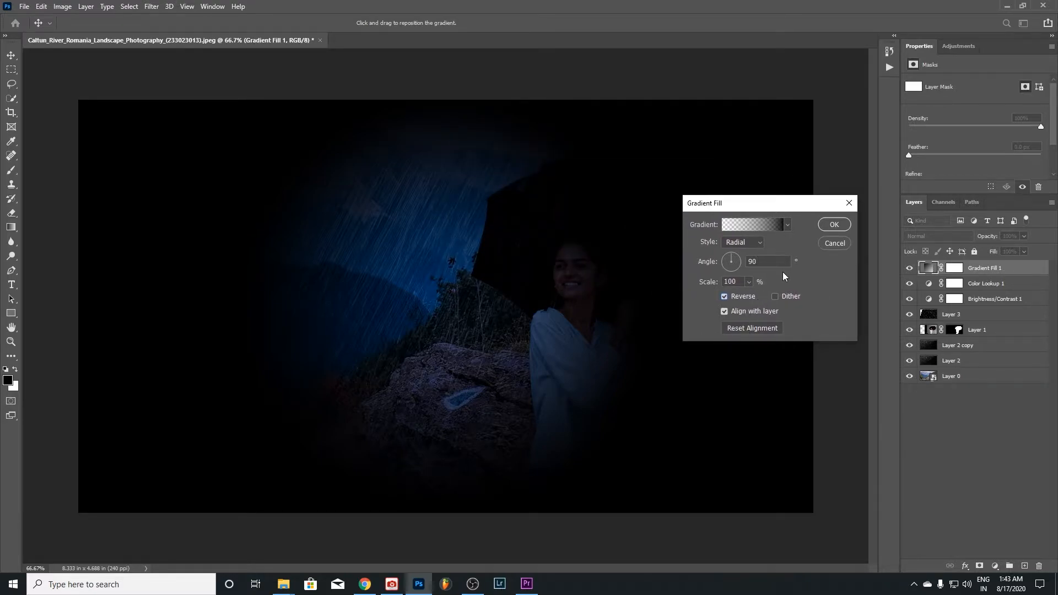
drag(508, 276, 617, 272)
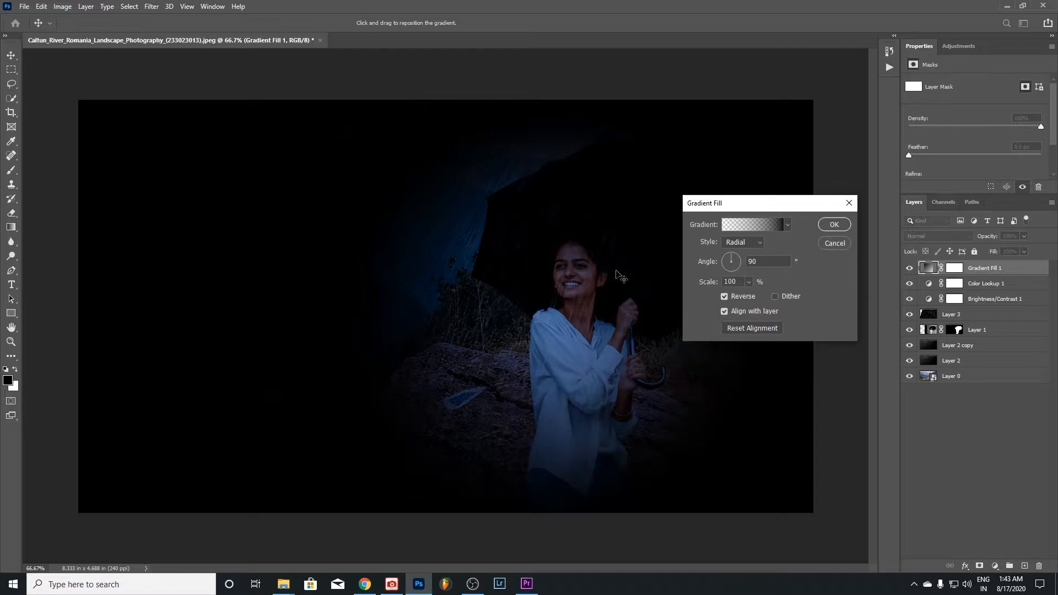
click(834, 243)
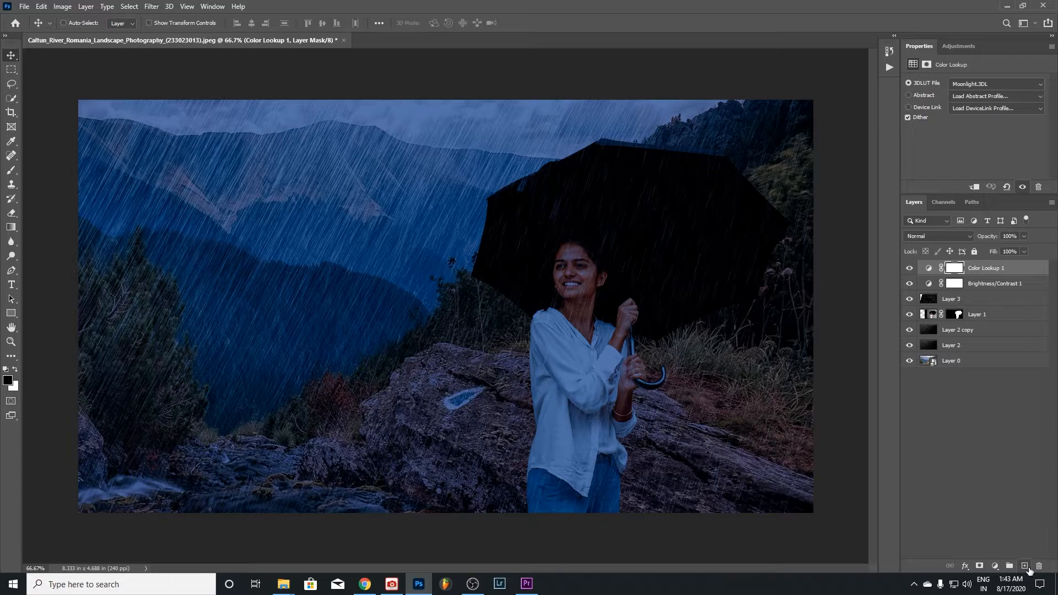
Add a black-filled layer on top and reveal the woman and her surroundings with a large soft eraser at 30% opacity
click(1024, 565)
key(alt+BackSpace)
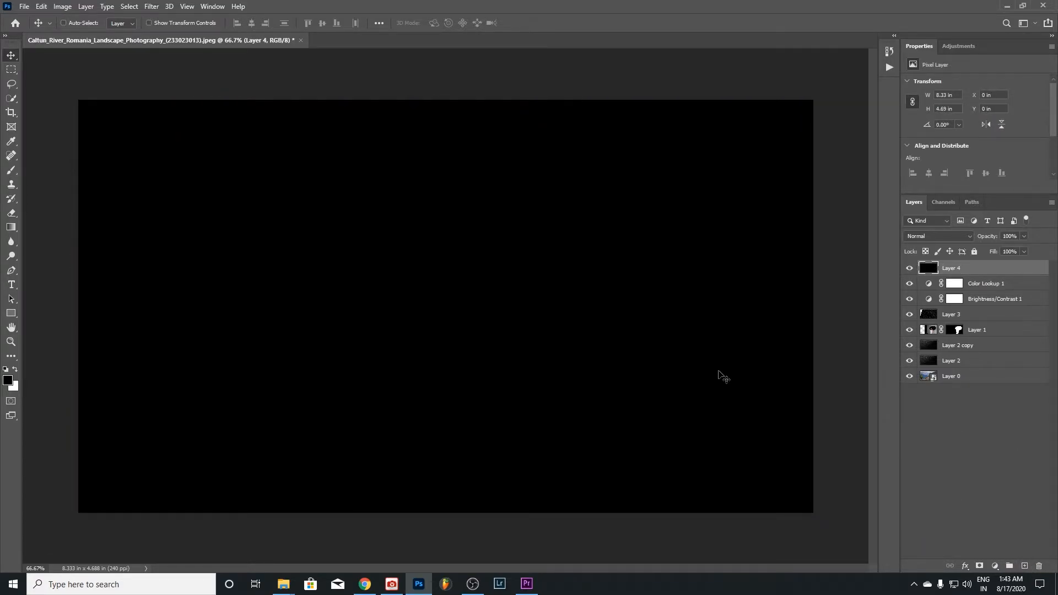
key(e)
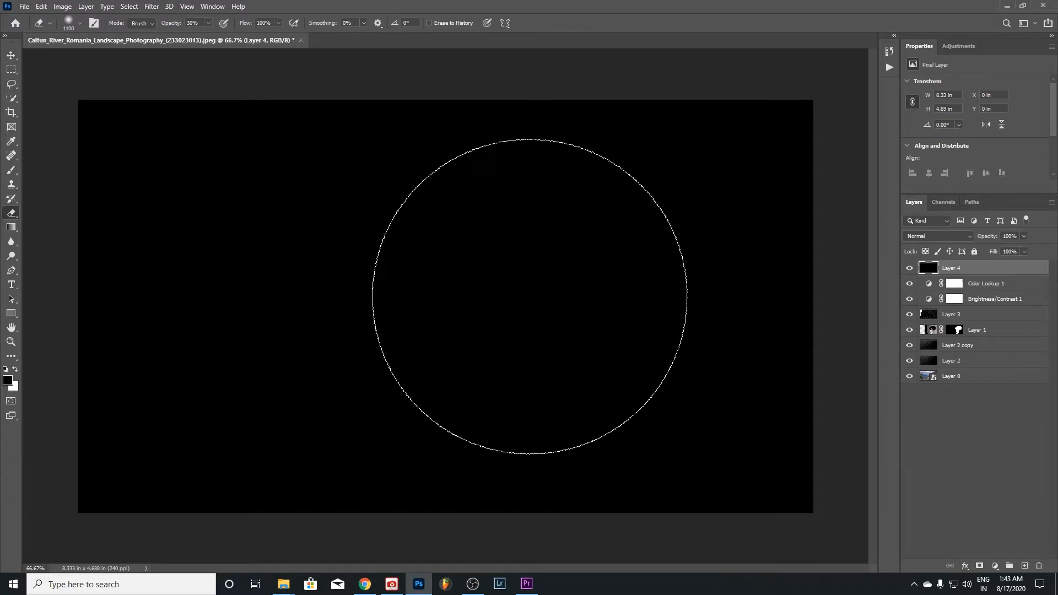
key(bracketright)
key(bracketright)
click(571, 348)
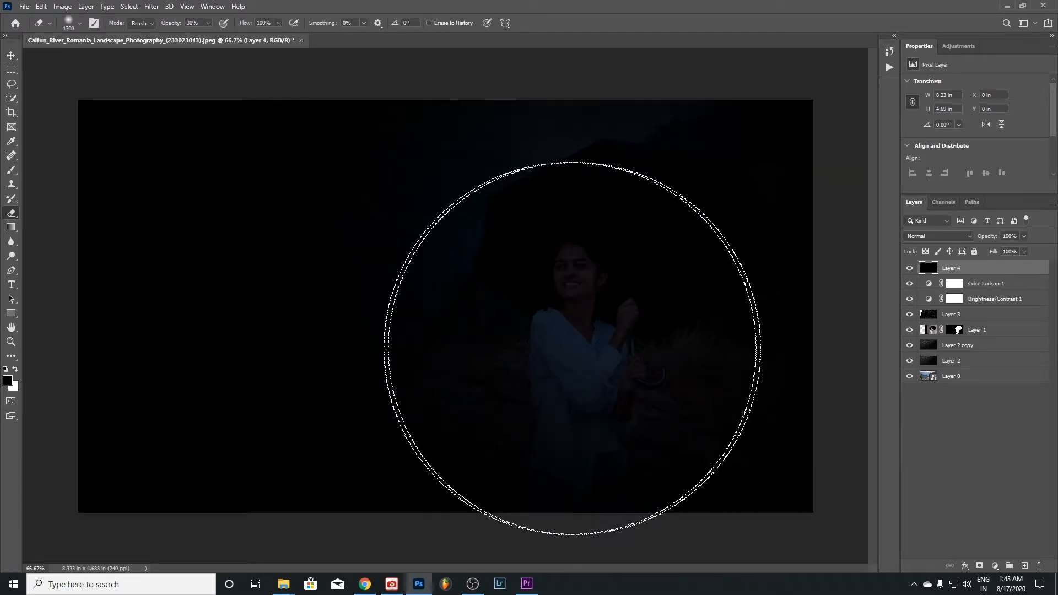
mouse_move(571, 348)
mouse_down()
mouse_move(307, 270)
mouse_move(304, 325)
mouse_move(619, 273)
mouse_move(593, 259)
mouse_move(600, 243)
mouse_move(583, 393)
mouse_up()
key(bracketleft)
key(bracketleft)
key(bracketleft)
key(bracketright)
key(bracketright)
key(bracketright)
click(572, 308)
key(bracketright)
key(bracketright)
key(bracketright)
key(bracketright)
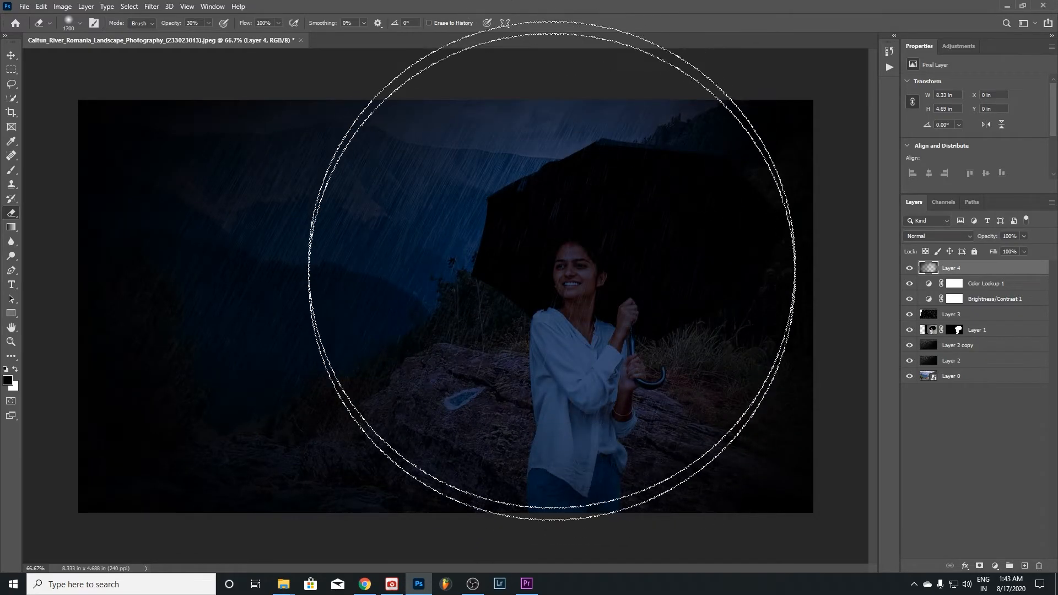
Erase more of the black layer over the woman's face and upper body with a smaller soft eraser
key(bracketleft)
key(bracketleft)
key(bracketleft)
key(bracketleft)
key(bracketleft)
key(bracketleft)
key(bracketleft)
key(bracketleft)
key(bracketleft)
key(bracketleft)
key(bracketleft)
key(bracketleft)
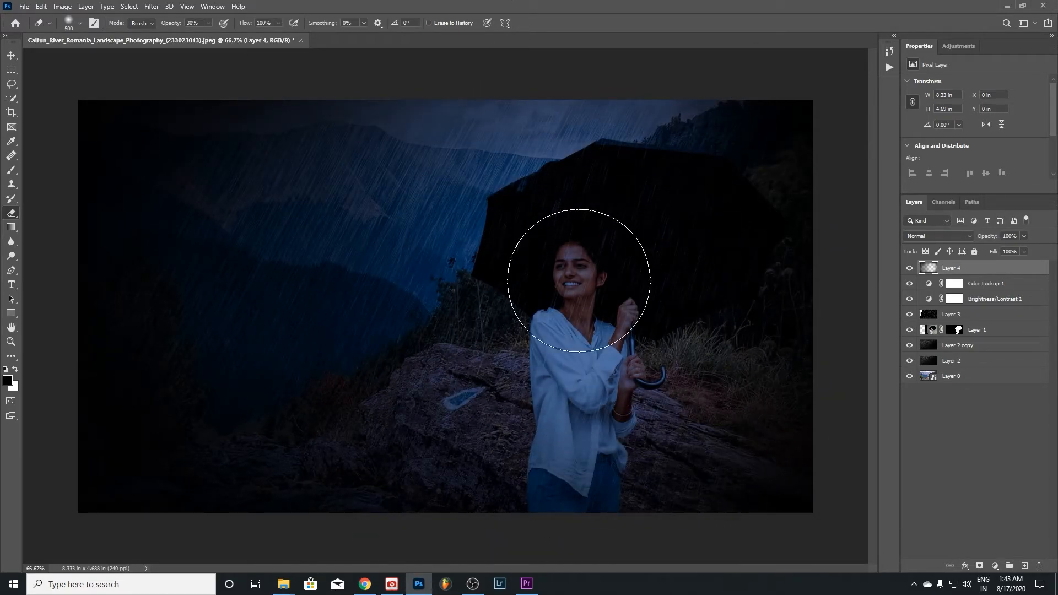
key(bracketleft)
key(bracketleft)
key(bracketleft)
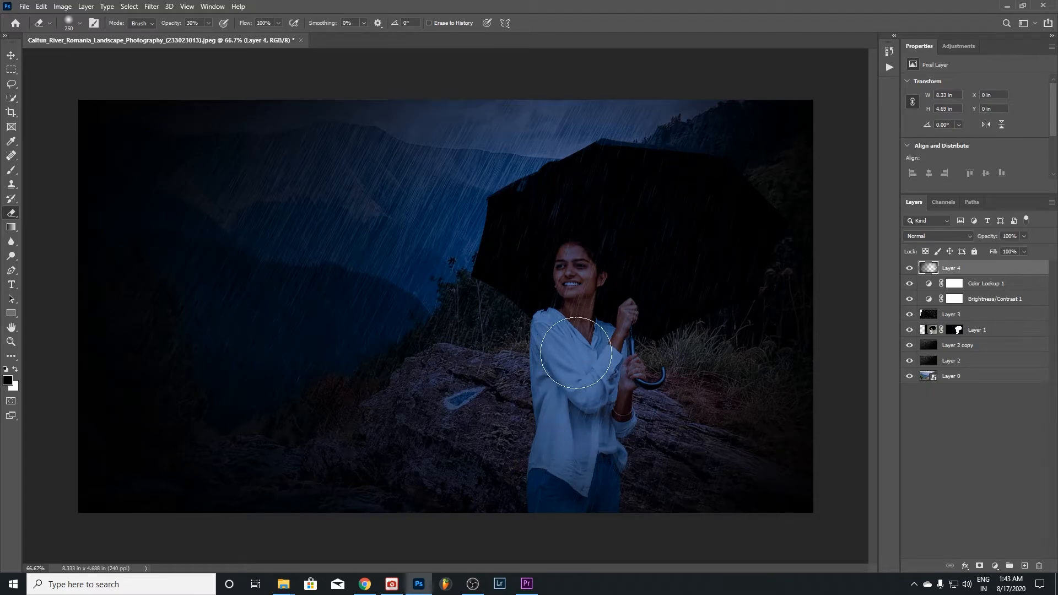
Fade the black layer over the mountains and rocks with a soft 1500 px eraser, keeping a dark vignette
key(bracketright)
key(bracketright)
key(bracketright)
key(bracketright)
key(bracketright)
key(bracketright)
key(bracketright)
key(bracketright)
key(bracketright)
key(bracketright)
key(bracketright)
key(bracketright)
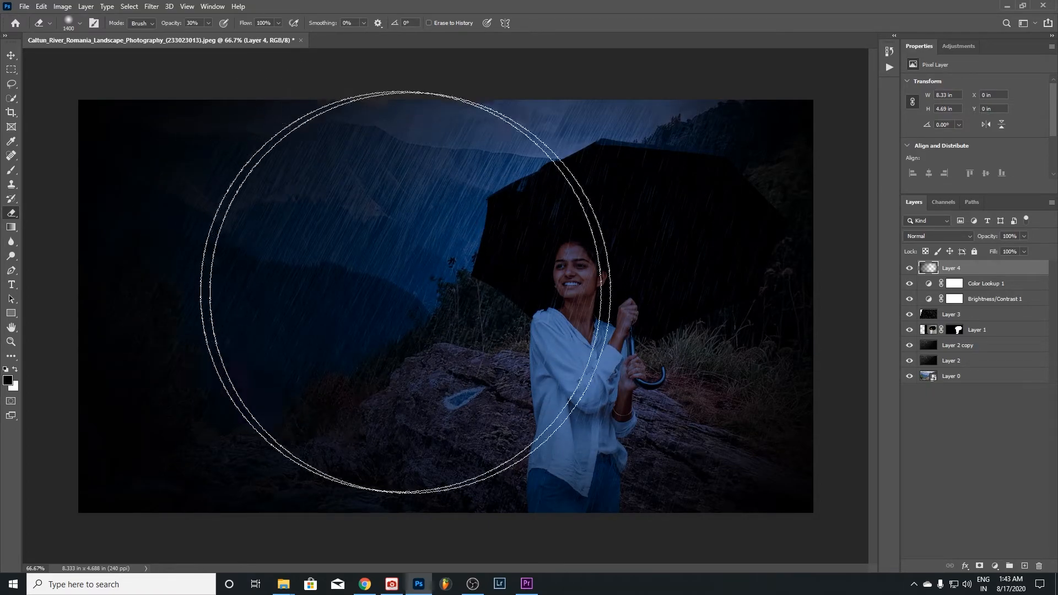
key(bracketright)
drag(339, 295, 566, 266)
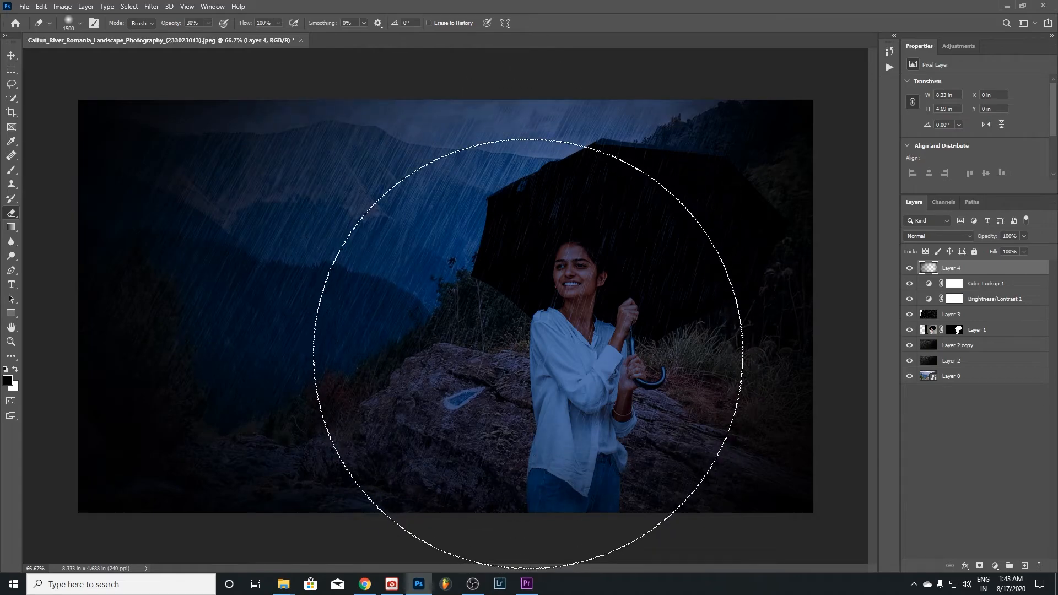
Examine the vignetted composite up close, as a whole and in full-screen view
key(z)
click(514, 323)
alt+click(574, 306)
alt+click(520, 303)
key(v)
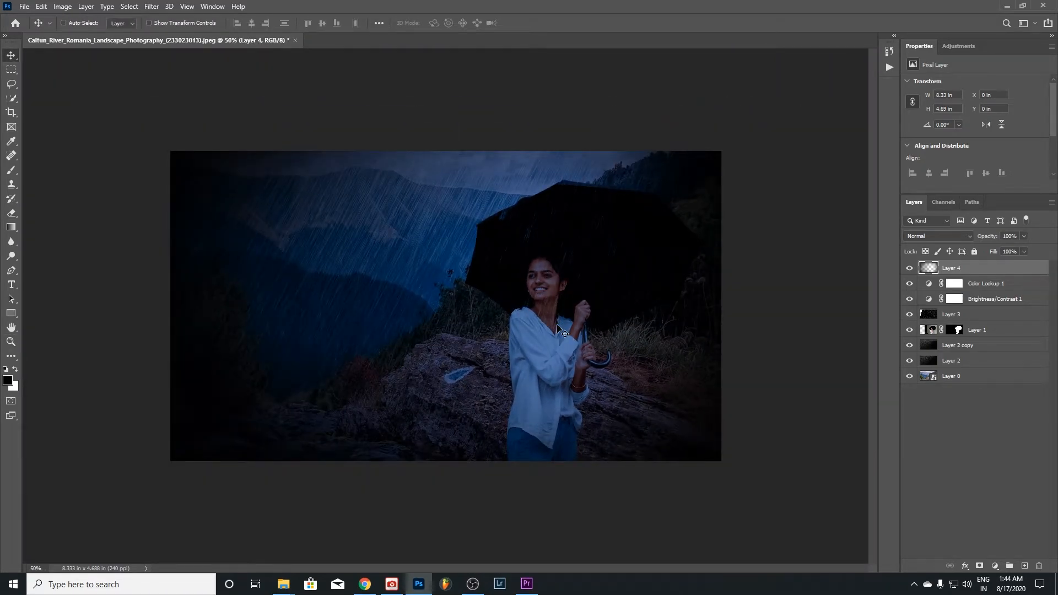
key(f)
key(f)
key(z)
click(593, 291)
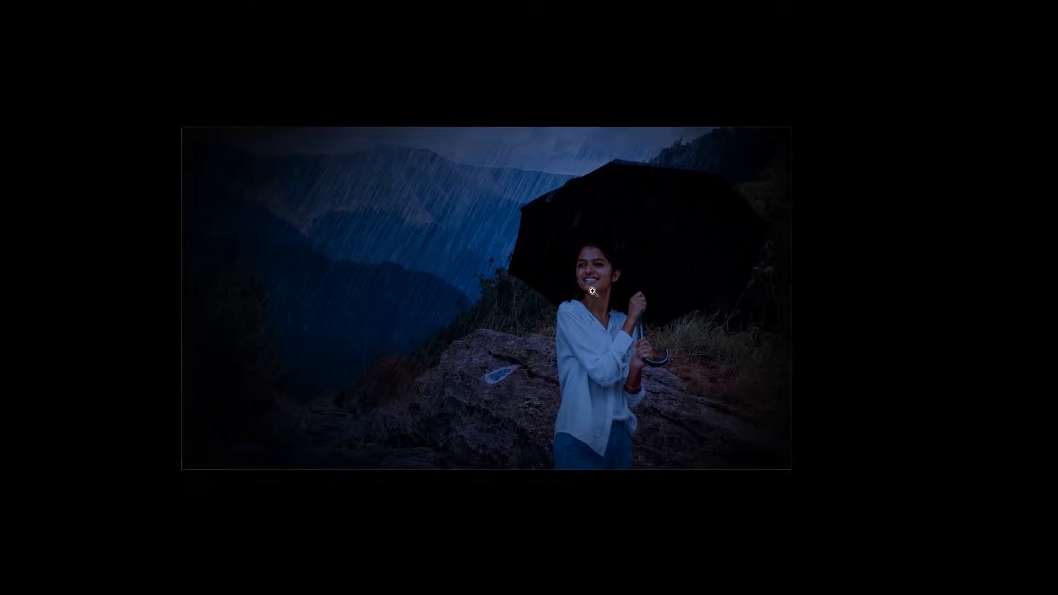
key(f)
Add a Hue/Saturation adjustment directly below the woman's layer with hue +35, saturation +50 and lightness +8
click(1003, 318)
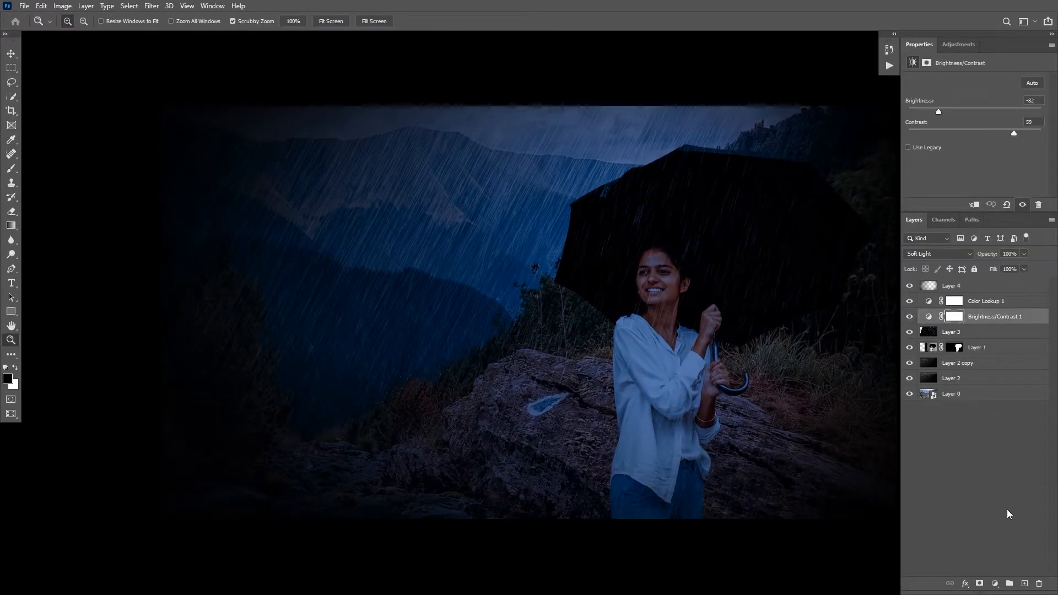
click(994, 583)
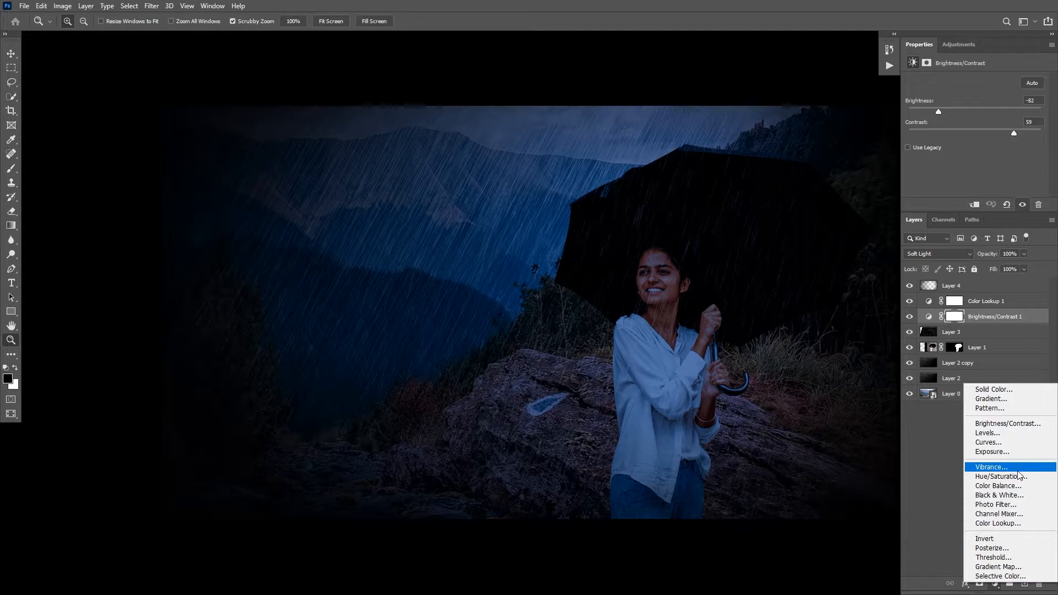
click(1000, 476)
drag(1018, 121, 999, 122)
drag(985, 321, 980, 370)
drag(976, 143, 965, 167)
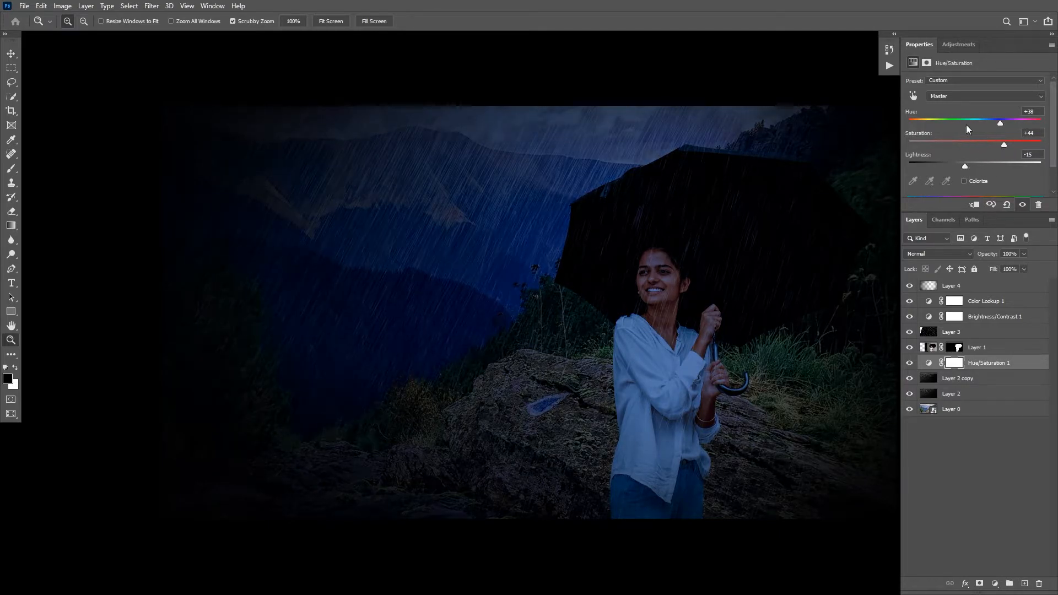
mouse_move(996, 121)
mouse_down()
mouse_move(943, 124)
mouse_move(999, 126)
mouse_up()
mouse_move(979, 170)
mouse_down()
mouse_move(997, 168)
mouse_move(982, 167)
mouse_up()
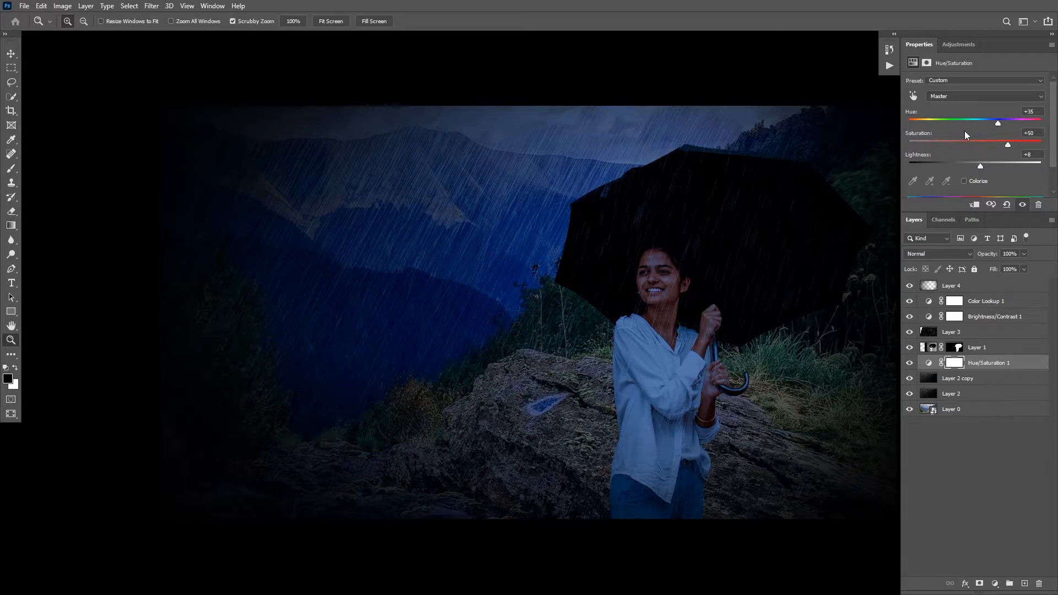
click(989, 466)
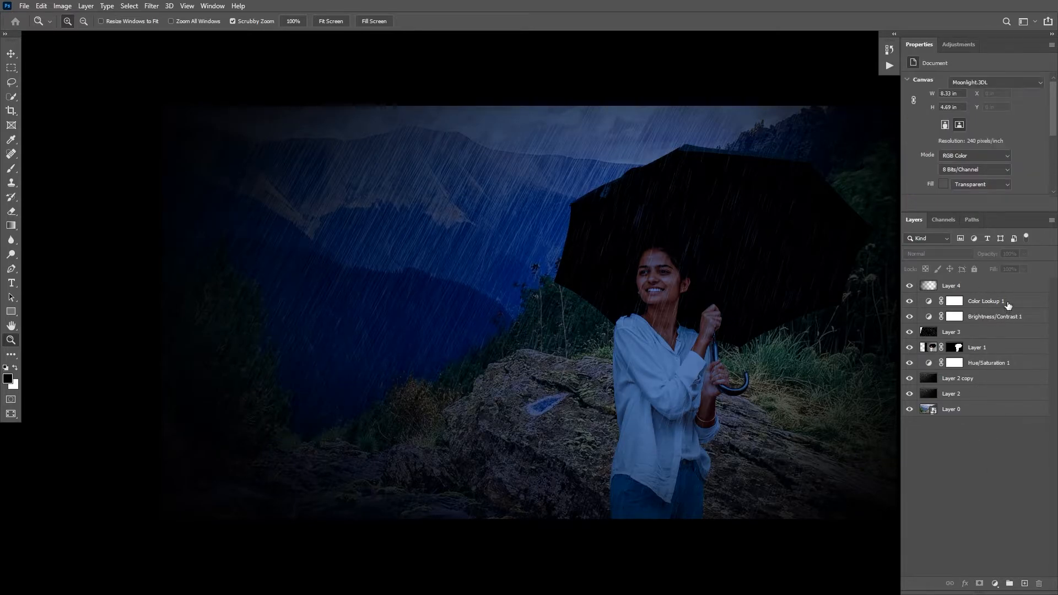
click(1004, 303)
click(970, 461)
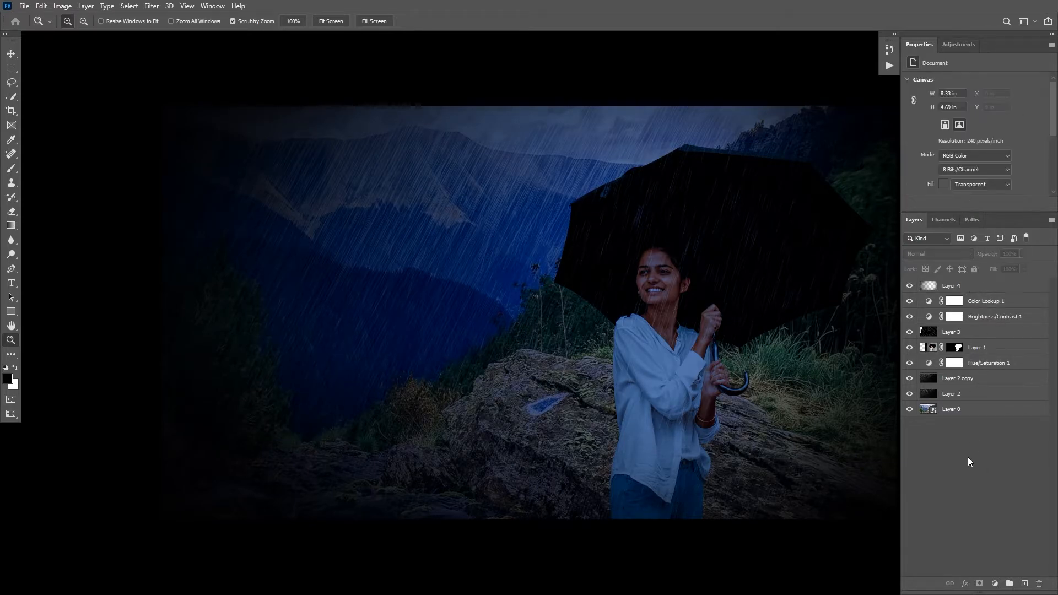
Add an empty layer at the top of the stack and brighten the woman's layer using Levels with midtones 1.11 and white input 236
click(971, 281)
click(1024, 584)
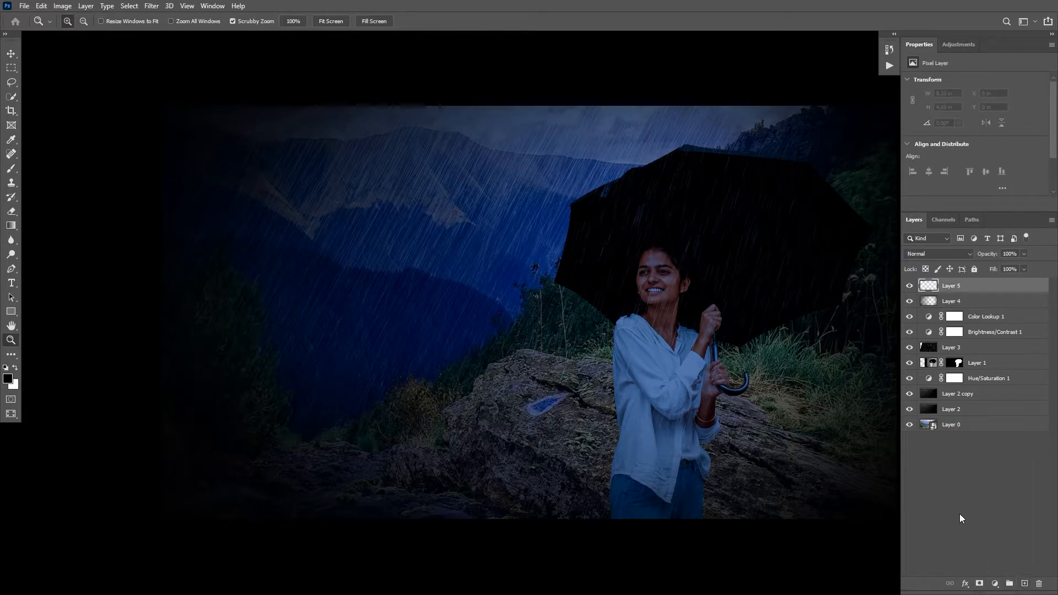
click(978, 363)
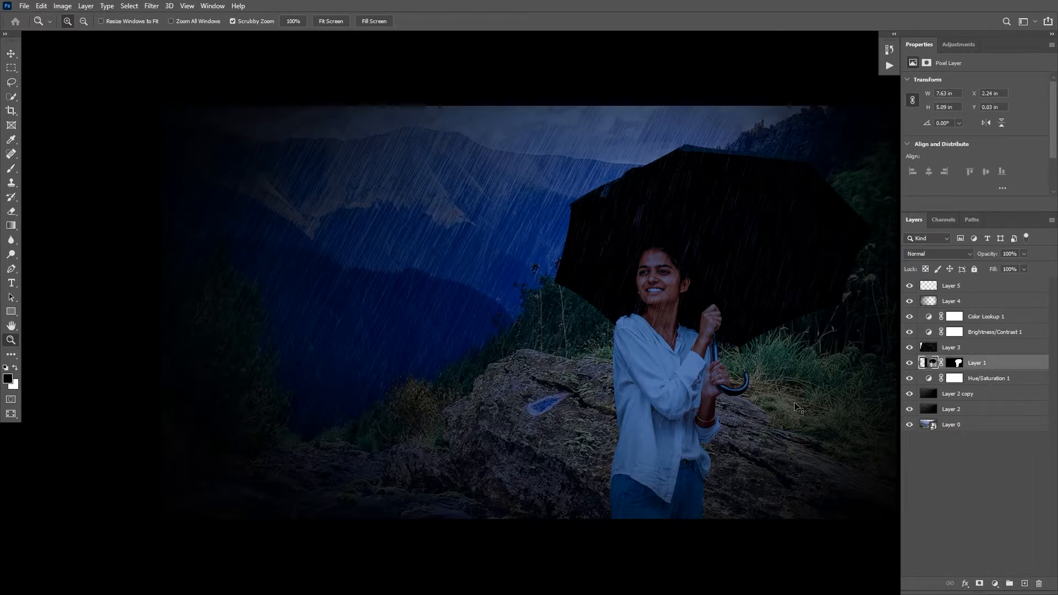
key(ctrl+l)
mouse_move(913, 461)
mouse_down()
mouse_move(825, 462)
mouse_move(903, 461)
mouse_up()
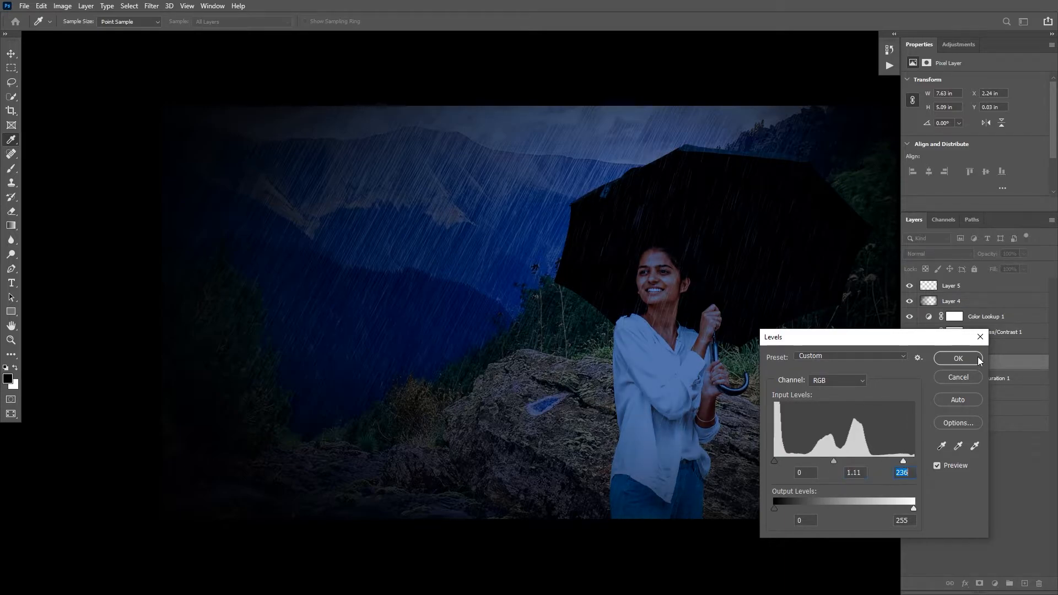
click(958, 359)
key(z)
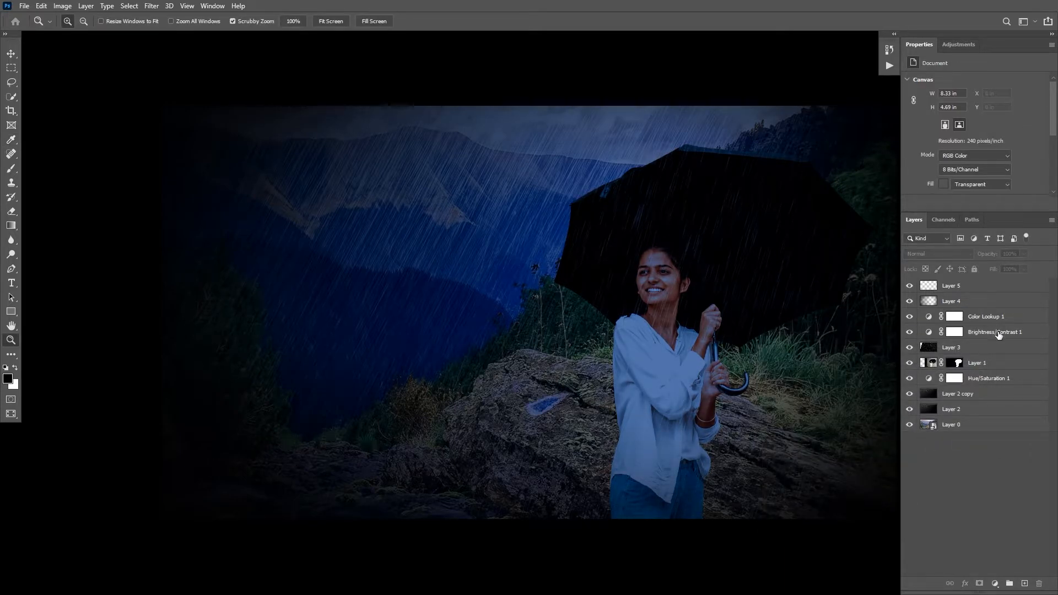
Move the Brightness/Contrast adjustment between the Hue/Saturation adjustment and Layer 2 copy, and compare the image with and without it
drag(999, 334, 979, 408)
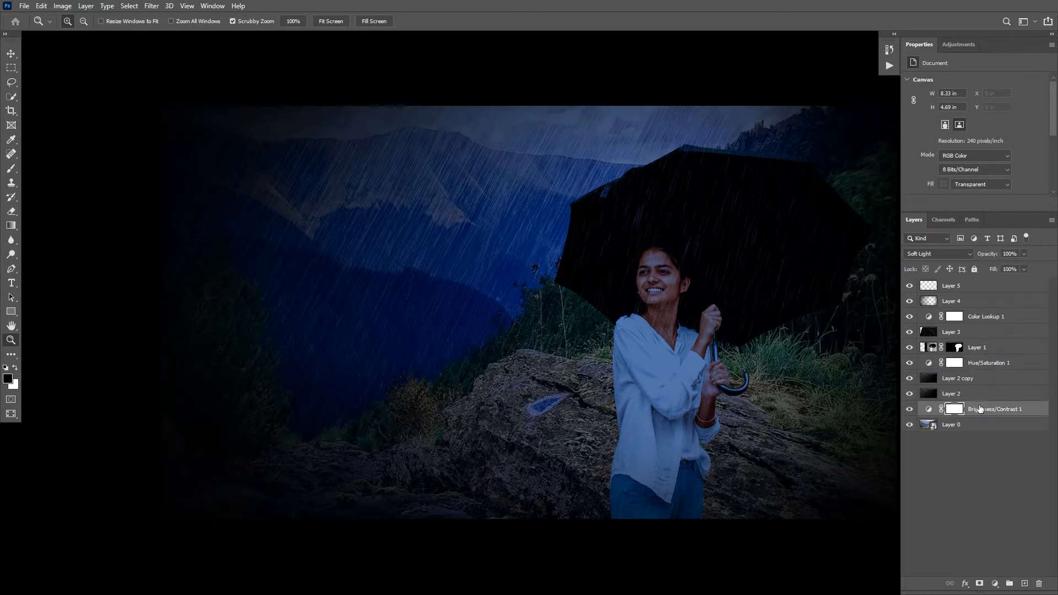
right_click(987, 408)
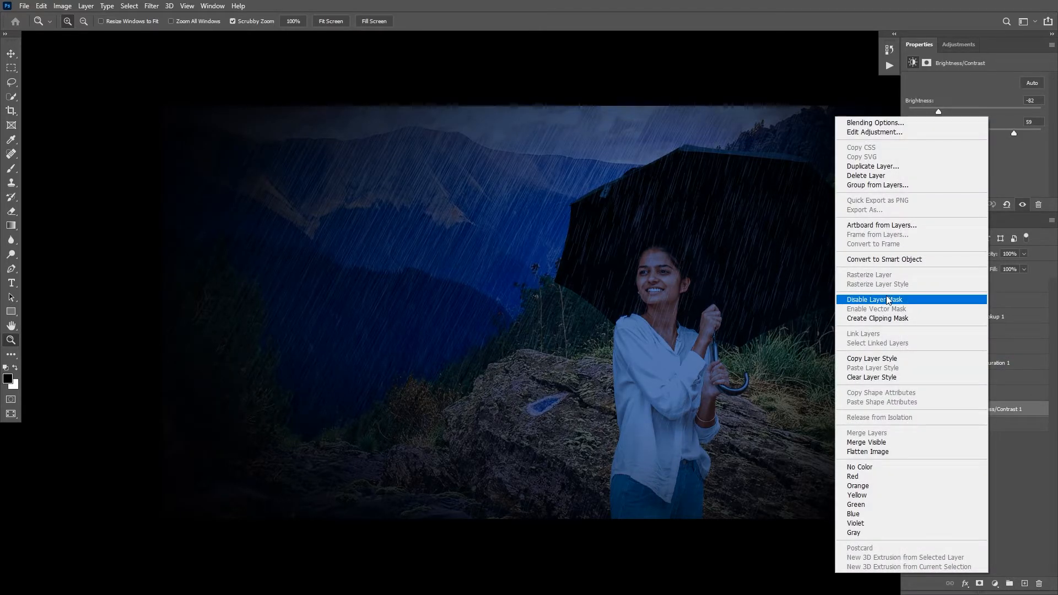
click(992, 426)
drag(991, 410, 1001, 380)
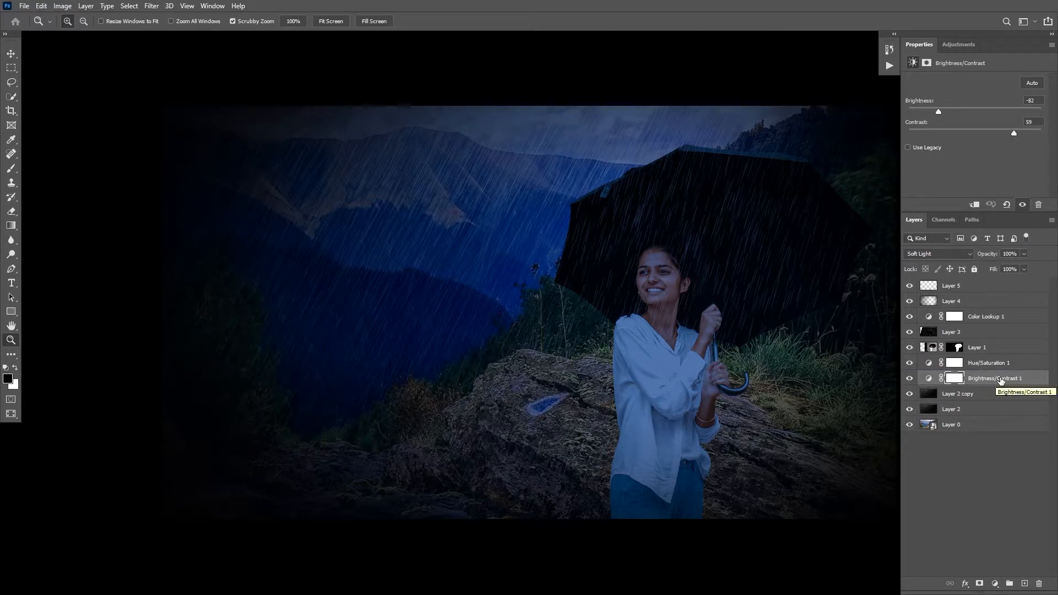
click(909, 378)
click(909, 379)
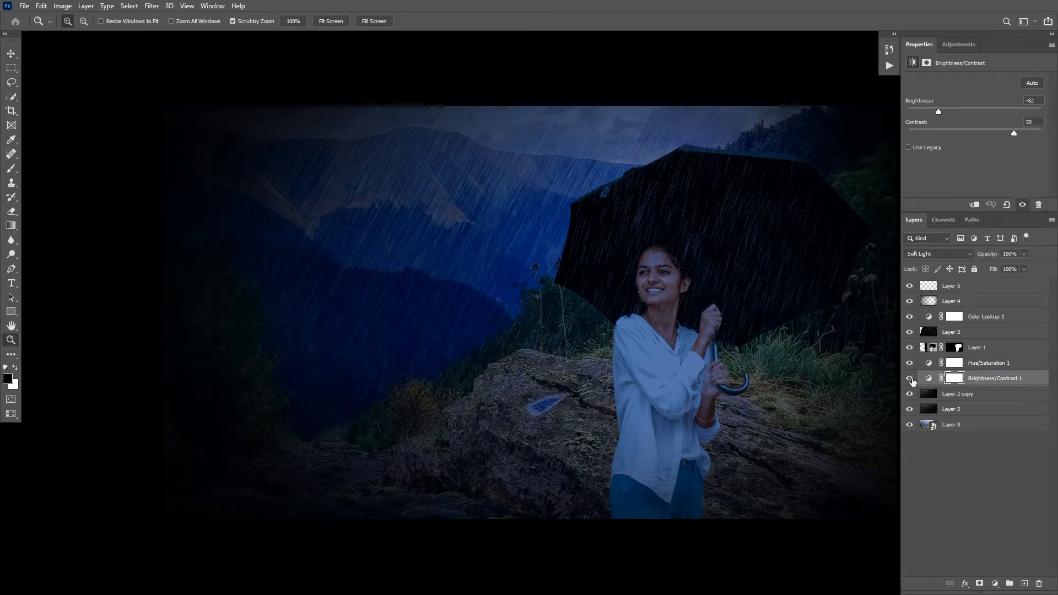
Set the Brightness/Contrast adjustment's blend mode to Overlay and check the whole composite
click(943, 254)
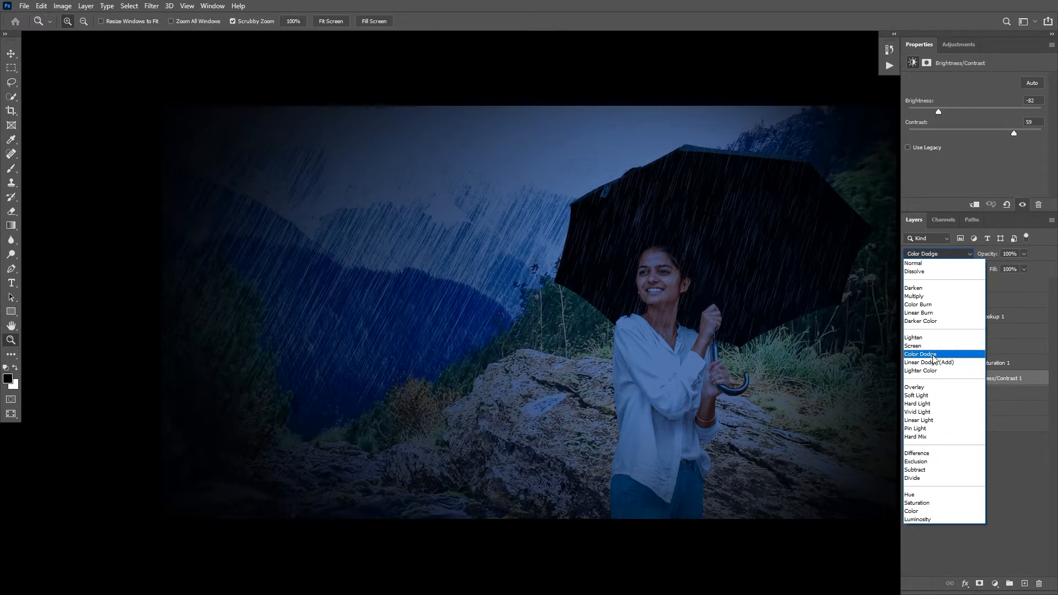
click(934, 387)
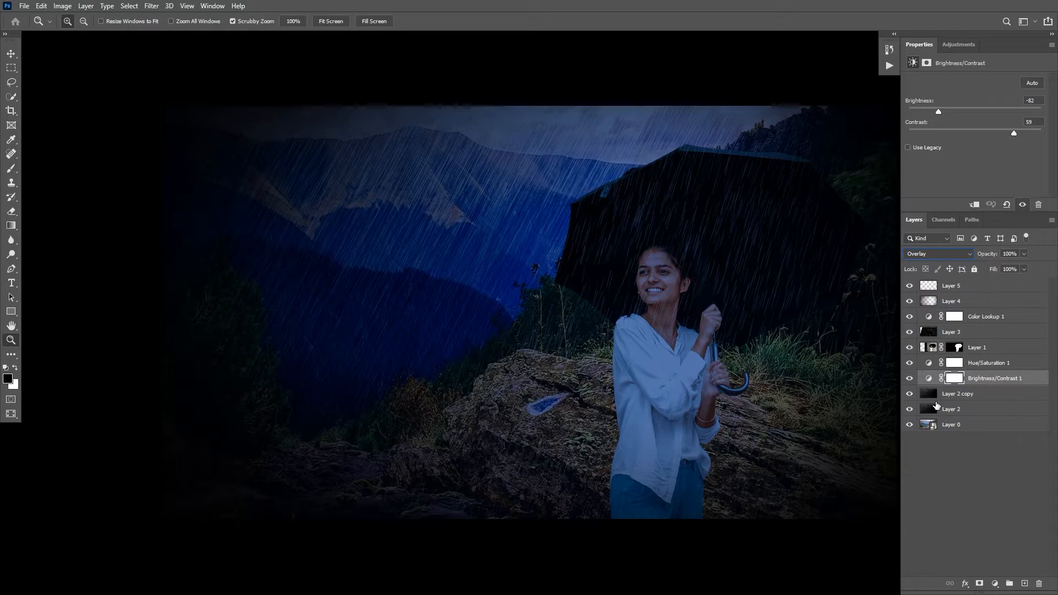
click(741, 362)
alt+click(708, 356)
alt+click(708, 357)
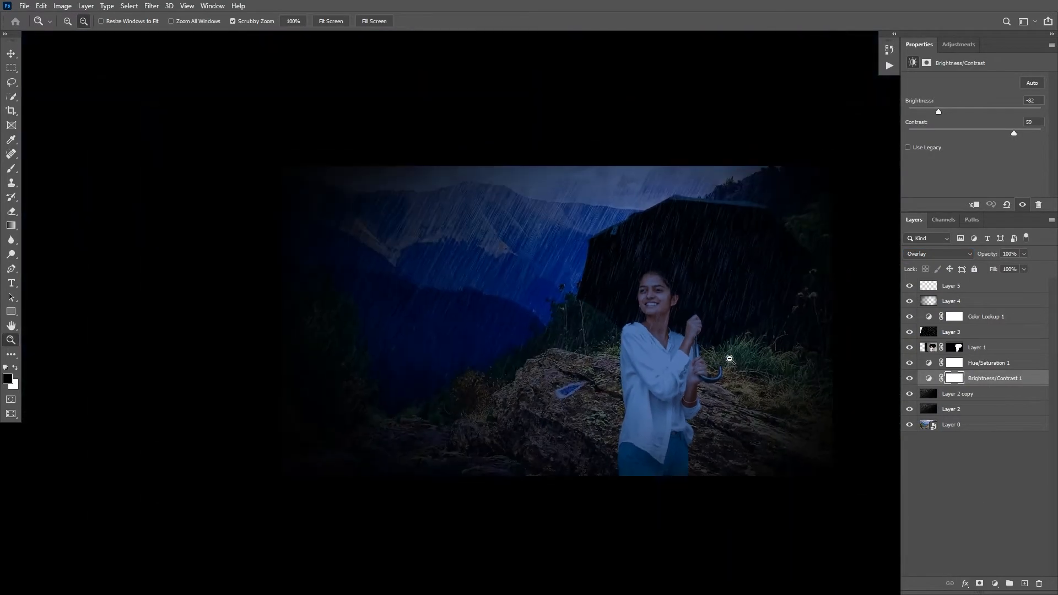
click(699, 372)
Paint orange-yellow #e2af00 over the rock with a soft 400 px brush at 50% opacity, on a new layer directly above the landscape
click(955, 427)
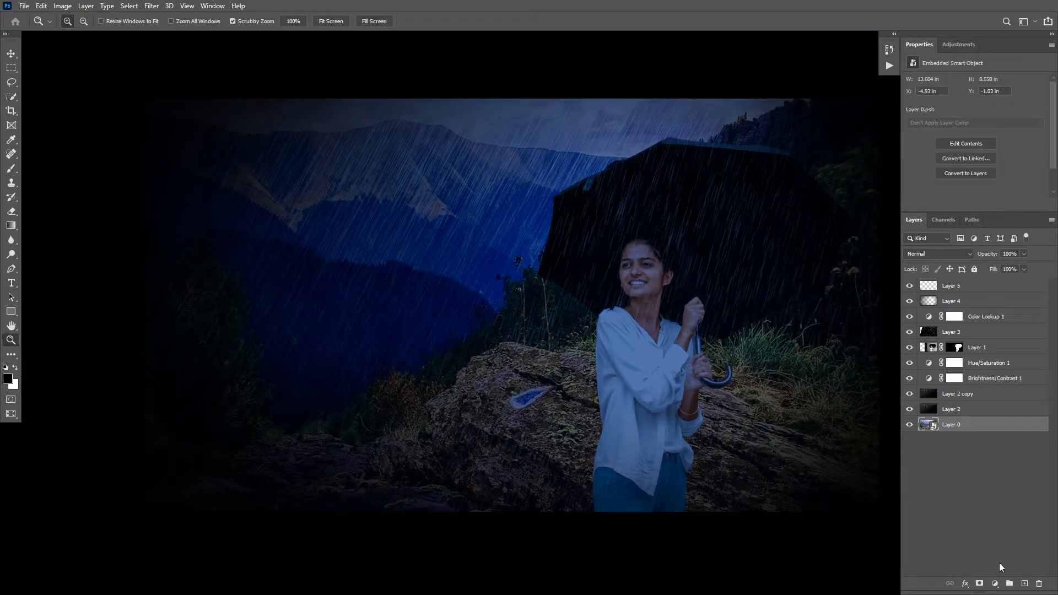
click(1024, 584)
key(b)
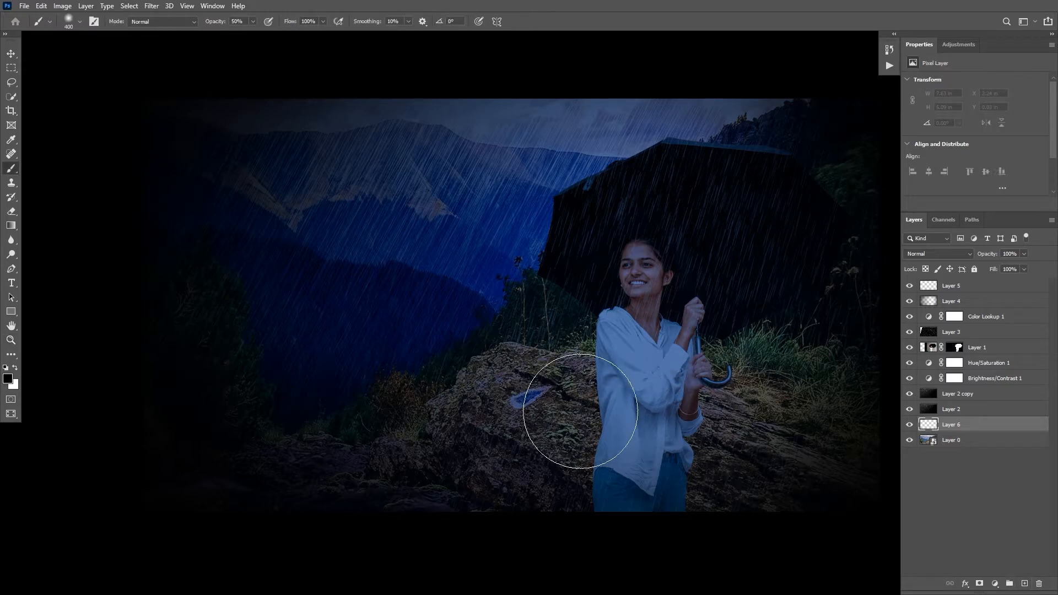
click(7, 379)
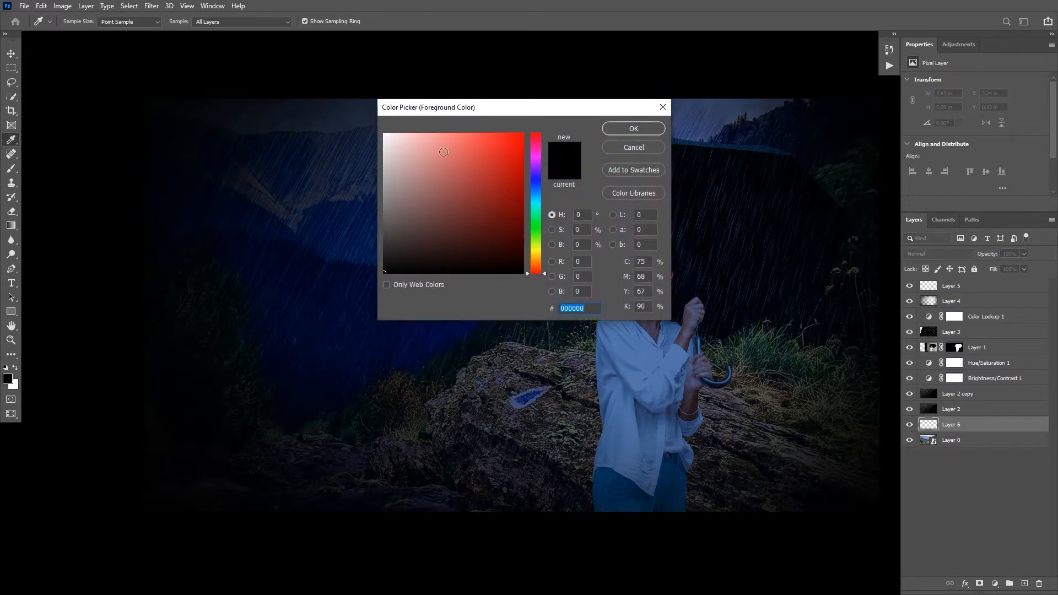
click(535, 252)
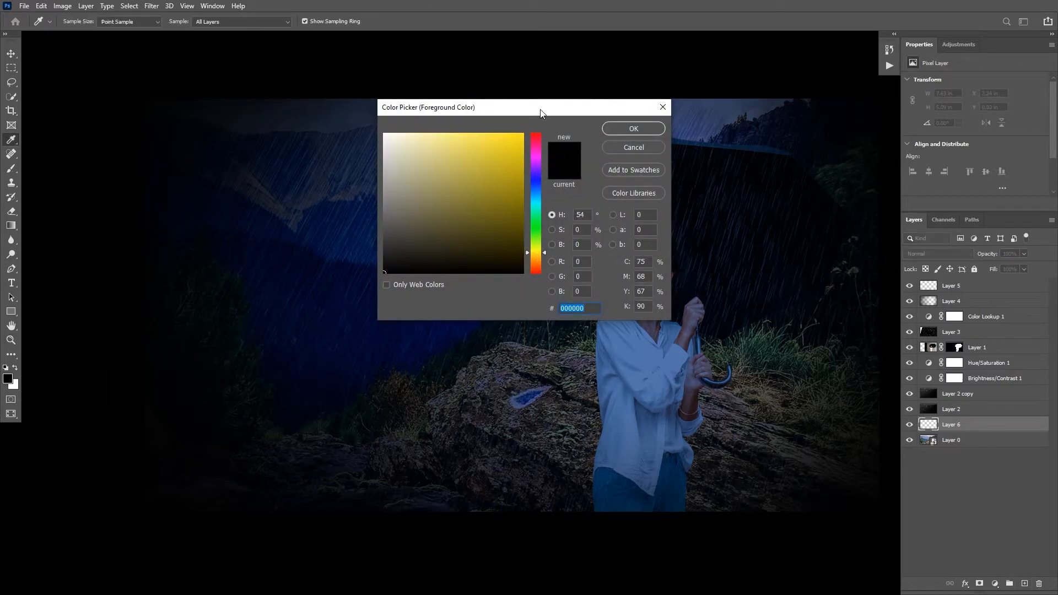
drag(541, 113, 429, 152)
click(425, 293)
click(415, 188)
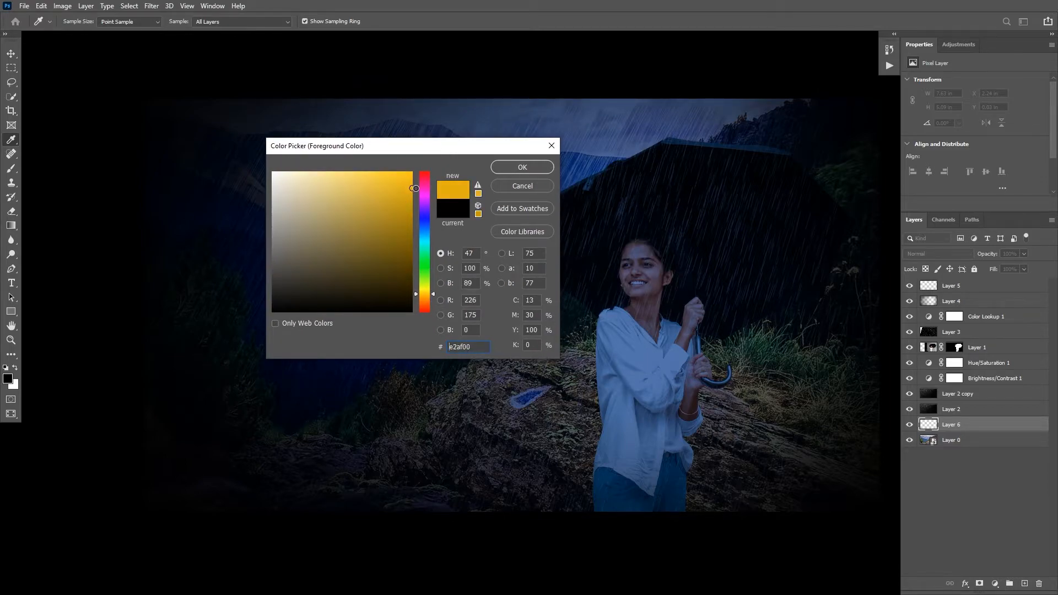
click(546, 168)
key(b)
mouse_move(502, 401)
mouse_down()
mouse_move(776, 463)
mouse_move(501, 405)
mouse_move(637, 440)
mouse_up()
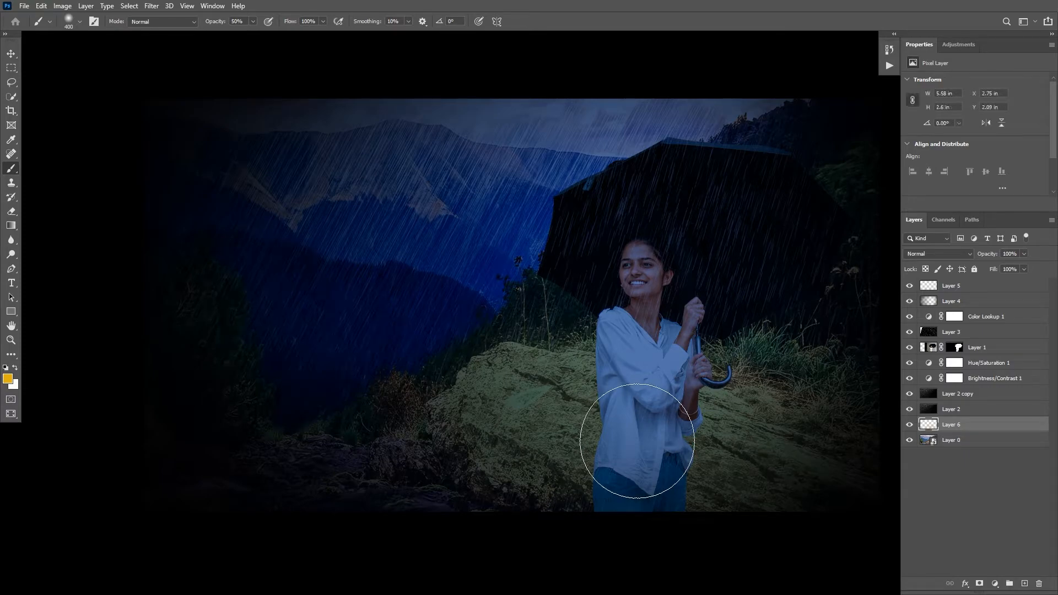
Set the painted layer's blend mode to Color Burn and brush more orange-yellow over the rock around the woman
click(944, 254)
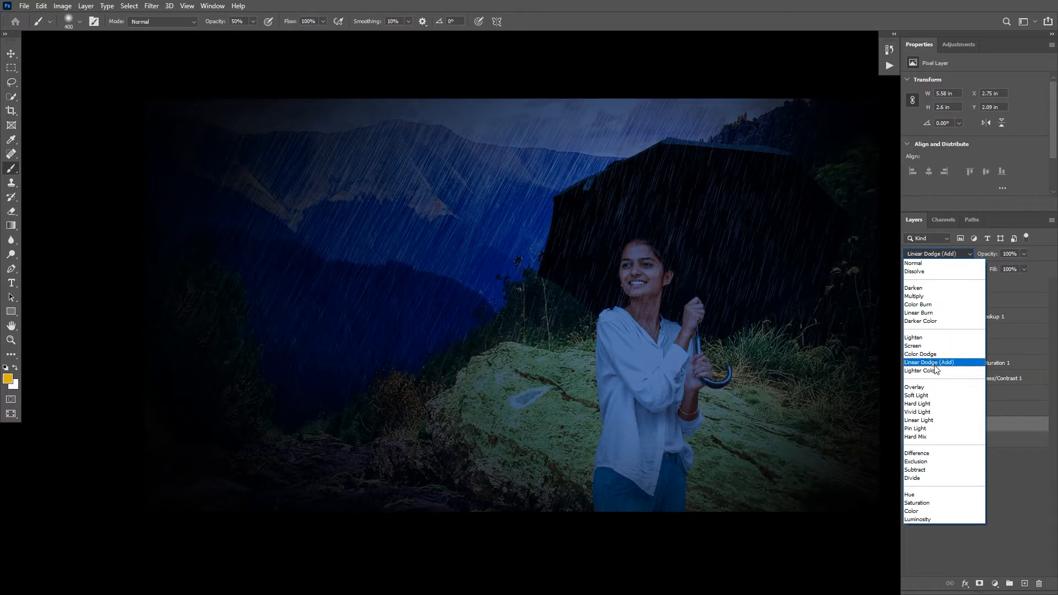
click(931, 304)
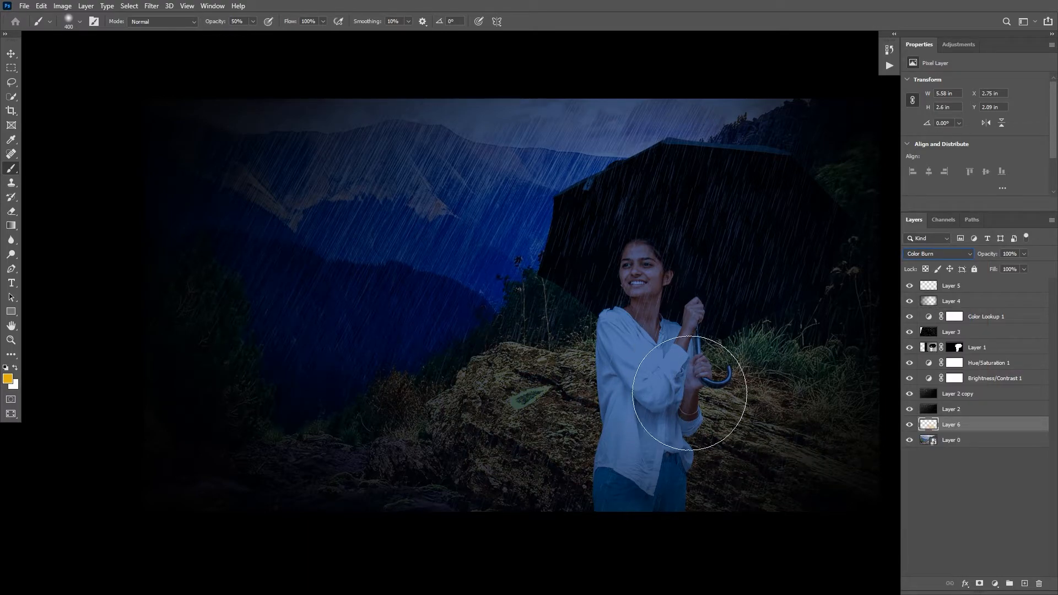
mouse_move(661, 423)
mouse_down()
mouse_move(628, 423)
mouse_move(653, 431)
mouse_move(502, 391)
mouse_move(675, 442)
mouse_move(392, 247)
mouse_move(558, 412)
mouse_move(718, 422)
mouse_up()
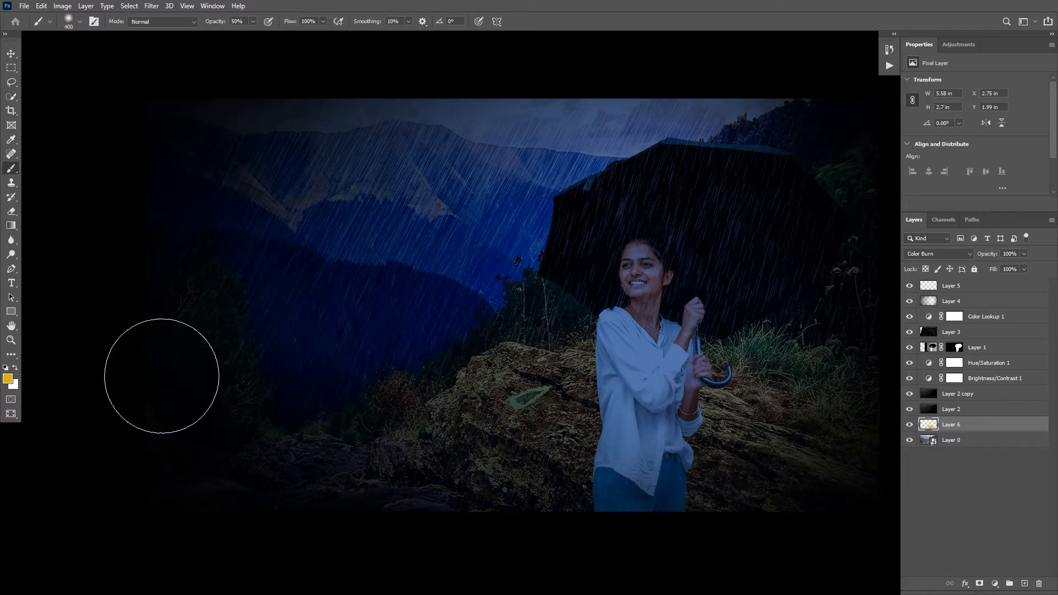
Try recoloring the rock tint to teal #32889e and test other blend modes on it, including Screen
click(8, 378)
click(410, 127)
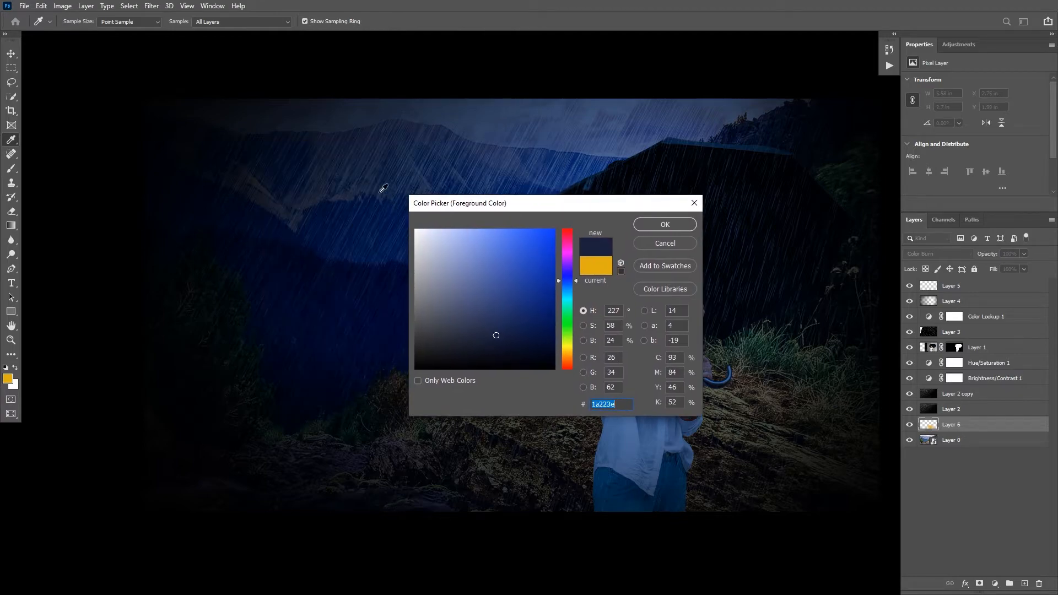
click(324, 192)
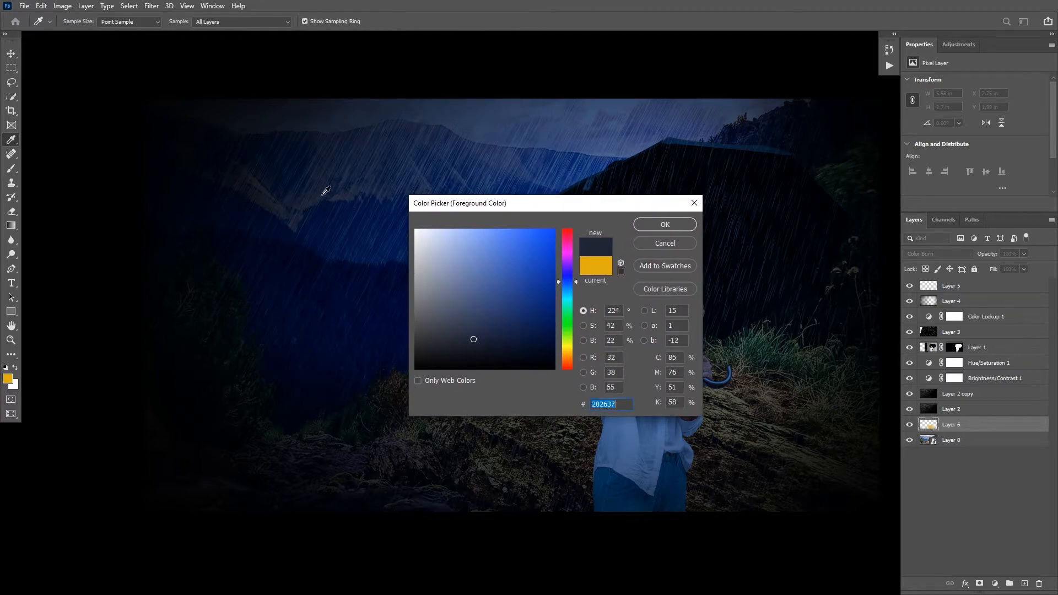
click(518, 167)
click(510, 282)
click(566, 294)
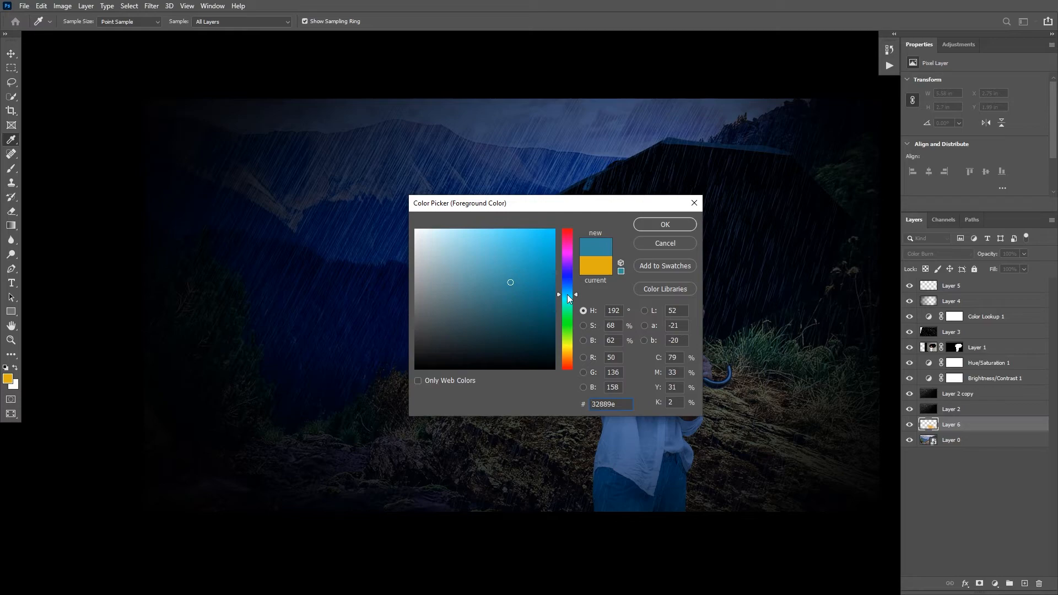
key(Return)
key(b)
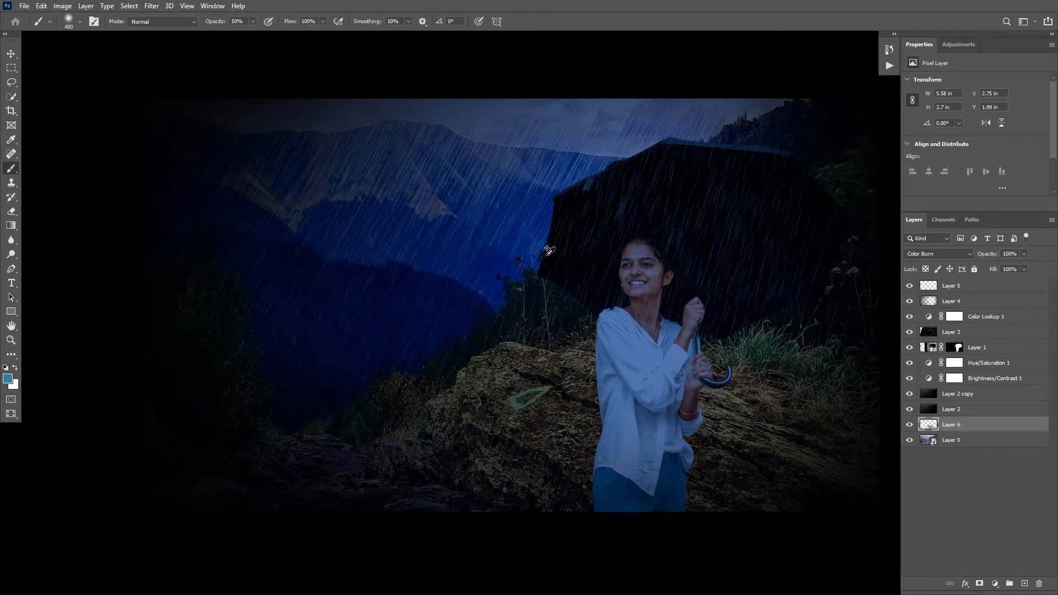
click(938, 253)
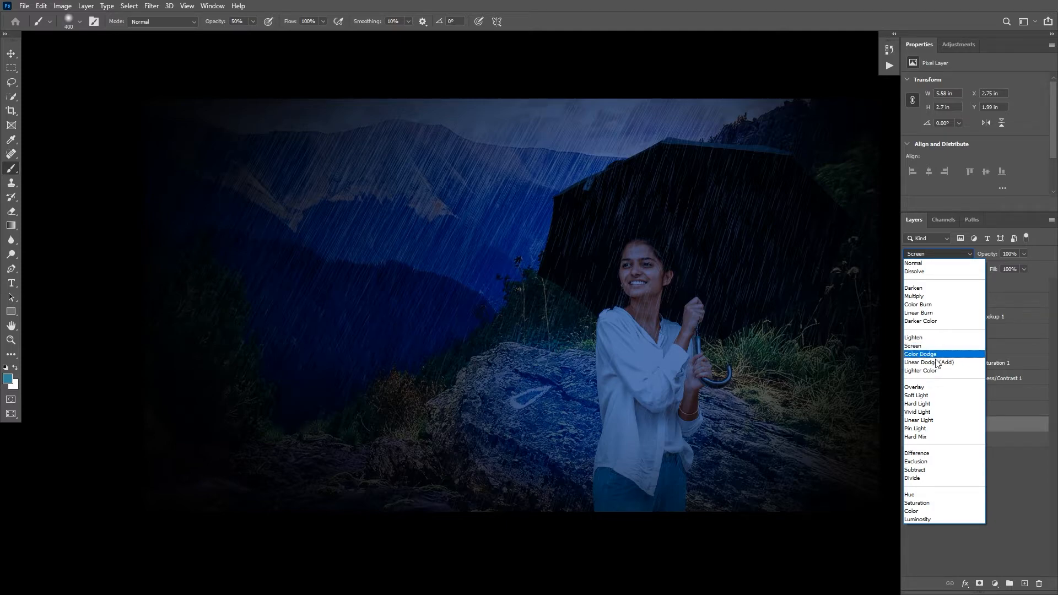
click(932, 395)
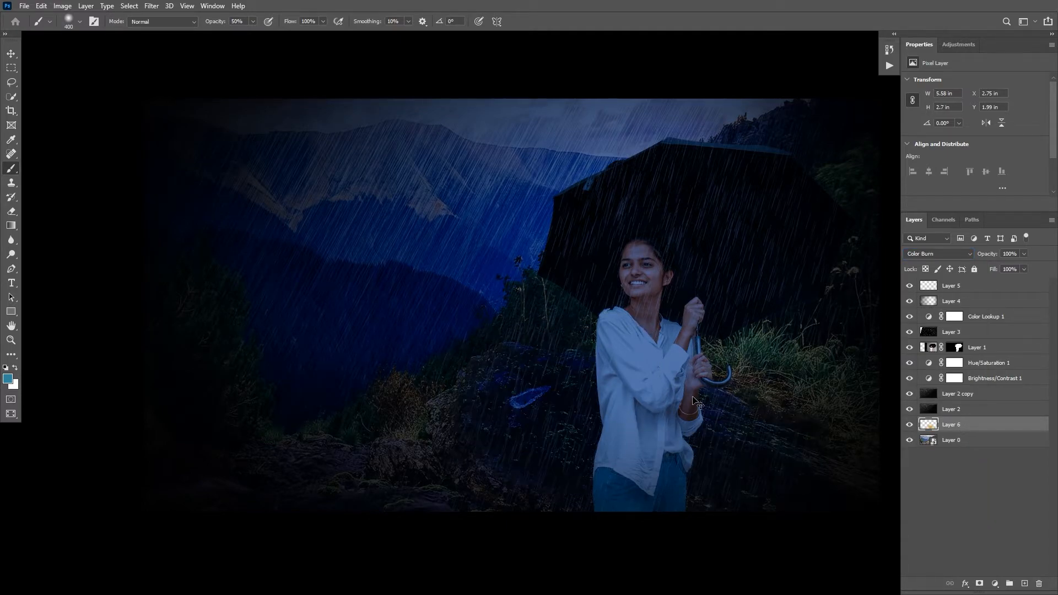
key(z)
alt+click(621, 351)
alt+click(620, 351)
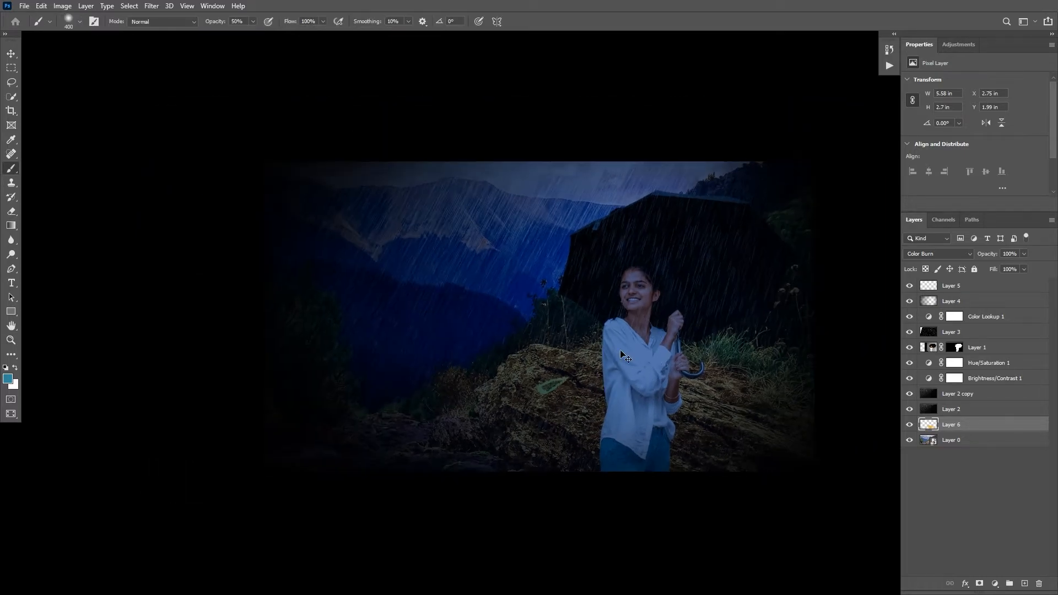
key(ctrl+shift+s)
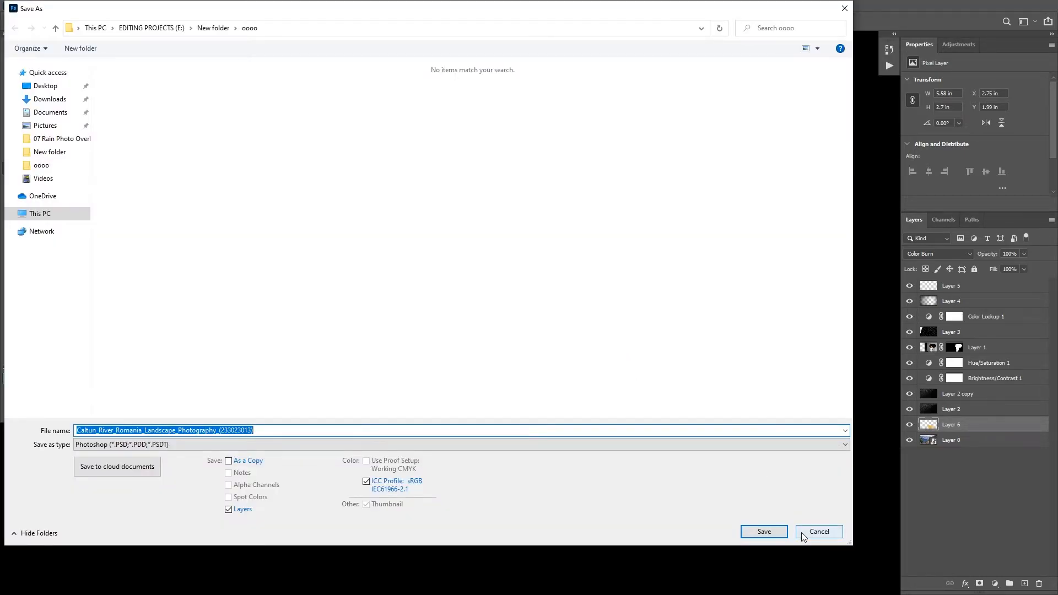
click(816, 532)
Compare the rock with and without the orange tint by undoing the tint edits and restoring them
key(ctrl+z)
key(ctrl+z)
key(ctrl+z)
key(ctrl+z)
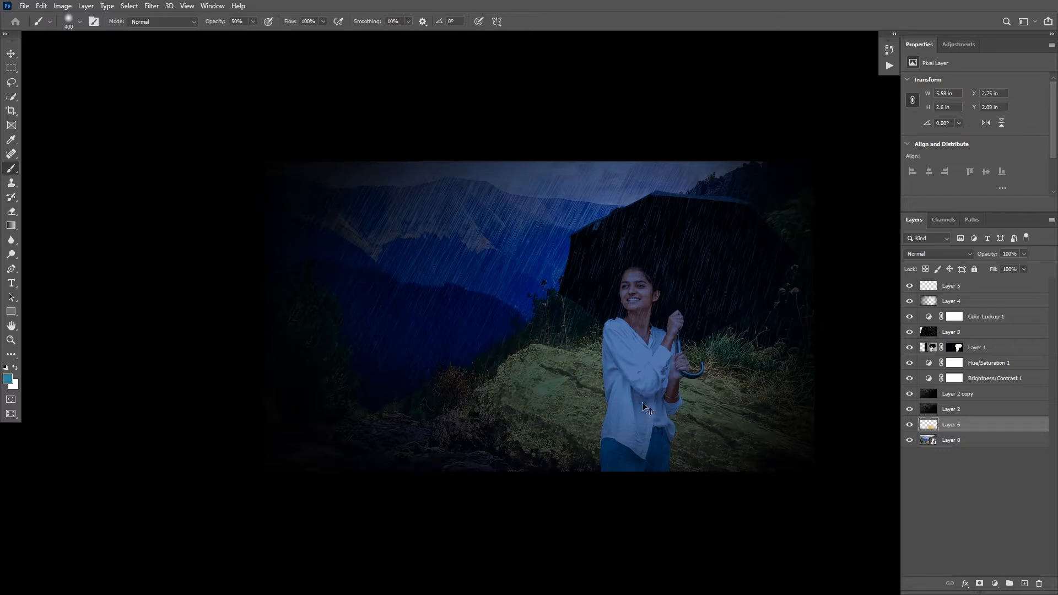
key(z)
click(596, 362)
key(v)
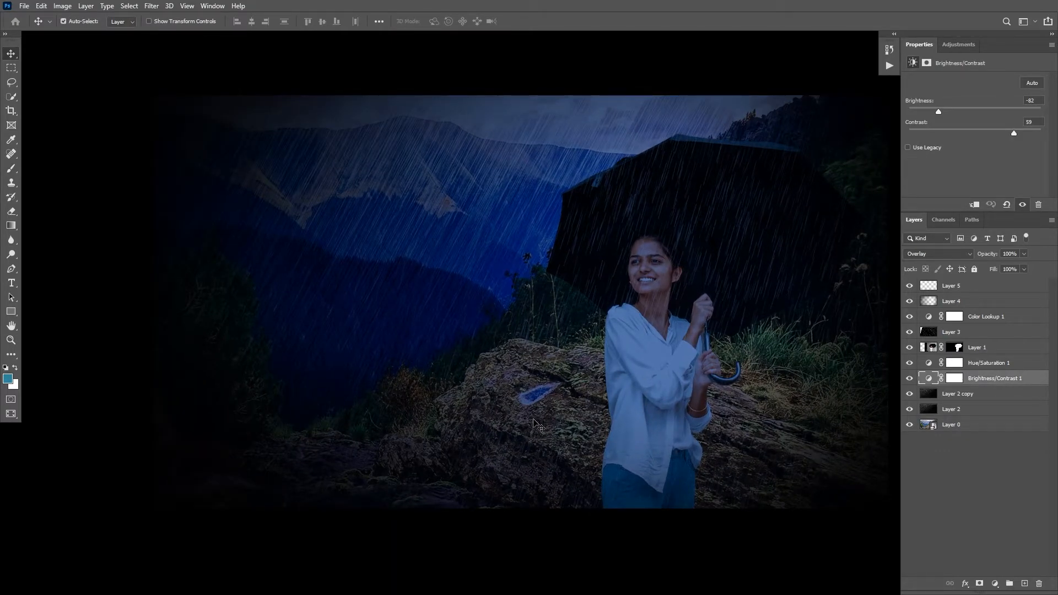
key(ctrl+shift+z)
key(ctrl+shift+z)
key(ctrl+shift+z)
key(ctrl+shift+z)
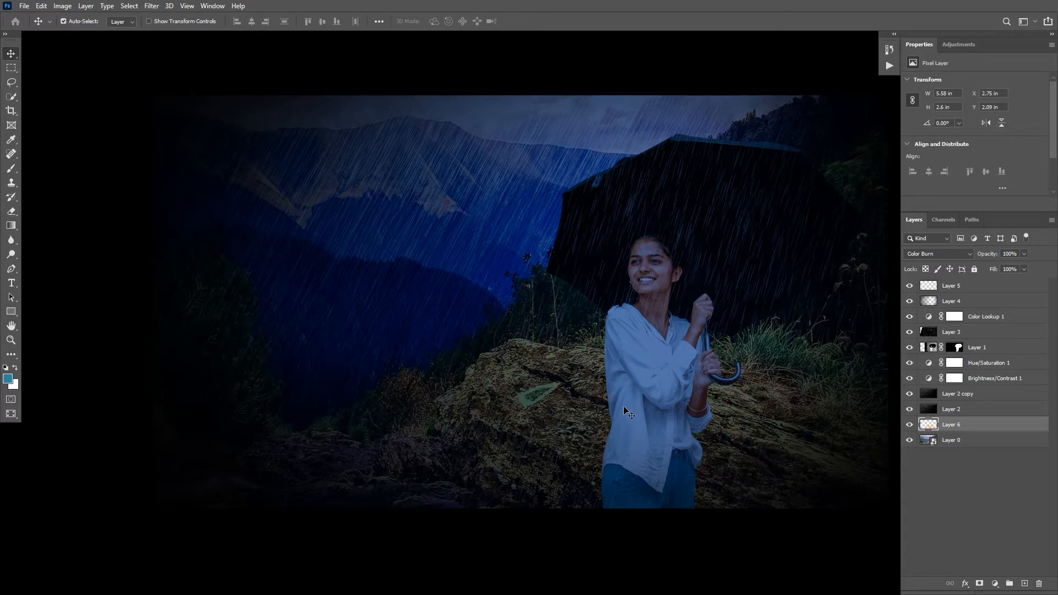
Set the orange tint layer's blend mode to Color Burn and its opacity to 30%
click(936, 253)
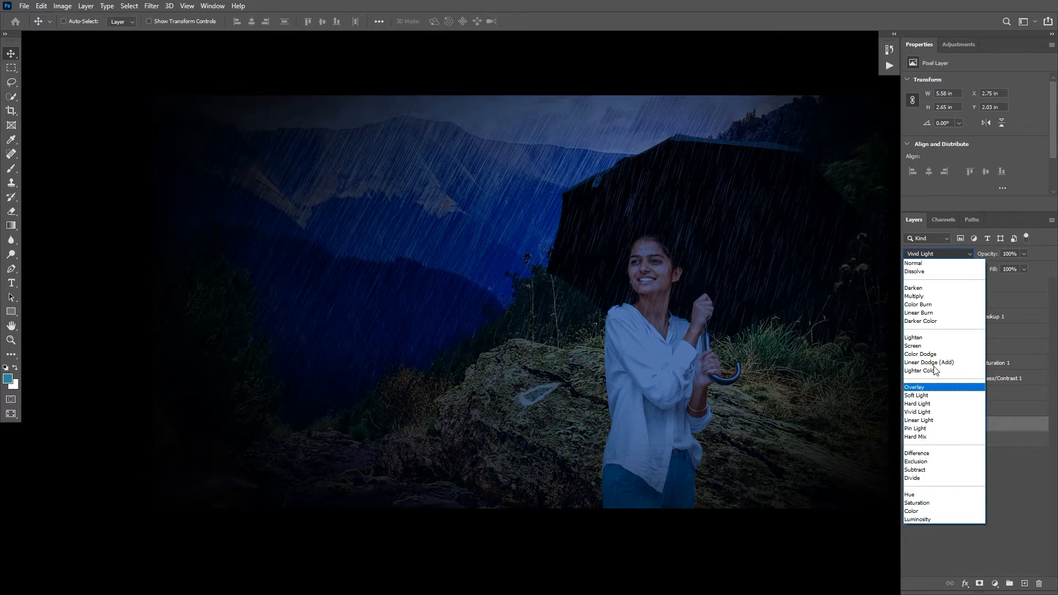
click(943, 304)
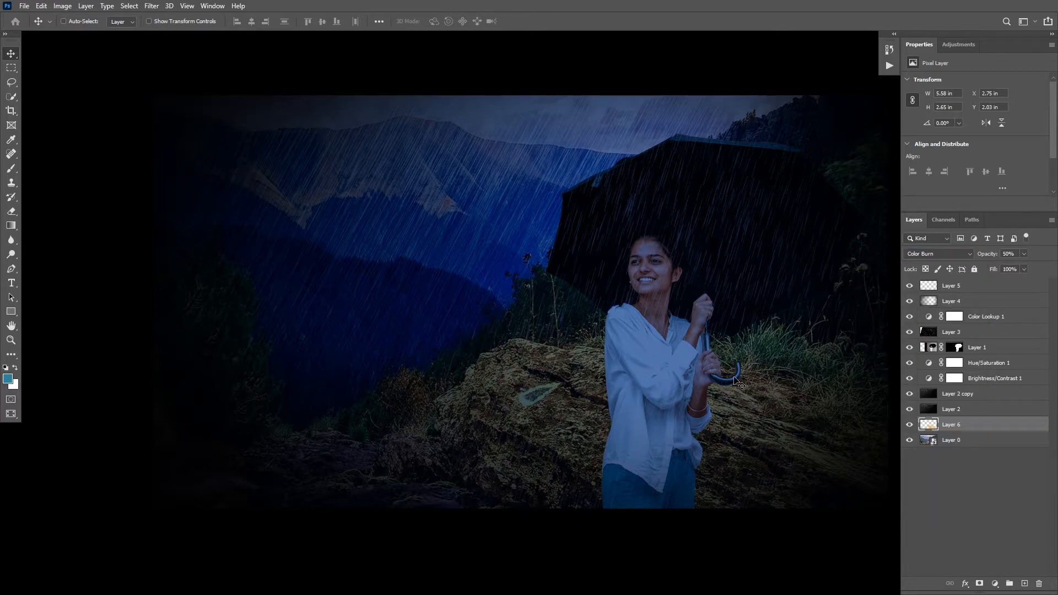
key(z)
alt+click(716, 375)
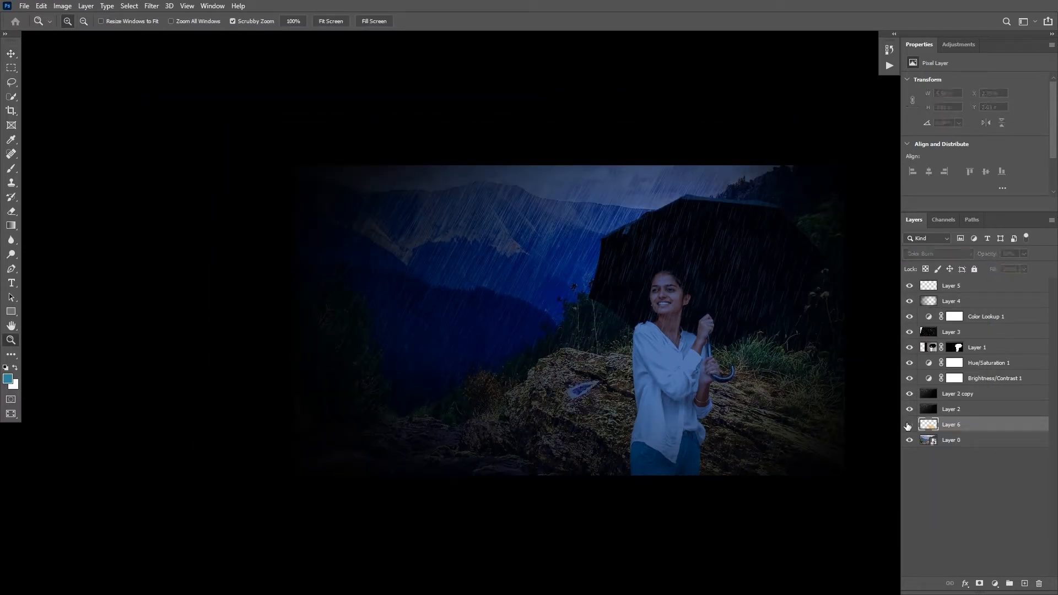
key(v)
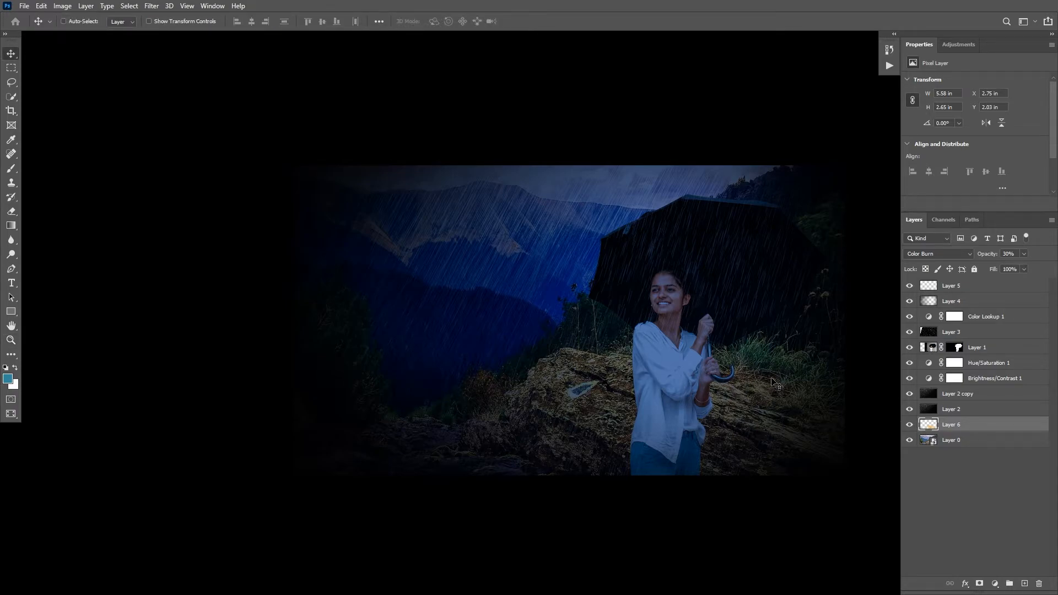
Set the brush's foreground color to bright yellow #ffd117
key(z)
double_click(646, 293)
drag(726, 339, 629, 347)
key(b)
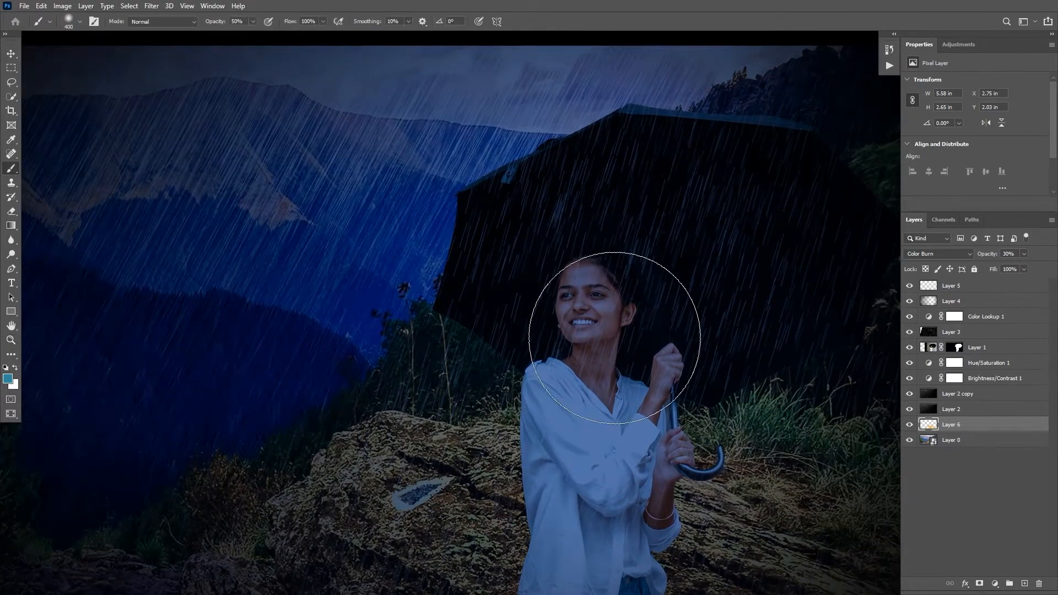
click(7, 379)
drag(567, 301, 570, 355)
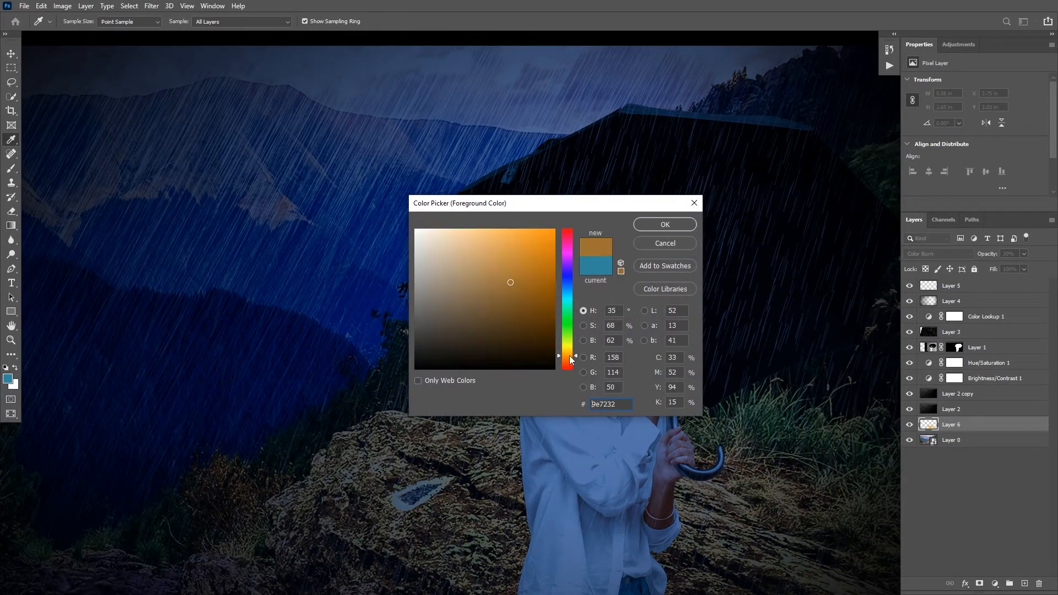
drag(546, 265, 543, 226)
drag(568, 352, 570, 349)
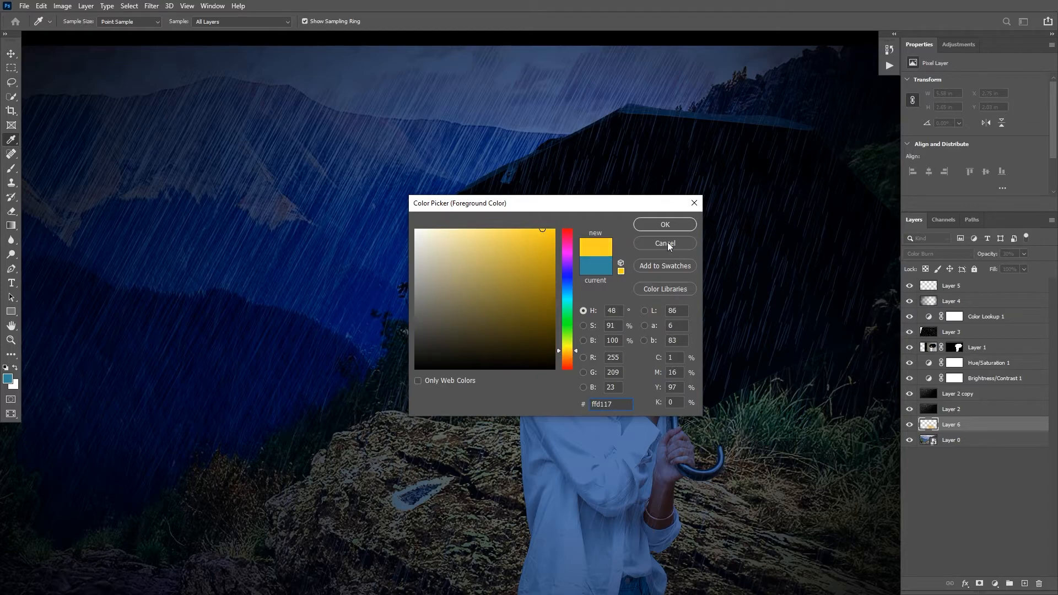
click(665, 224)
Create a new layer and move it up the stack to sit directly above the woman's layer, Layer 1
key(ctrl+shift+n)
key(Return)
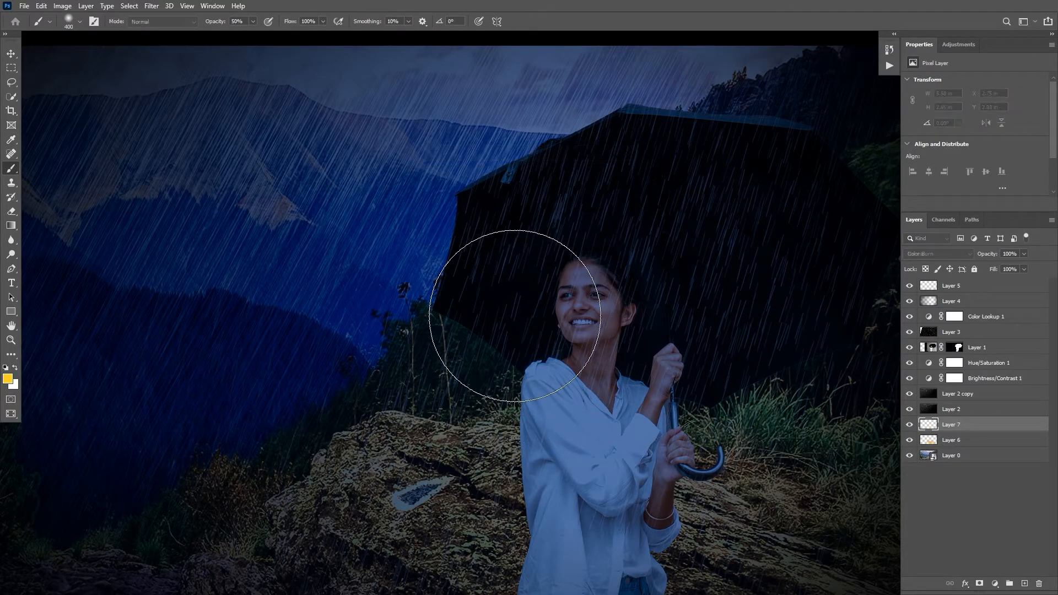
key(ctrl+bracketright)
key(ctrl+bracketright)
key(ctrl+bracketright)
key(ctrl+bracketright)
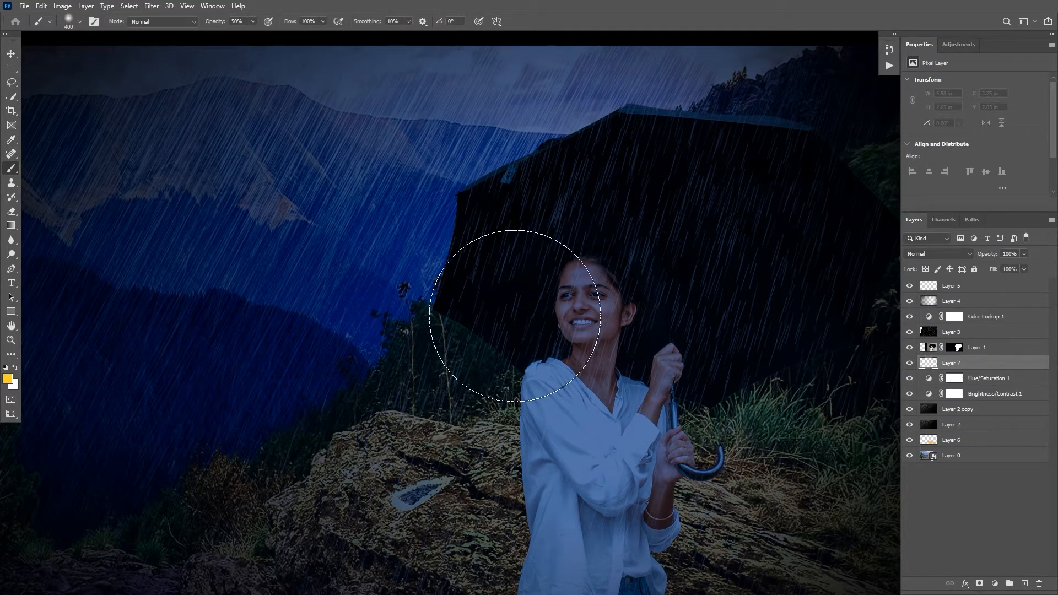
key(ctrl+bracketright)
Shrink the soft brush to about 150 px and paint yellow over the woman's face and neck on the new layer
key(bracketleft)
key(bracketleft)
key(bracketleft)
key(bracketleft)
key(bracketleft)
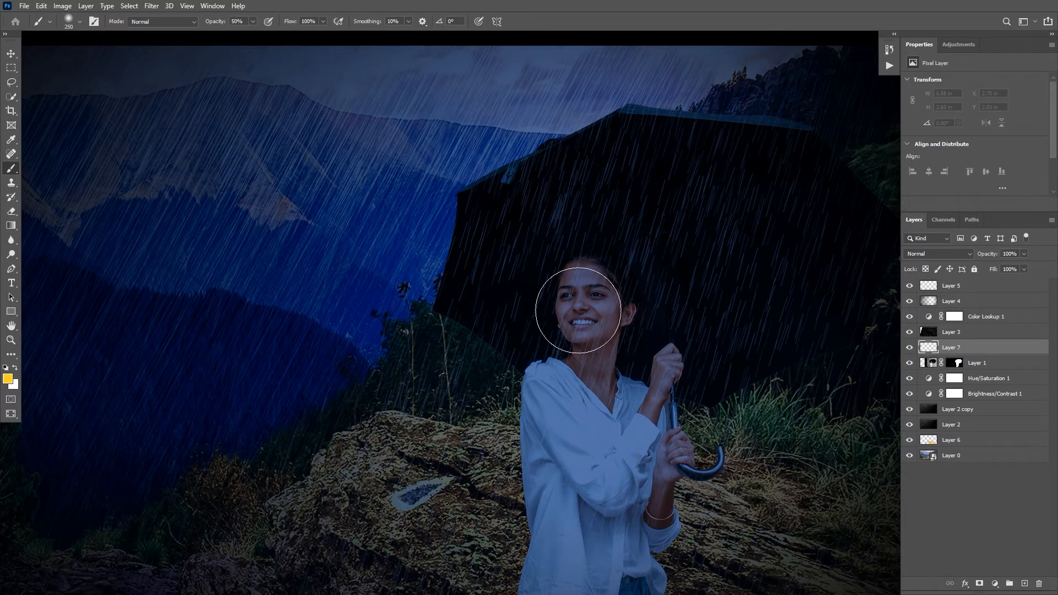
key(bracketleft)
mouse_move(584, 284)
mouse_down()
mouse_move(604, 374)
mouse_move(585, 284)
mouse_move(598, 365)
mouse_move(586, 286)
mouse_up()
key(bracketright)
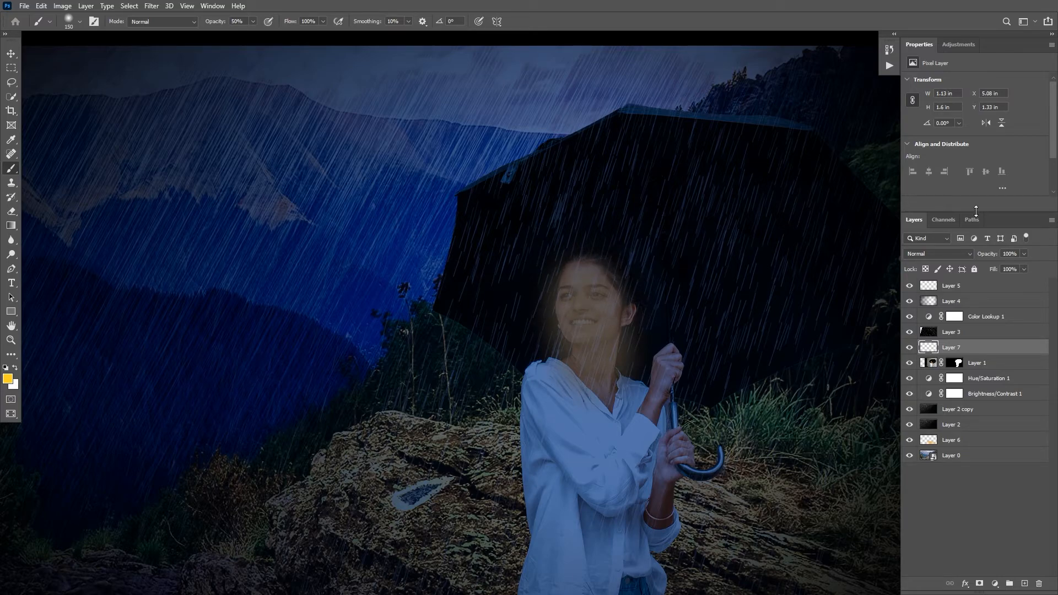
Set the yellow face layer's blend mode to Color Burn and brighten it with Levels, using midtone 1.93 and a lower white input
click(954, 254)
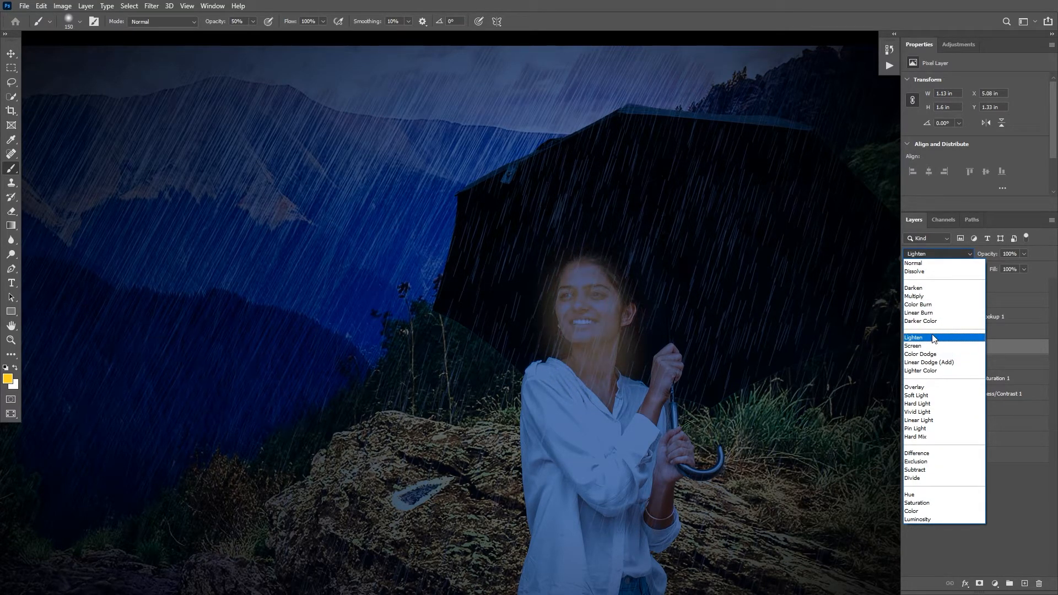
click(929, 306)
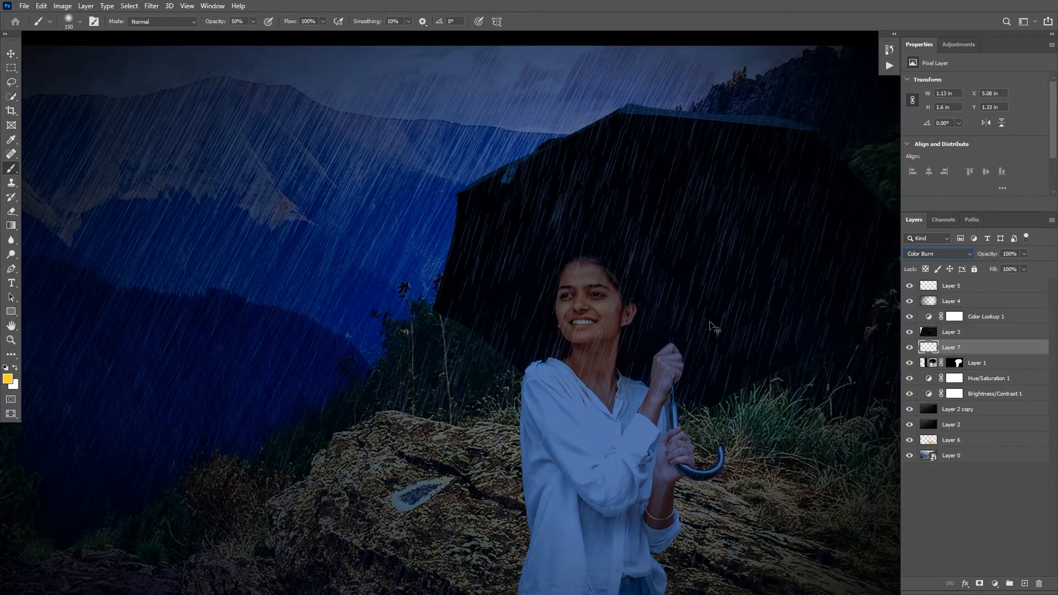
key(ctrl+l)
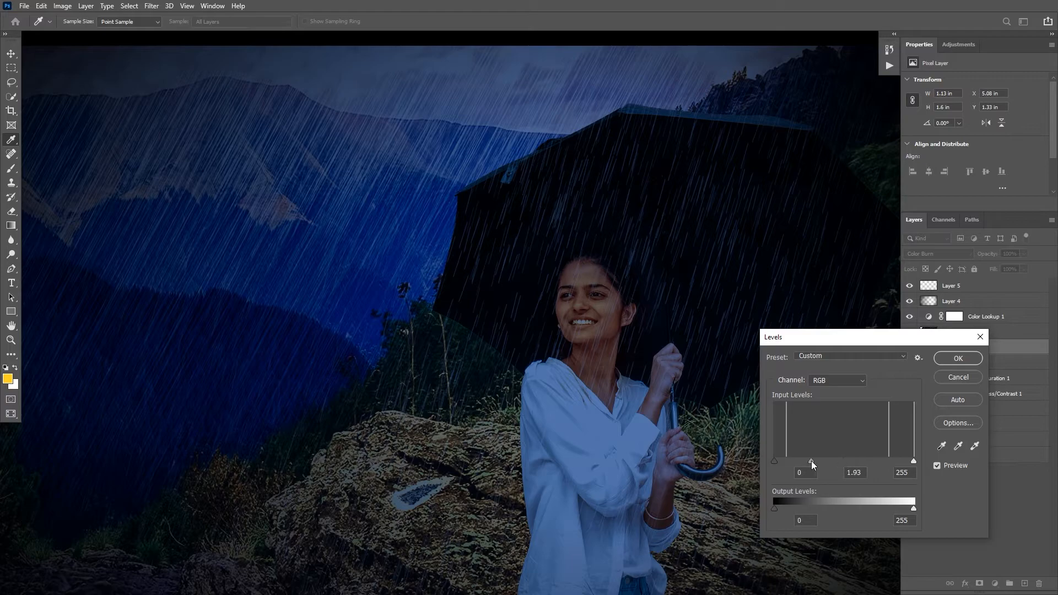
drag(811, 461, 811, 461)
drag(912, 461, 871, 464)
key(Return)
Change the yellow face layer's blend mode to Soft Light and compare the face with and without the layer
scroll(715, 398, down, 4)
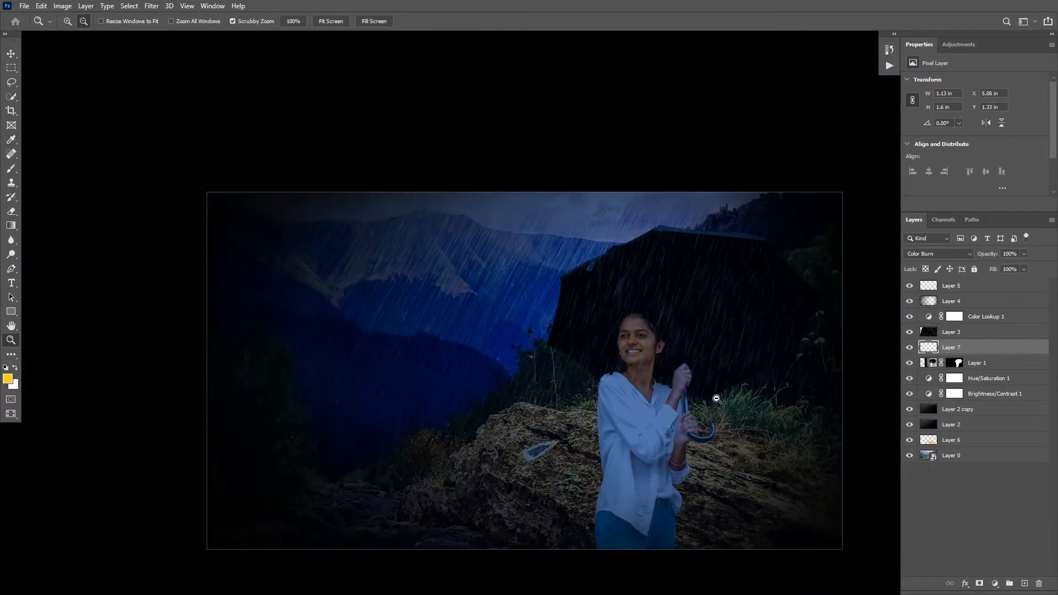
scroll(656, 354, up, 3)
key(v)
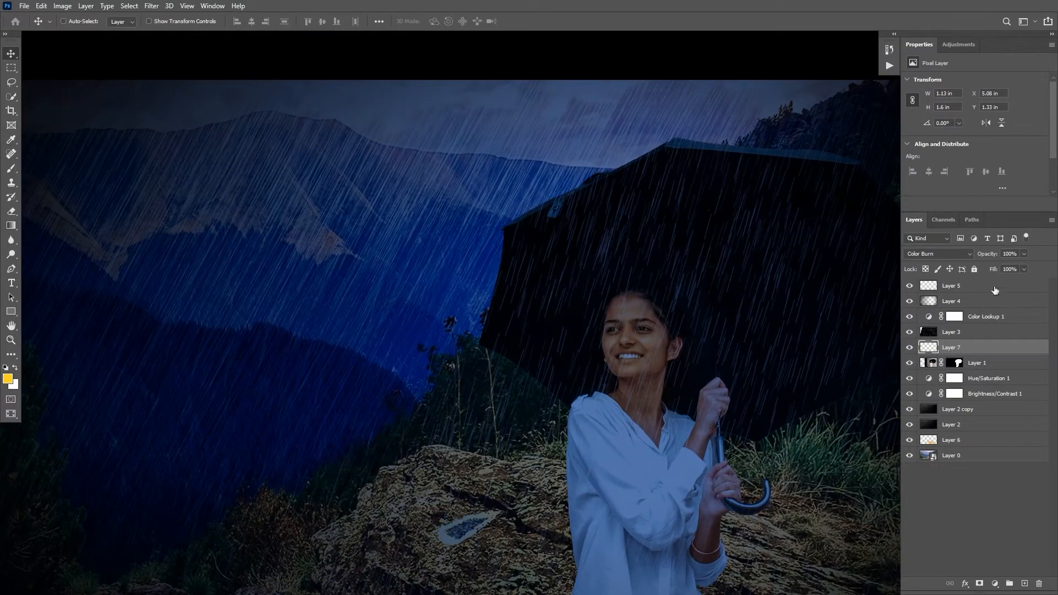
click(938, 253)
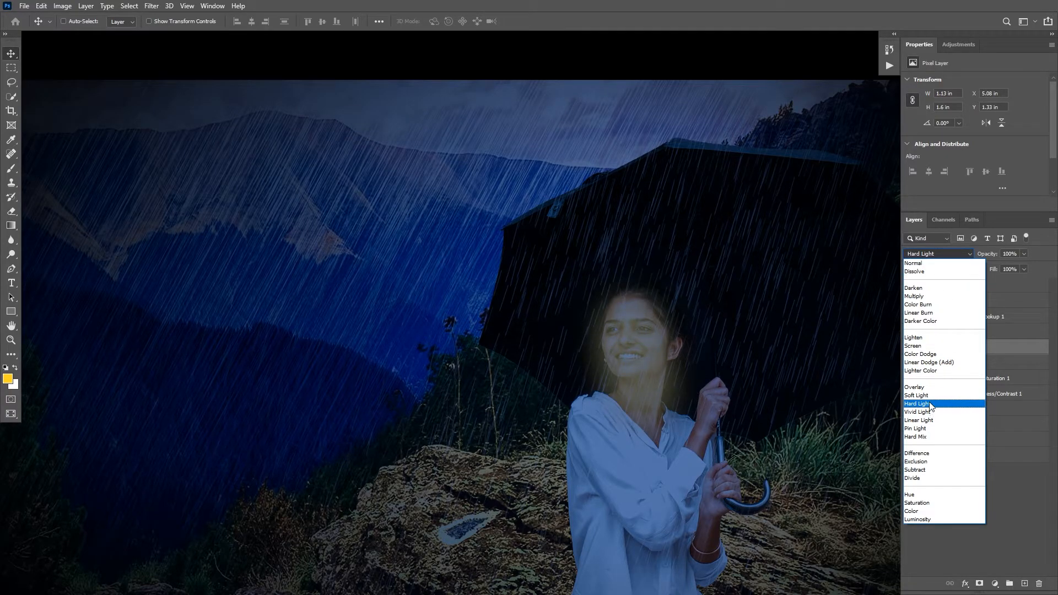
click(930, 396)
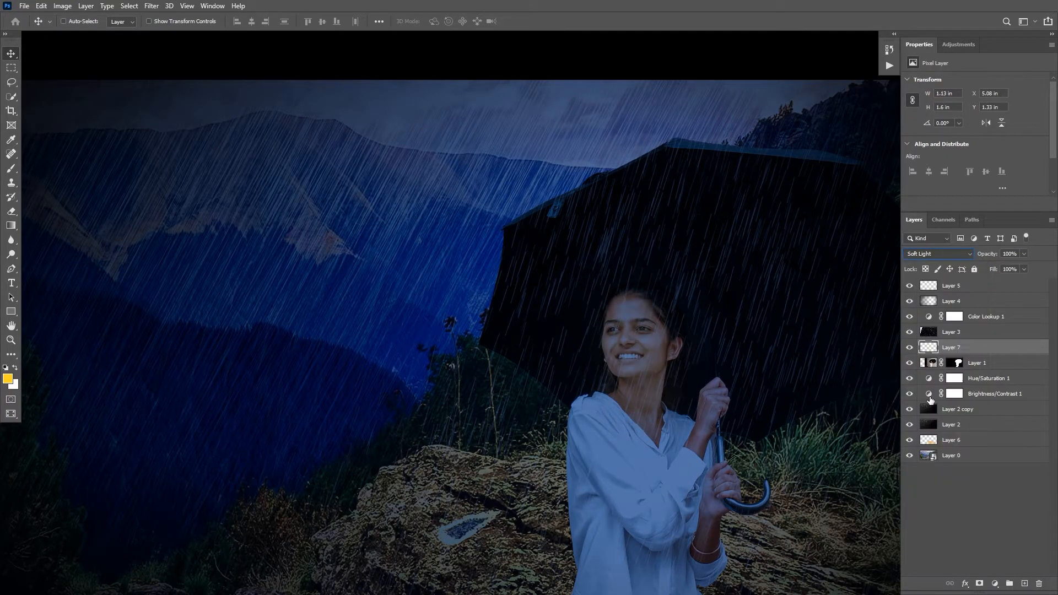
click(909, 347)
click(908, 347)
key(z)
alt+click(658, 299)
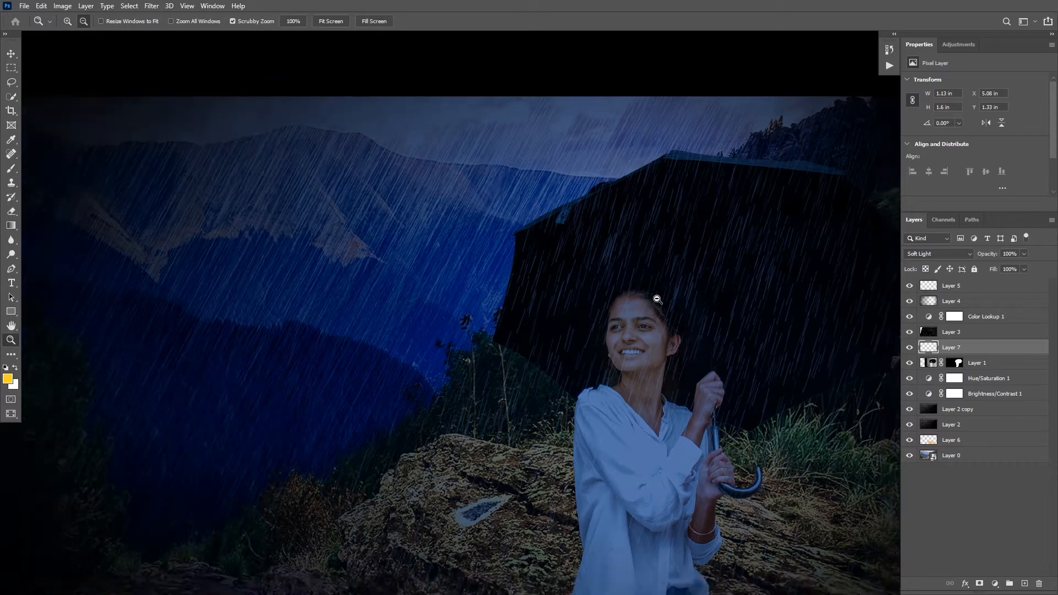
alt+click(660, 300)
click(695, 334)
Stamp all visible layers onto the topmost layer, Layer 5, and open it in Nik Collection's Color Efex Pro 4
click(950, 285)
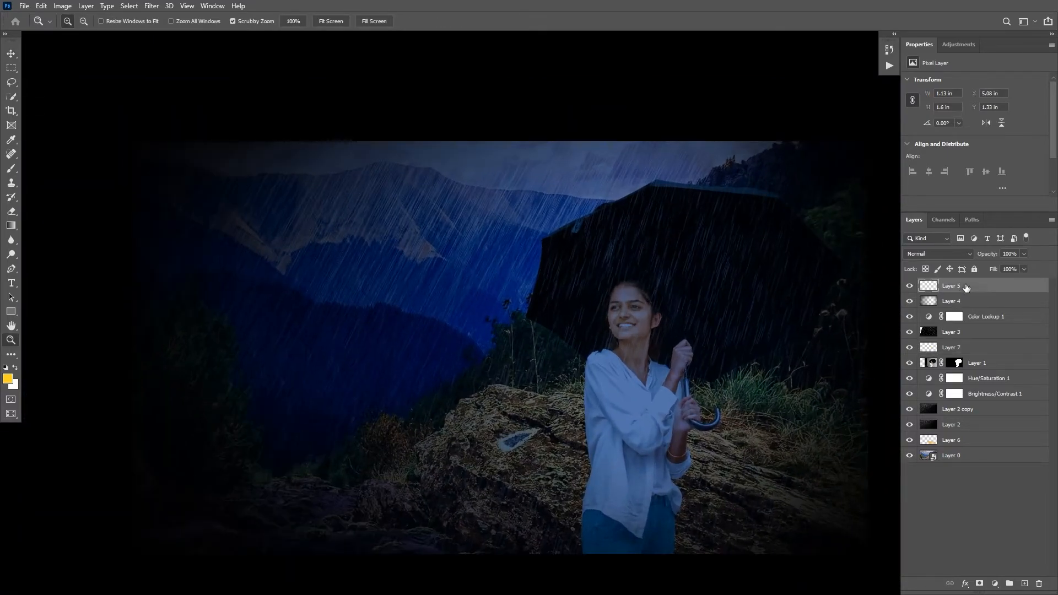
key(v)
click(151, 5)
mouse_move(199, 248)
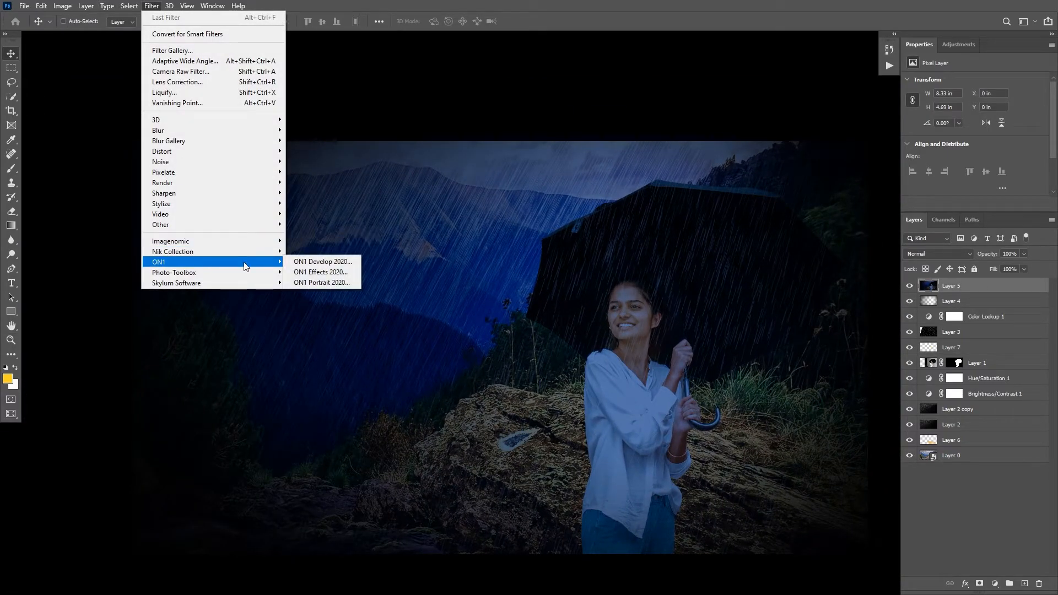
mouse_move(265, 251)
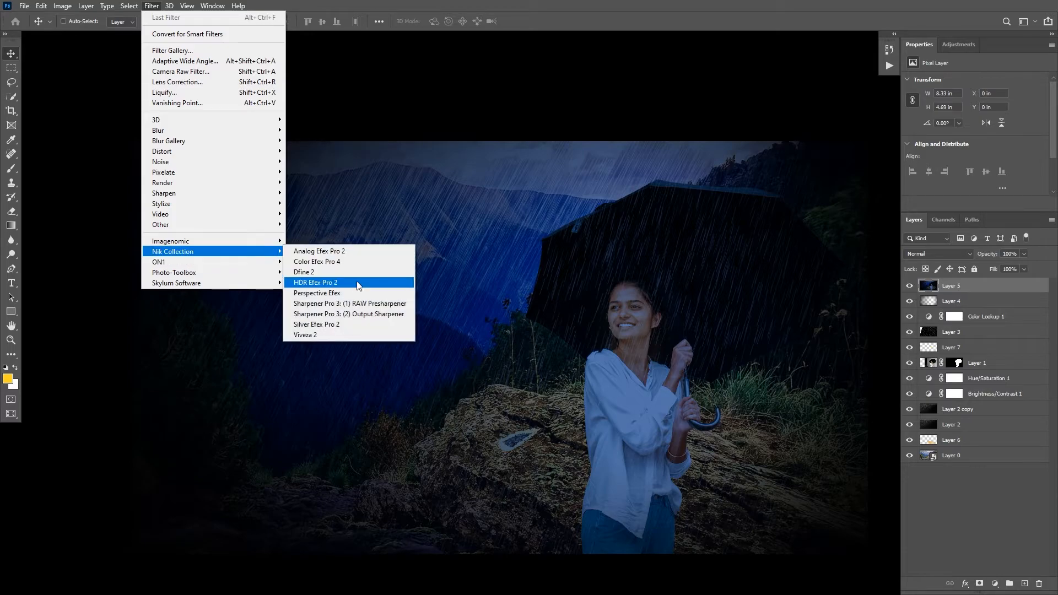
click(367, 263)
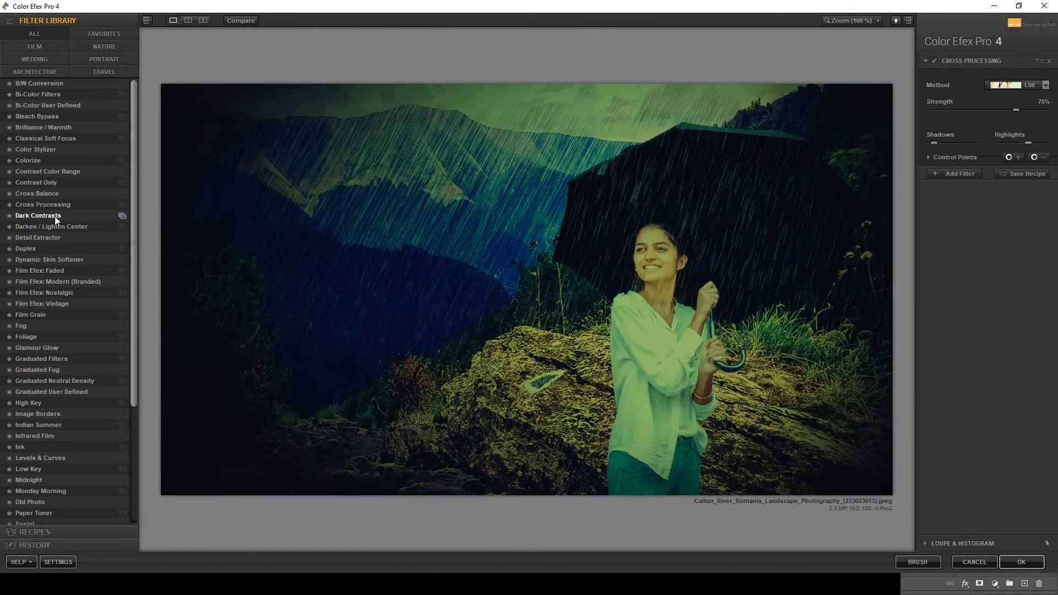
Apply the Dark Contrasts filter with preset 03 - Saturated and Detailed to the merged image
click(121, 215)
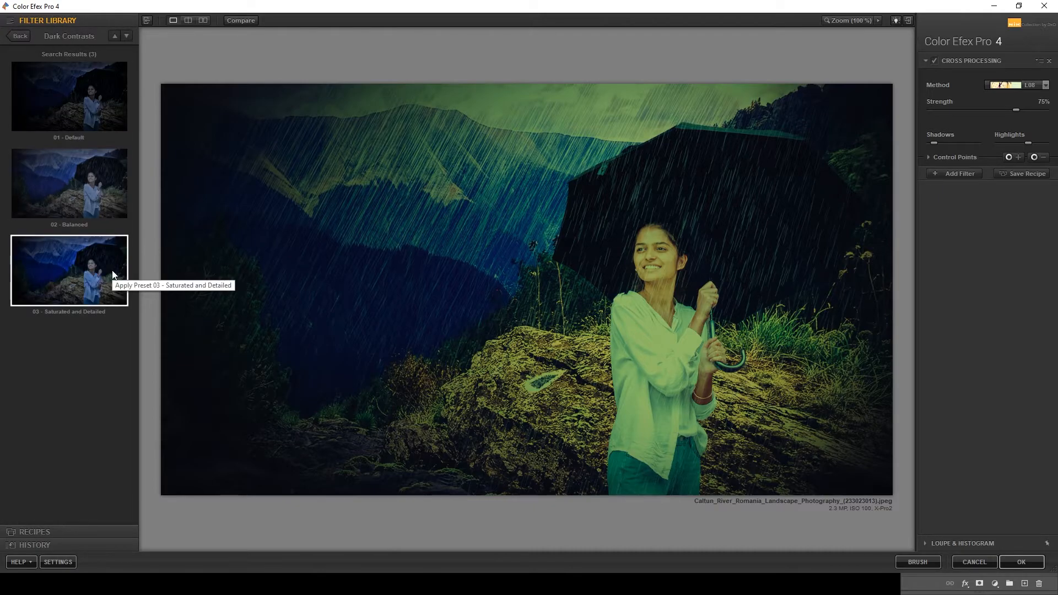
click(109, 266)
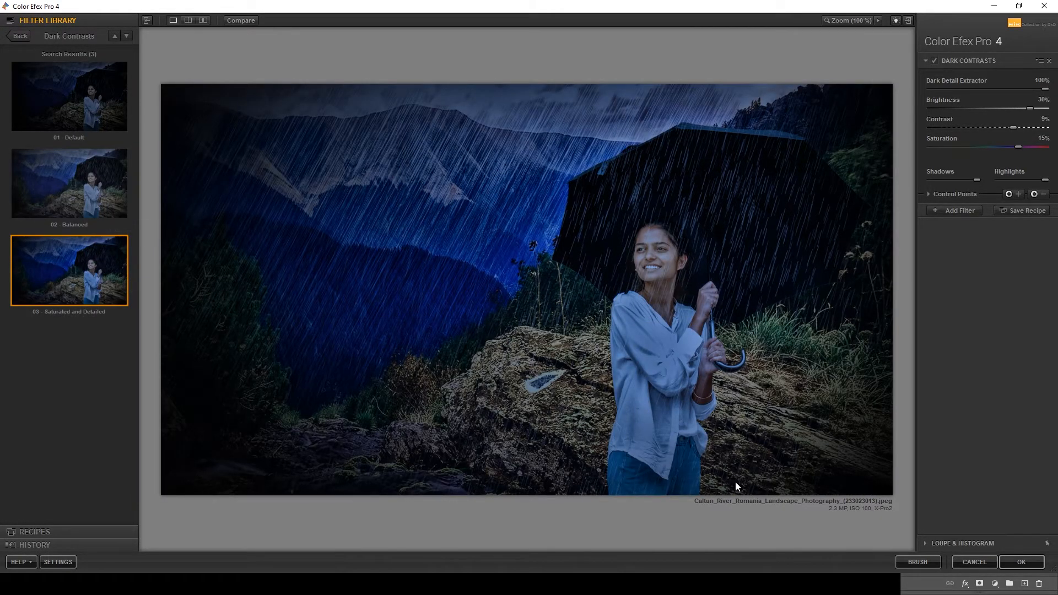
click(1020, 562)
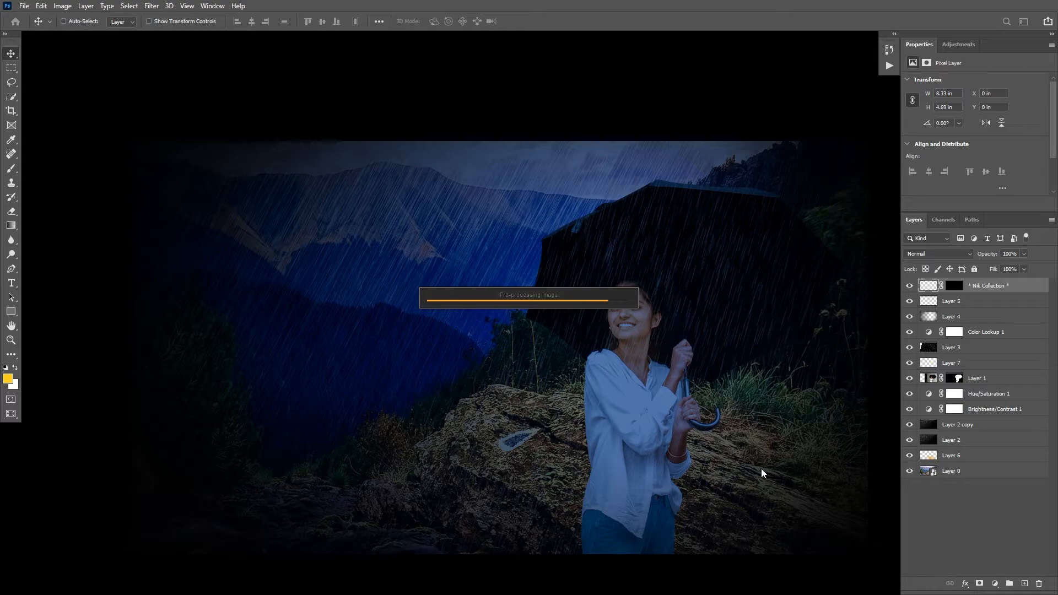
Compare the composite with and without the Dark Contrasts layer, and inspect the woman and the surrounding scene in full-screen view
click(909, 285)
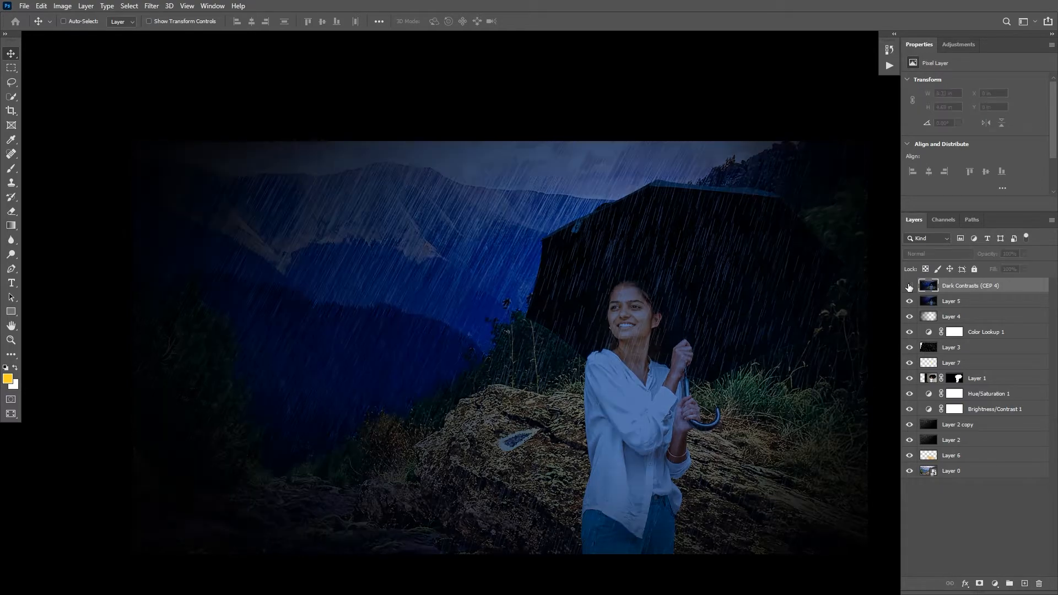
click(909, 285)
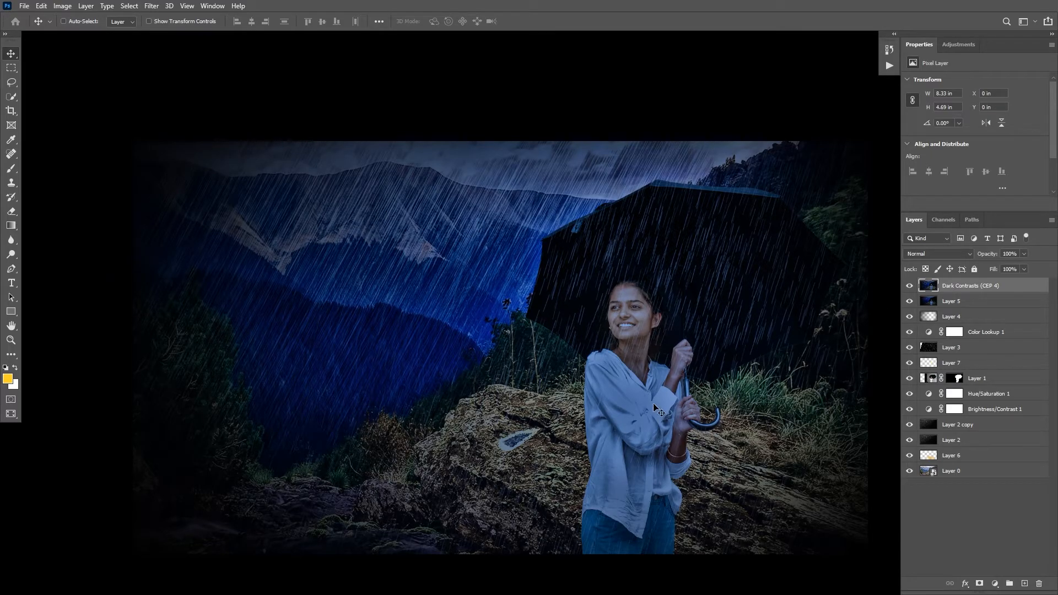
key(z)
click(649, 345)
click(650, 346)
key(f)
click(652, 344)
alt+click(653, 346)
alt+click(654, 346)
alt+click(653, 346)
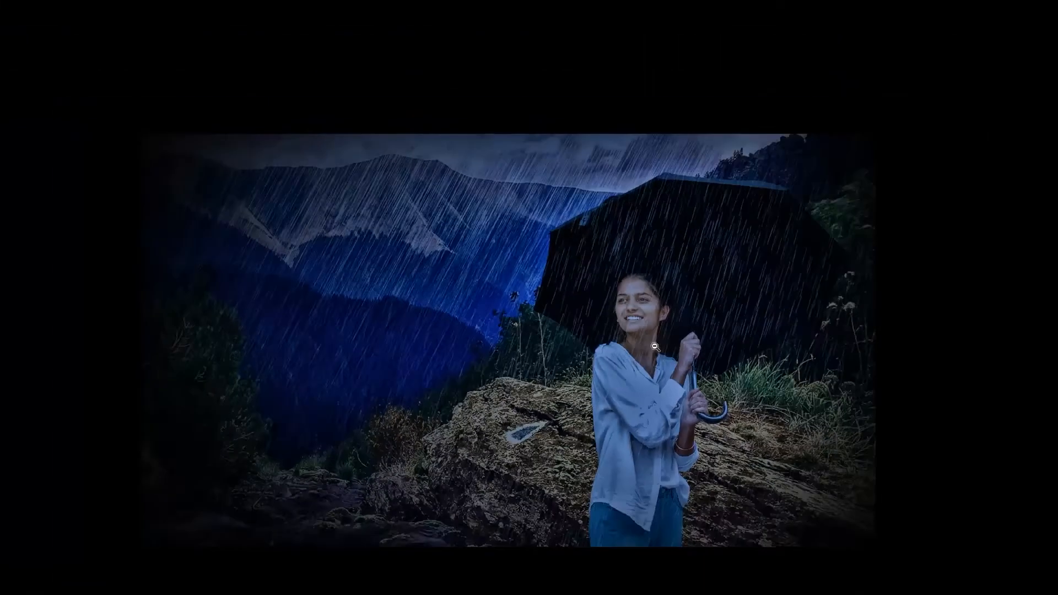
alt+click(653, 346)
click(661, 392)
click(650, 381)
alt+click(655, 384)
key(f)
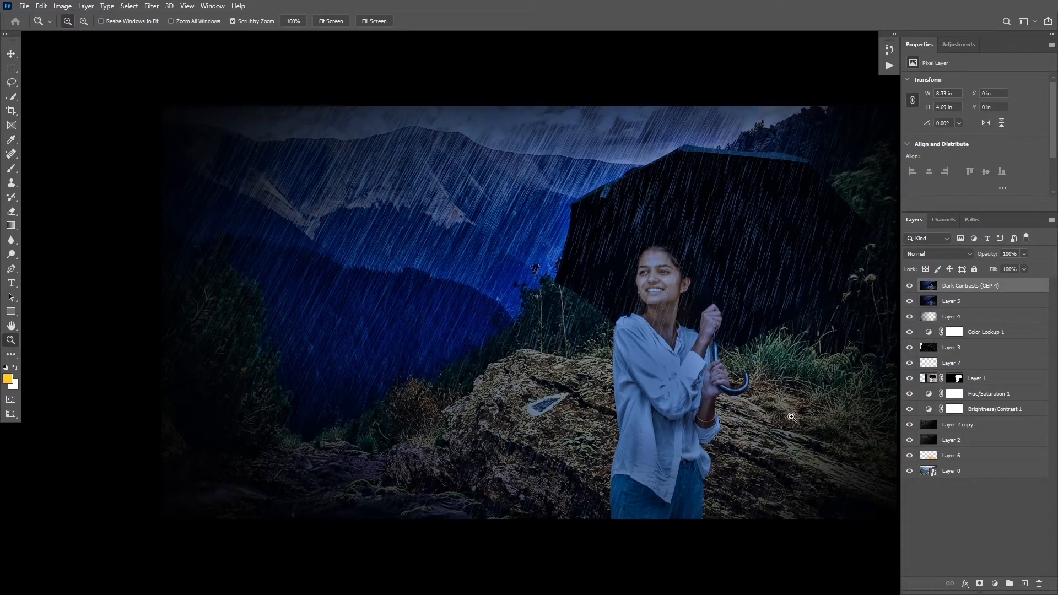
Add an 18 px Tilt-Shift blur to the Dark Contrasts layer, centered on the woman's face with its focus band rotated nearly vertical
click(148, 7)
mouse_move(198, 142)
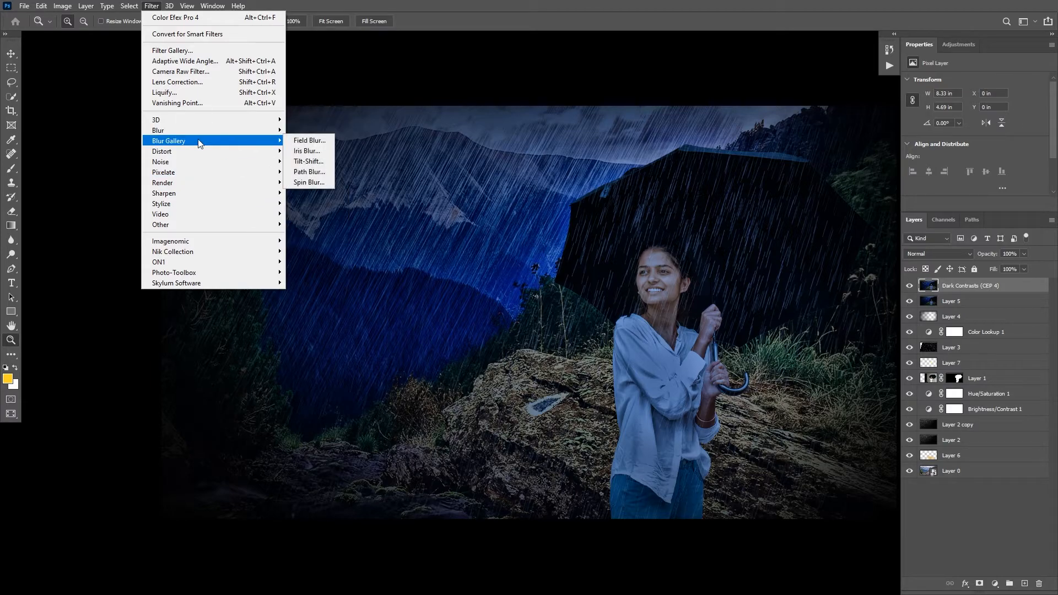
click(308, 161)
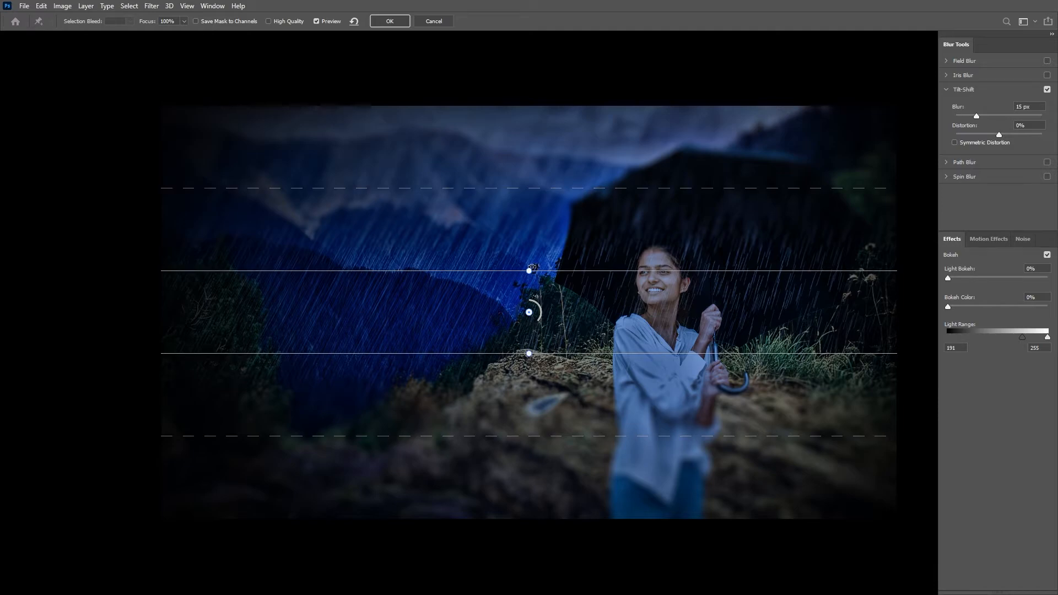
drag(531, 266, 426, 289)
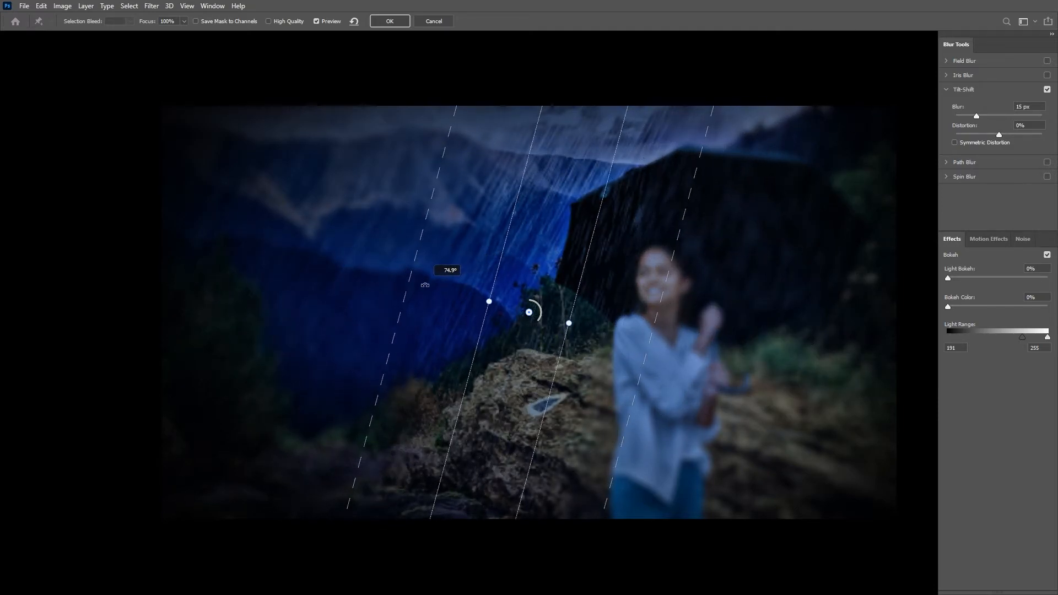
drag(528, 312, 647, 286)
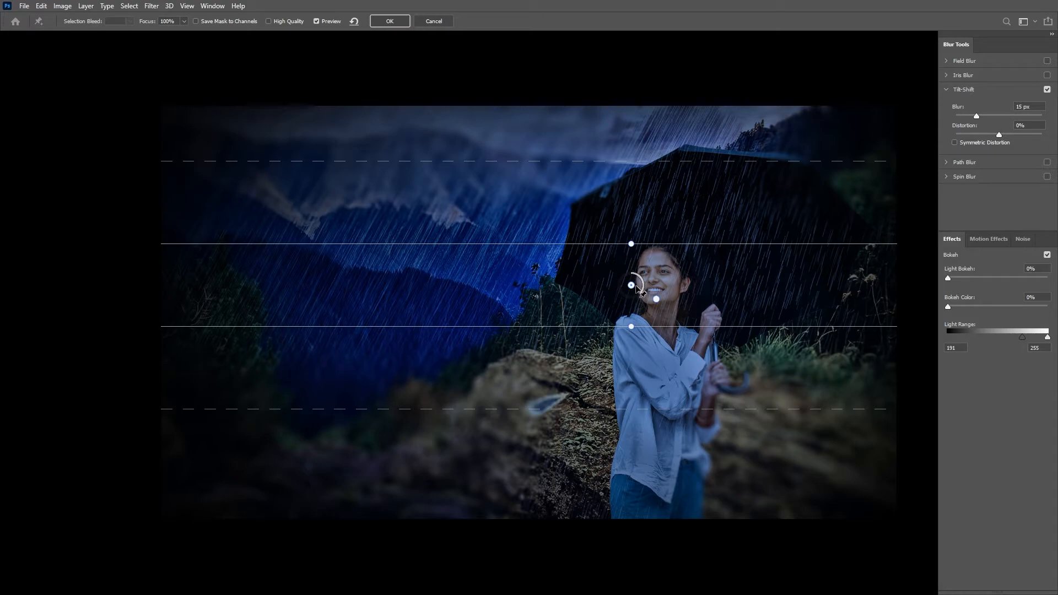
key(ctrl+z)
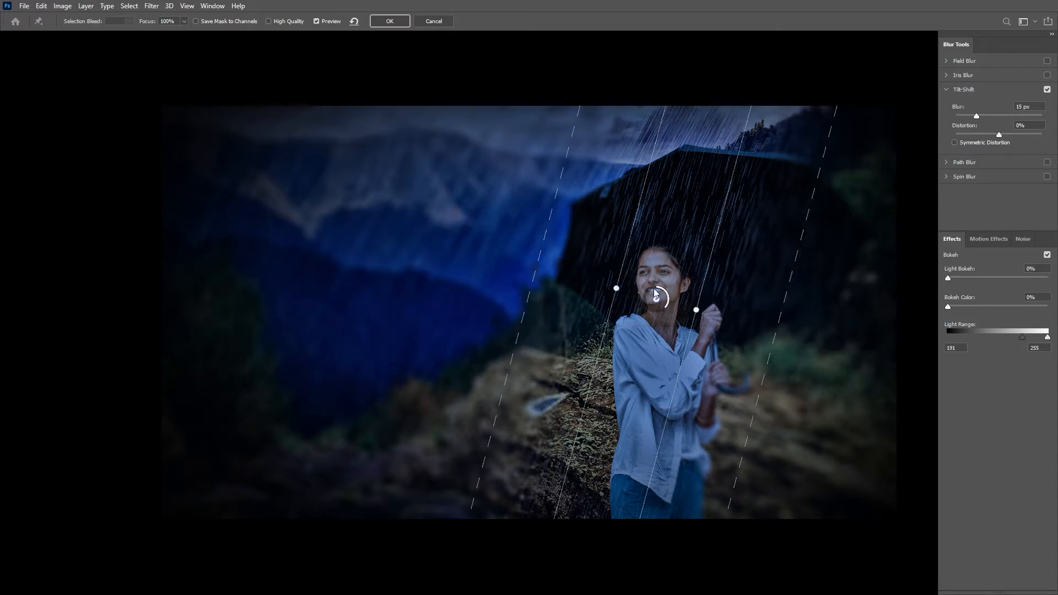
drag(655, 293, 612, 292)
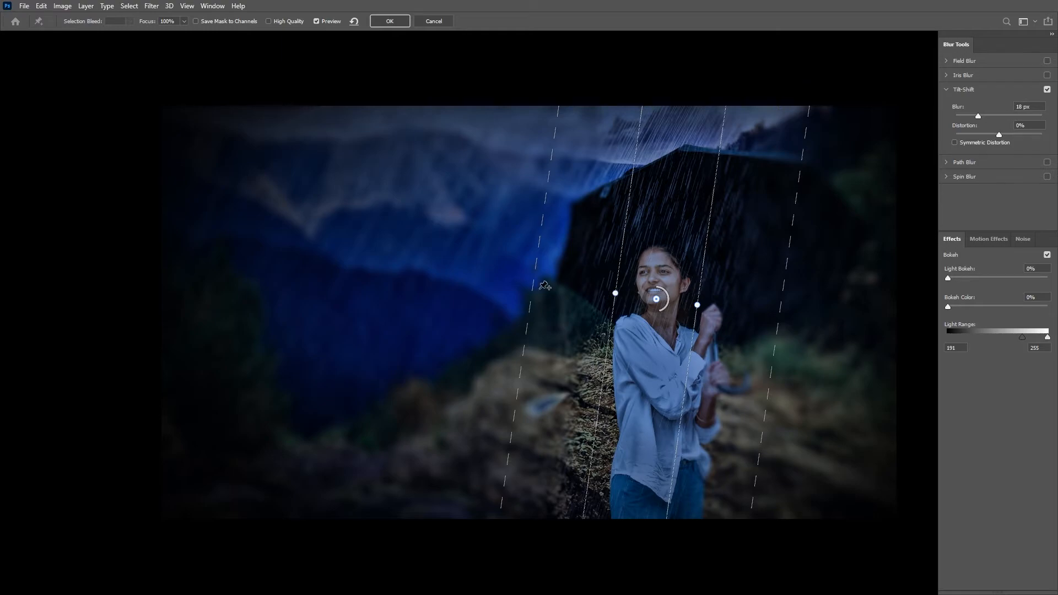
Widen the Tilt-Shift transition zones on both sides and enlarge the sharp focus band around the woman and the rock beside her
drag(544, 285, 354, 279)
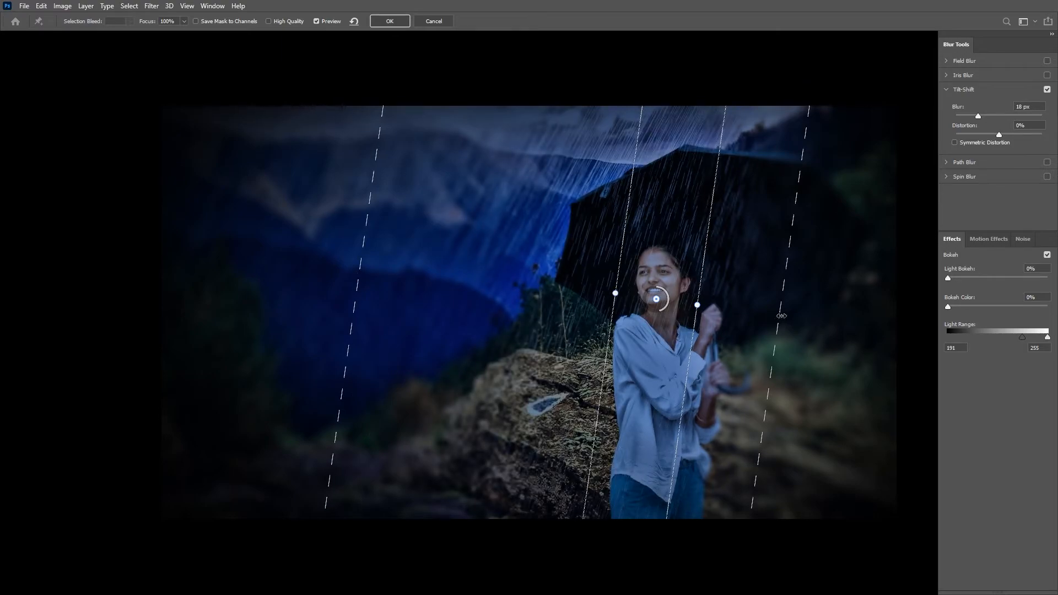
drag(781, 316, 913, 330)
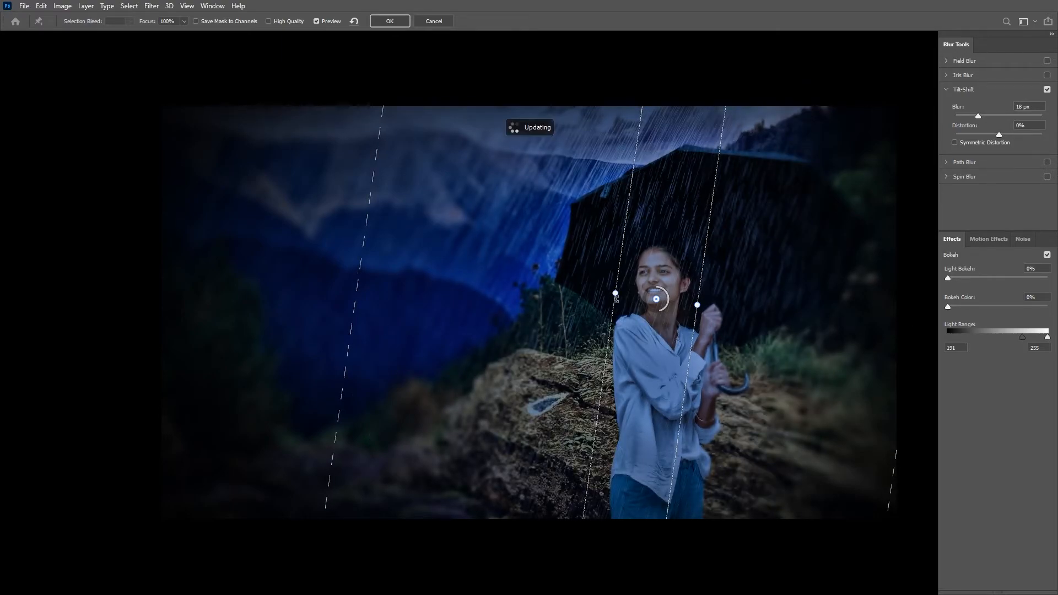
drag(612, 312, 526, 311)
drag(692, 345, 757, 352)
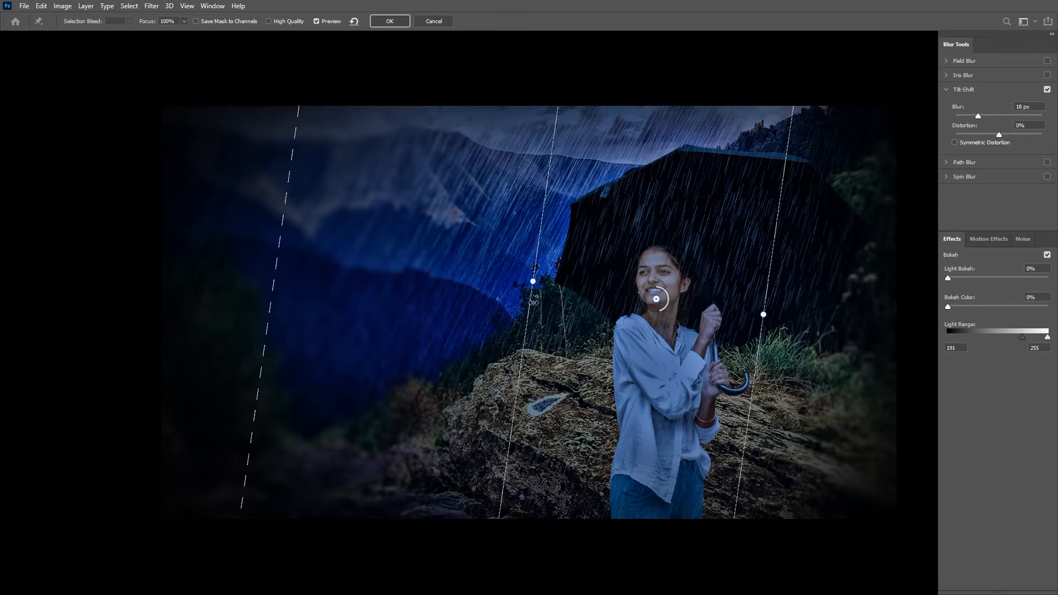
drag(564, 315, 611, 315)
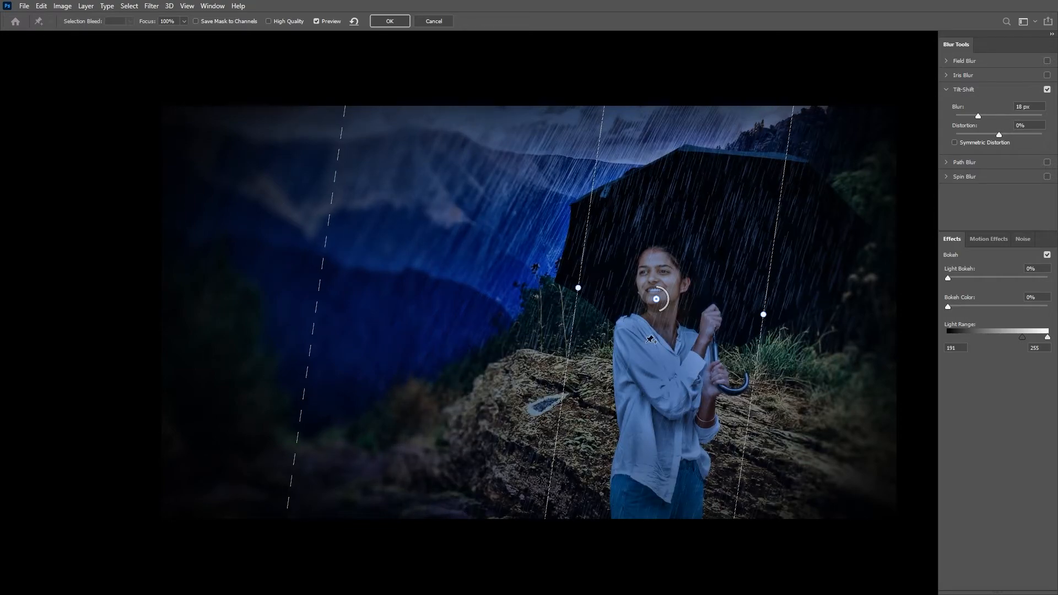
Raise the Tilt-Shift blur to 46 px, extend the mountain-side transition zone, fine-tune the band's edge and angle, and apply the blur
drag(659, 311, 644, 310)
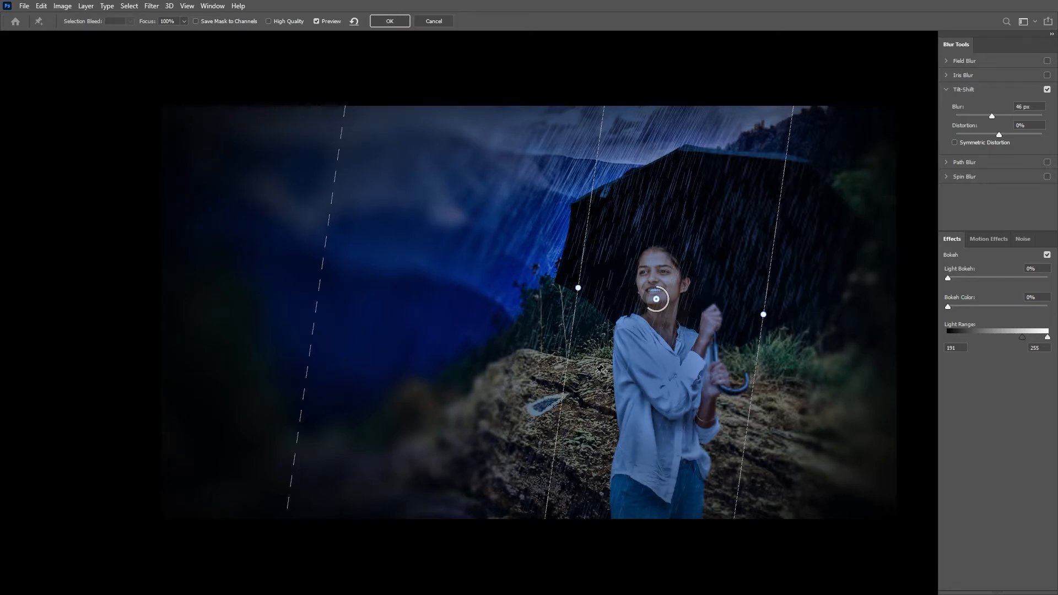
drag(313, 307, 152, 289)
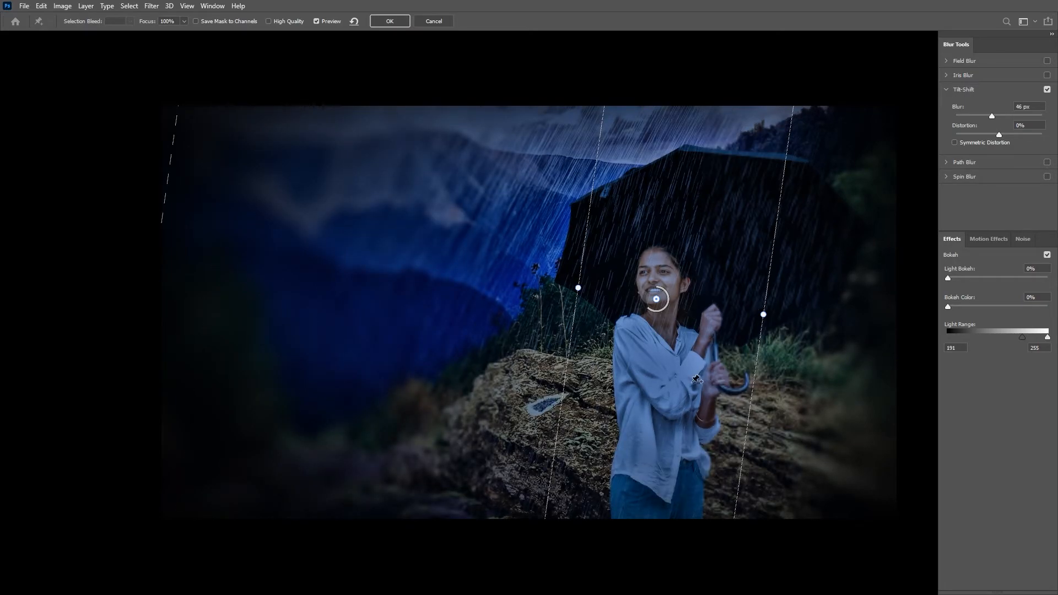
drag(570, 351, 591, 351)
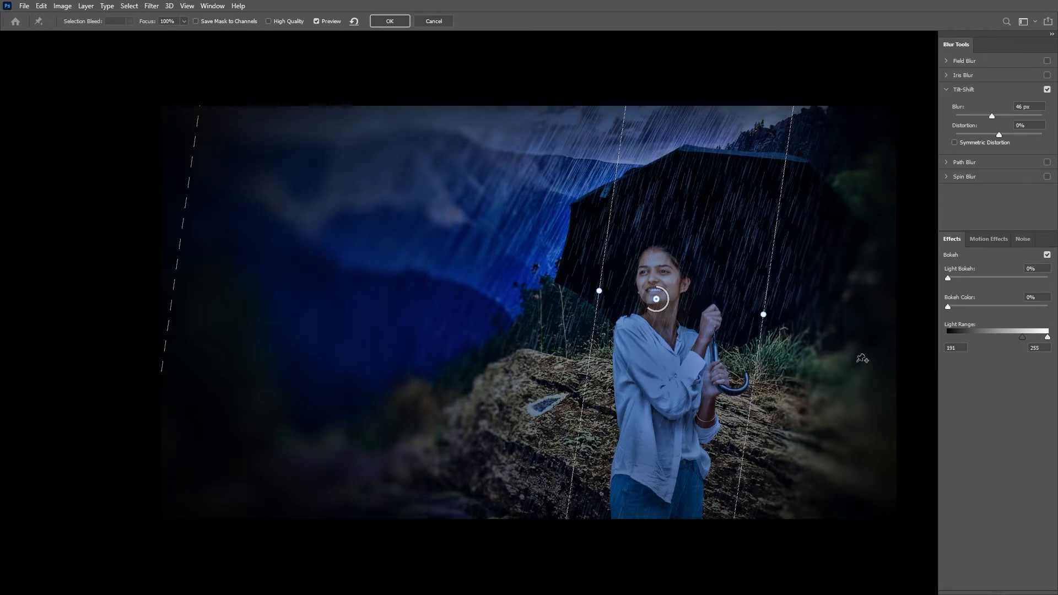
drag(863, 358, 902, 380)
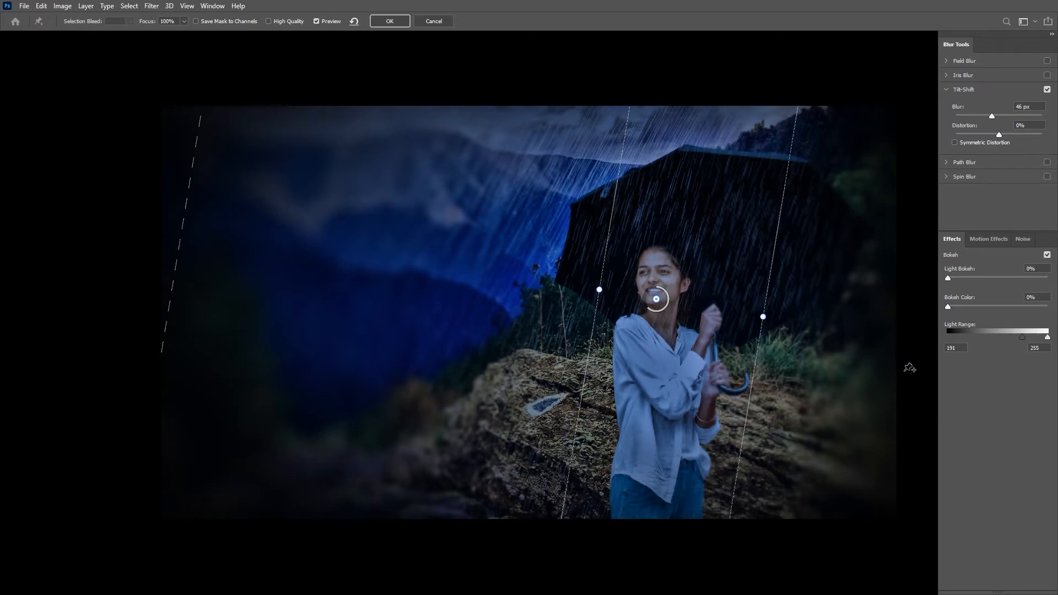
key(ctrl+minus)
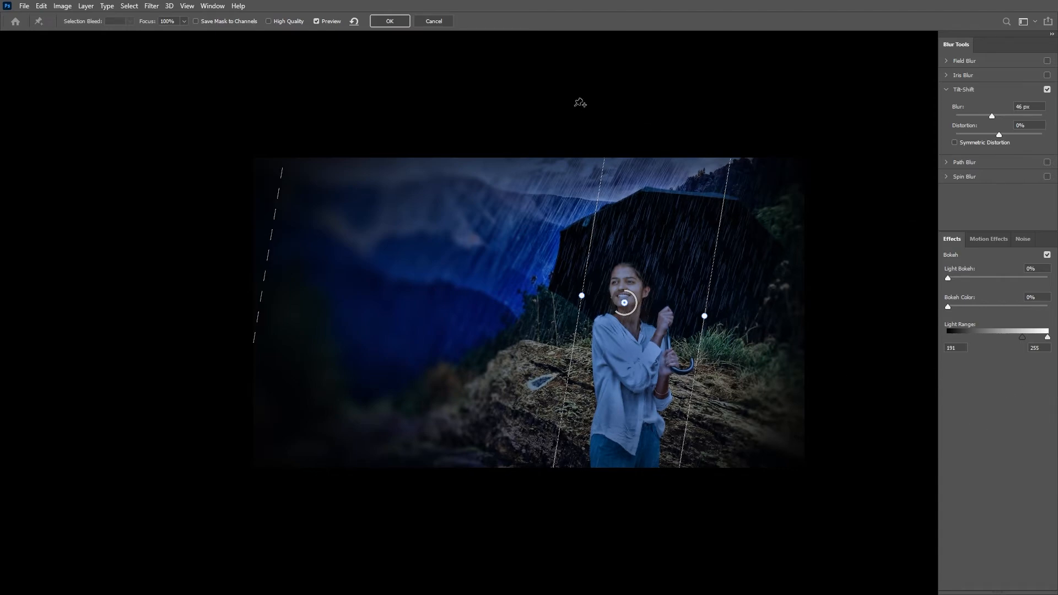
click(389, 20)
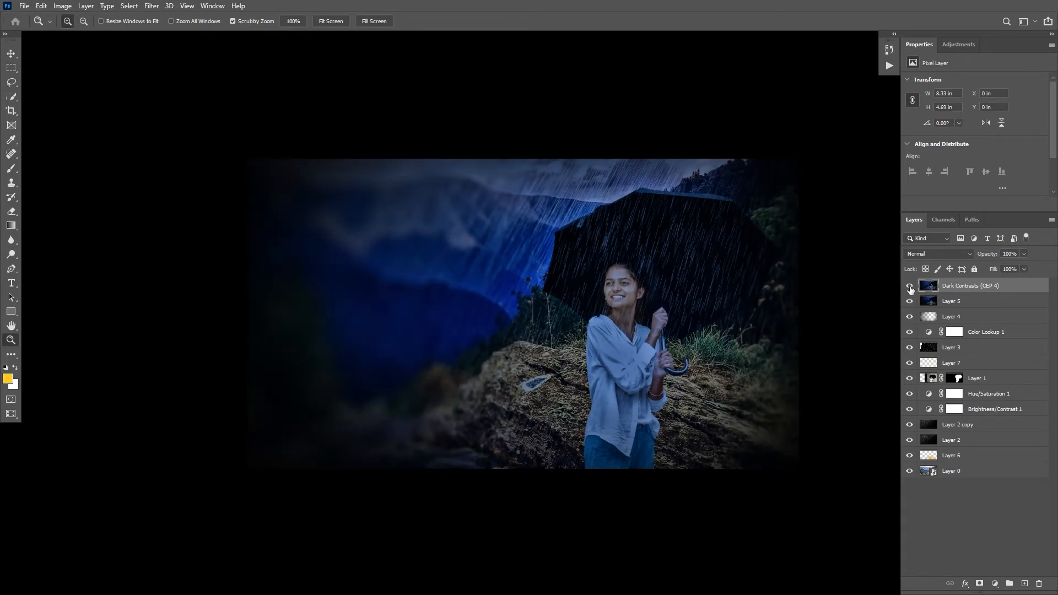
Move Layer 5 above the Dark Contrasts layer and set its blend mode to Linear Dodge (Add)
click(909, 285)
click(909, 286)
drag(956, 303, 955, 280)
key(v)
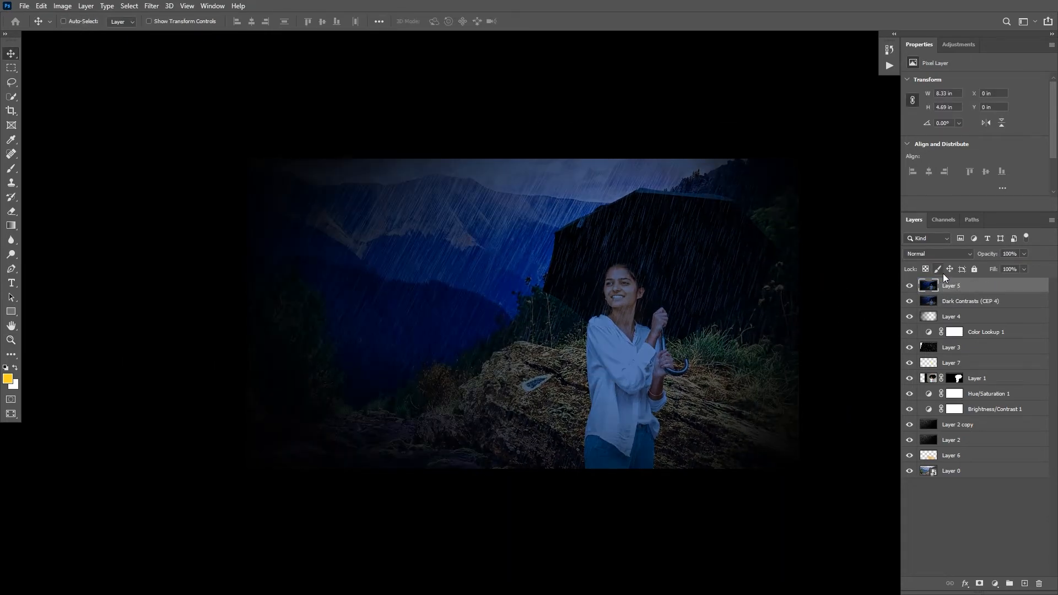
click(950, 254)
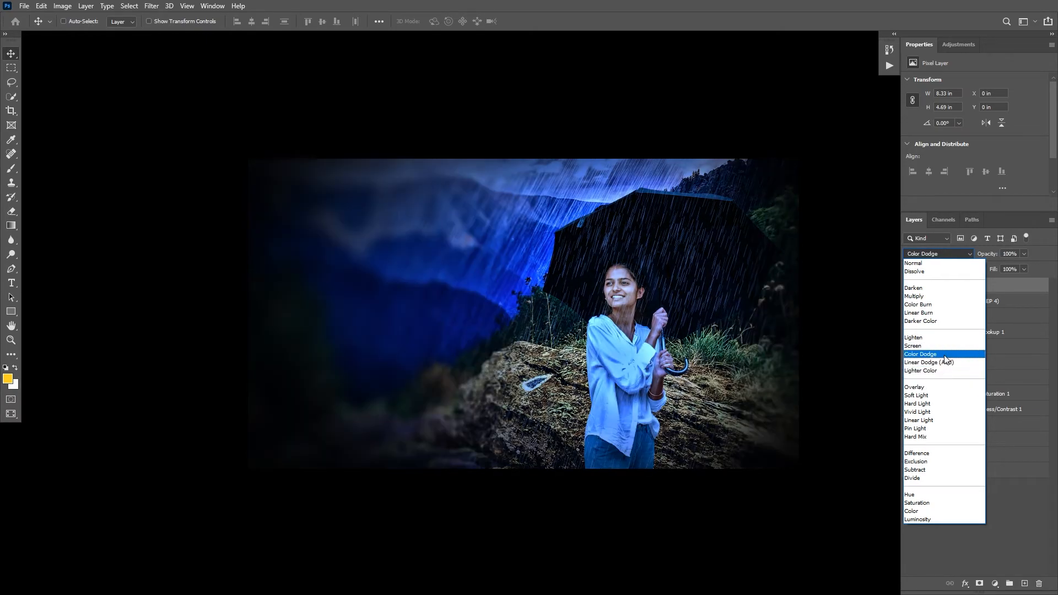
click(944, 363)
Duplicate Layer 5 and the Dark Contrasts layer and merge the two copies into one layer
key(z)
key(ctrl+plus)
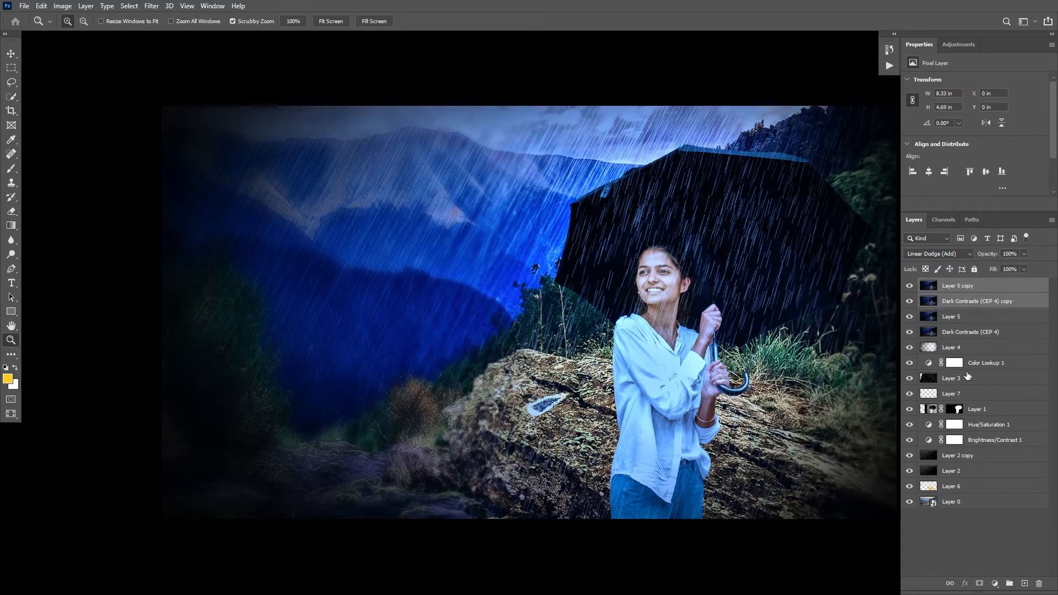
key(ctrl+e)
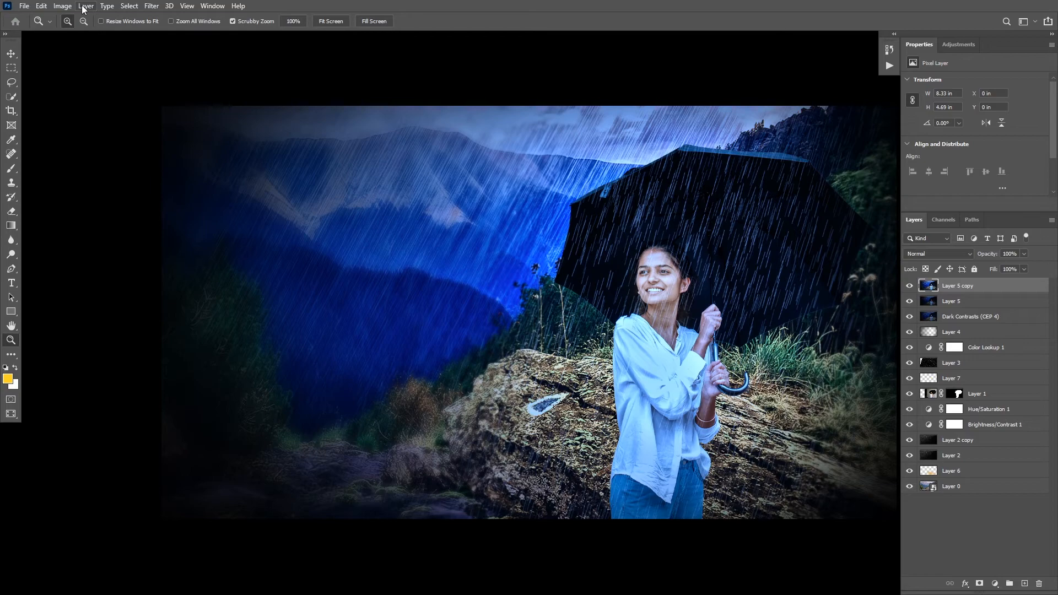
Open the merged Layer 5 copy in Nik Collection's Color Efex Pro 4 and bring up the Skylight Filter presets
click(151, 6)
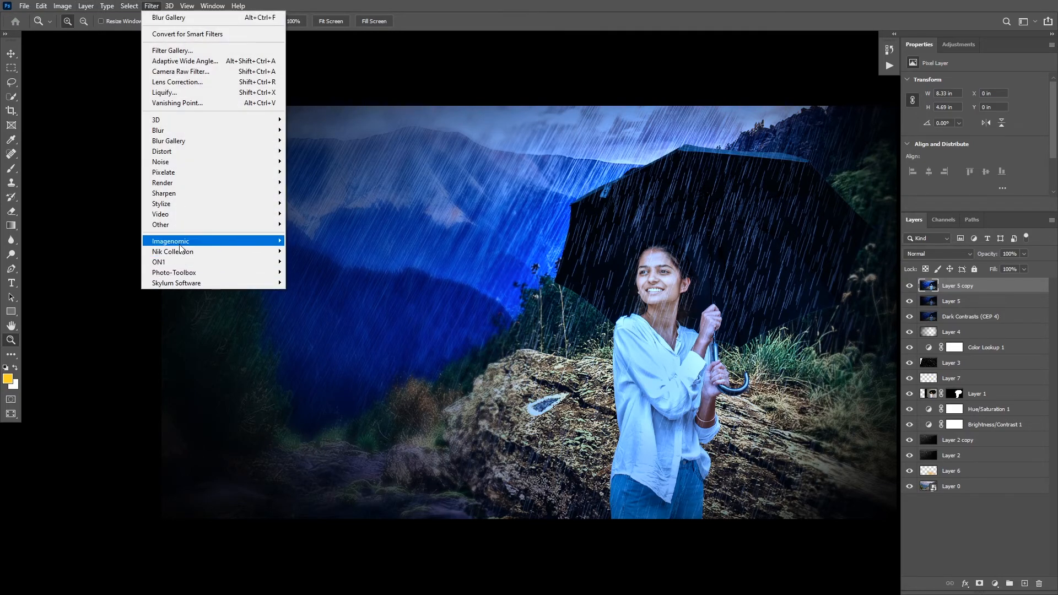
mouse_move(227, 255)
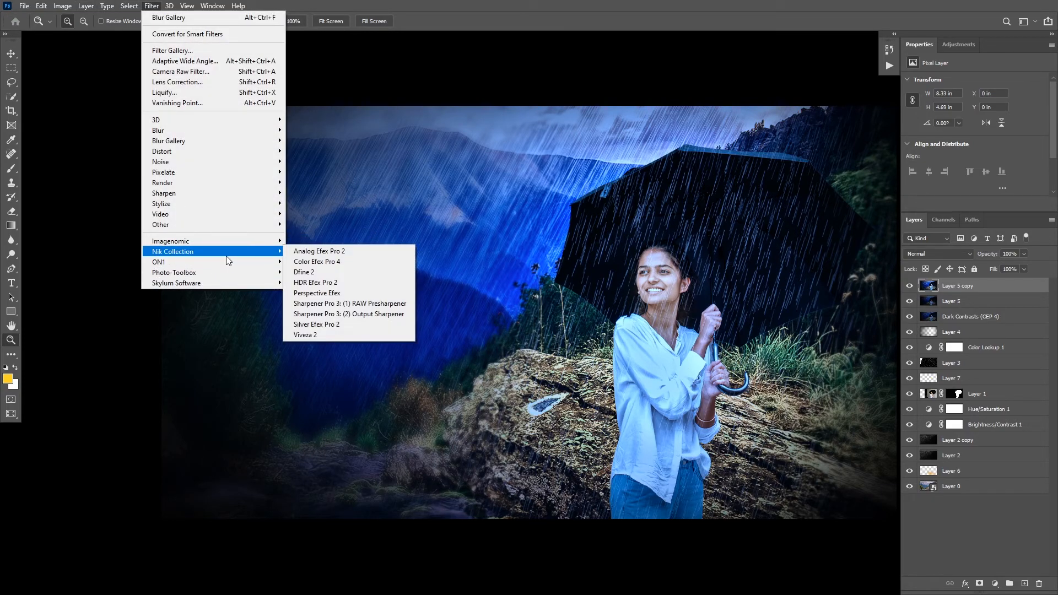
click(340, 262)
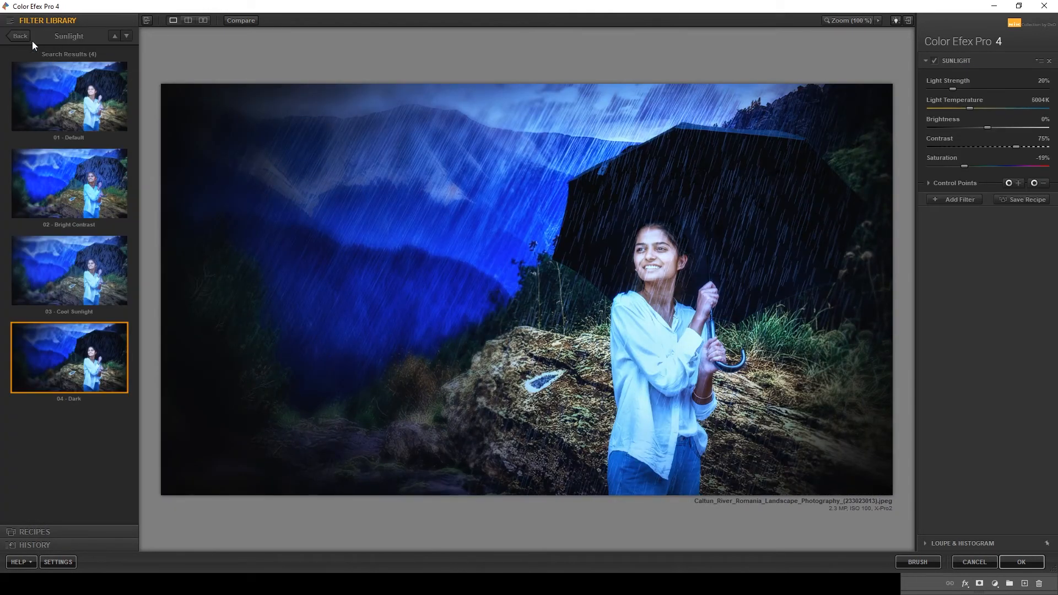
click(20, 36)
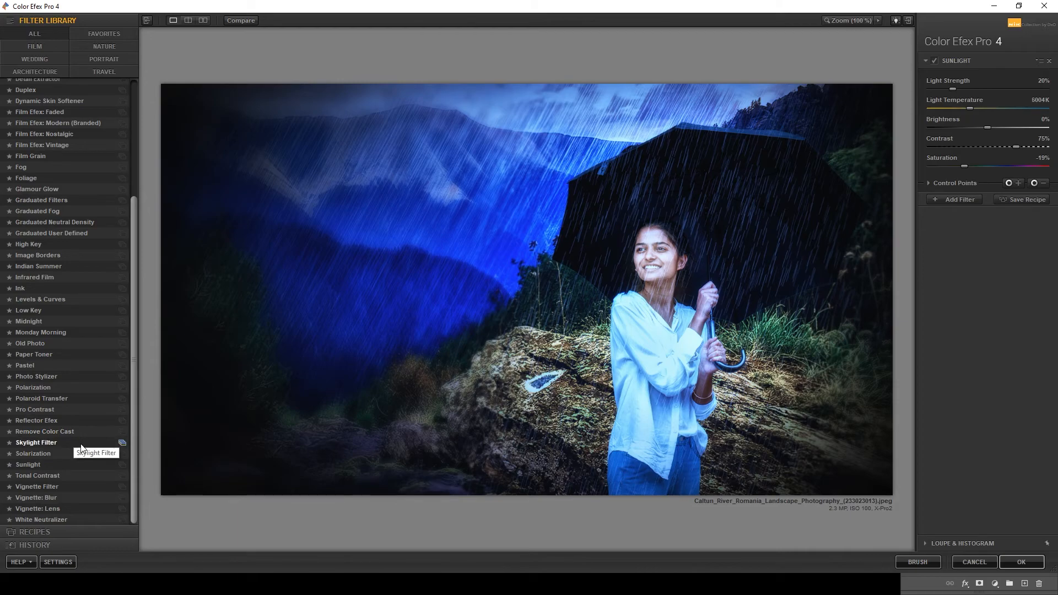
click(123, 443)
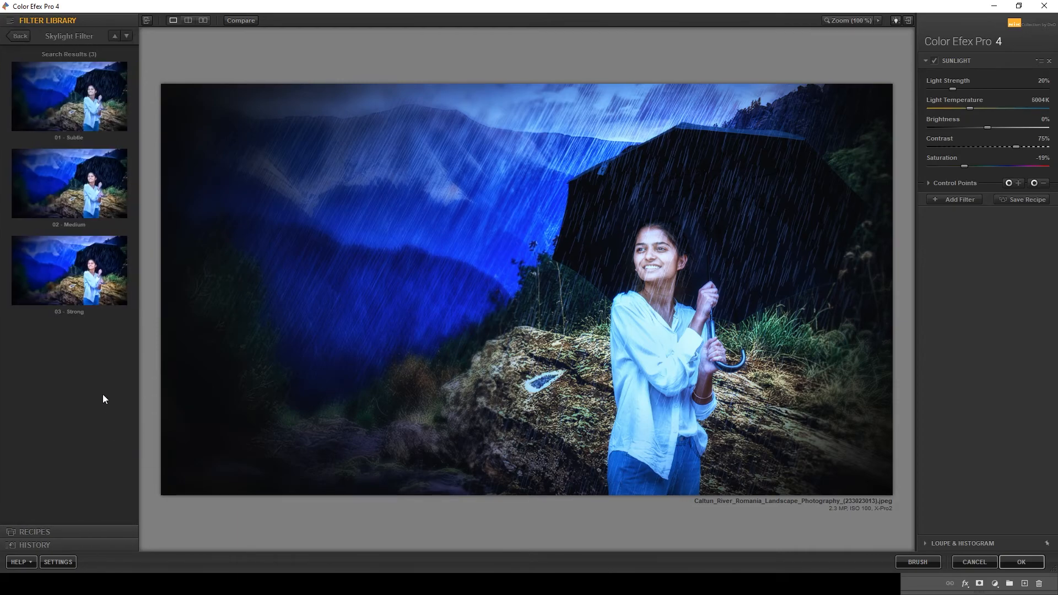
Compare the Skylight Filter presets and apply 03 - Strong to the merged layer
click(95, 273)
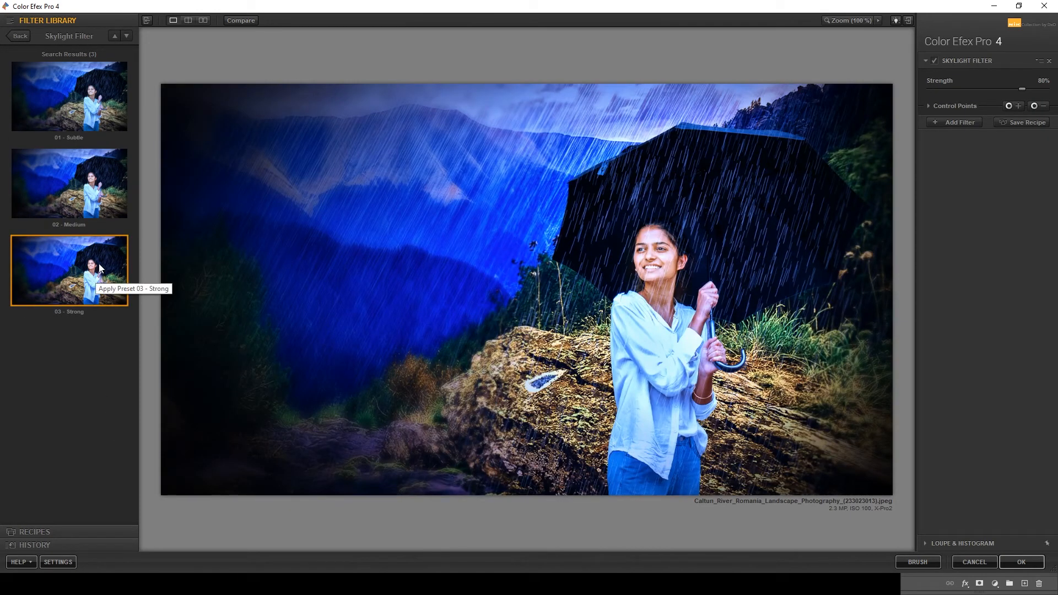
click(101, 200)
click(97, 114)
click(91, 272)
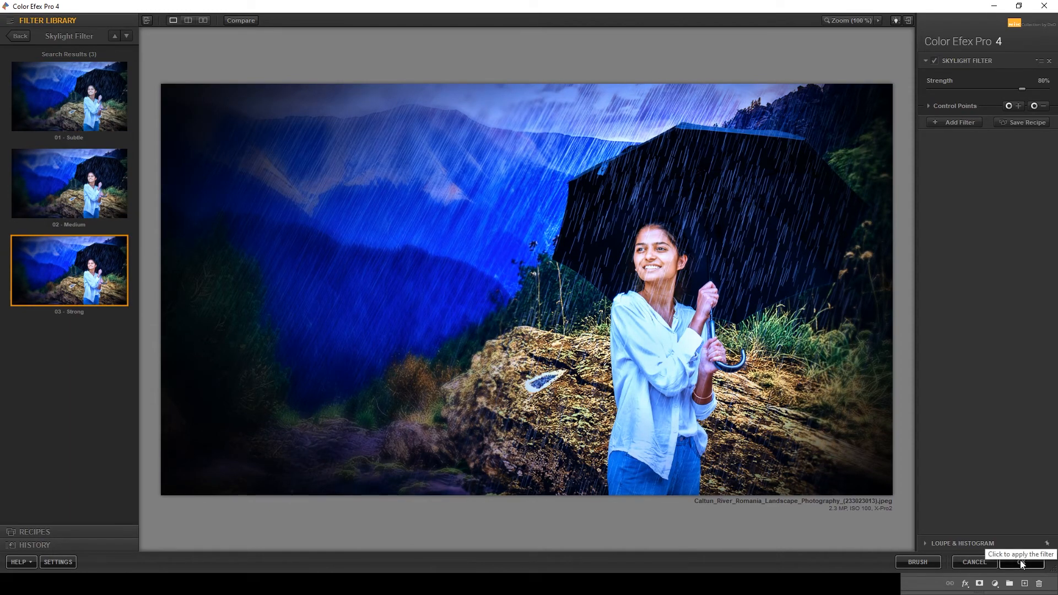
click(1021, 562)
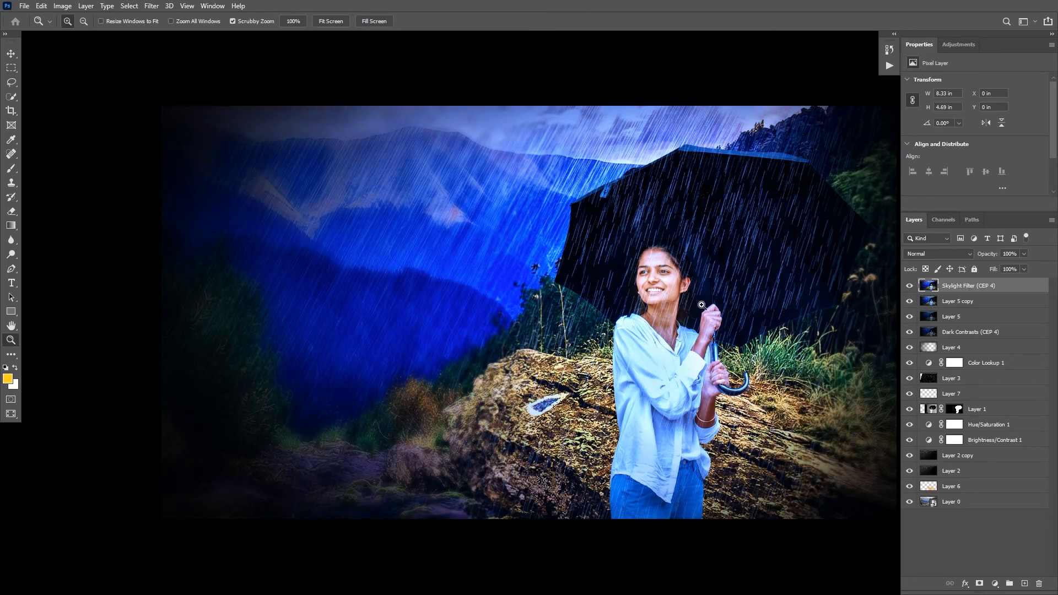
Compare the image with and without the Skylight Filter layer and the grading layers beneath it, close up on the woman
click(701, 305)
key(v)
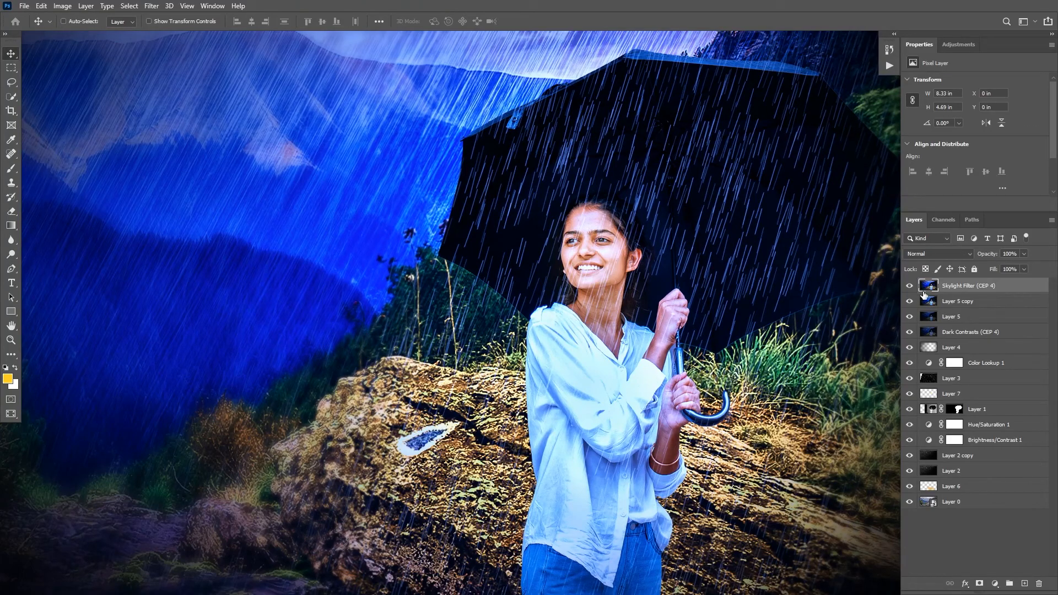
click(909, 286)
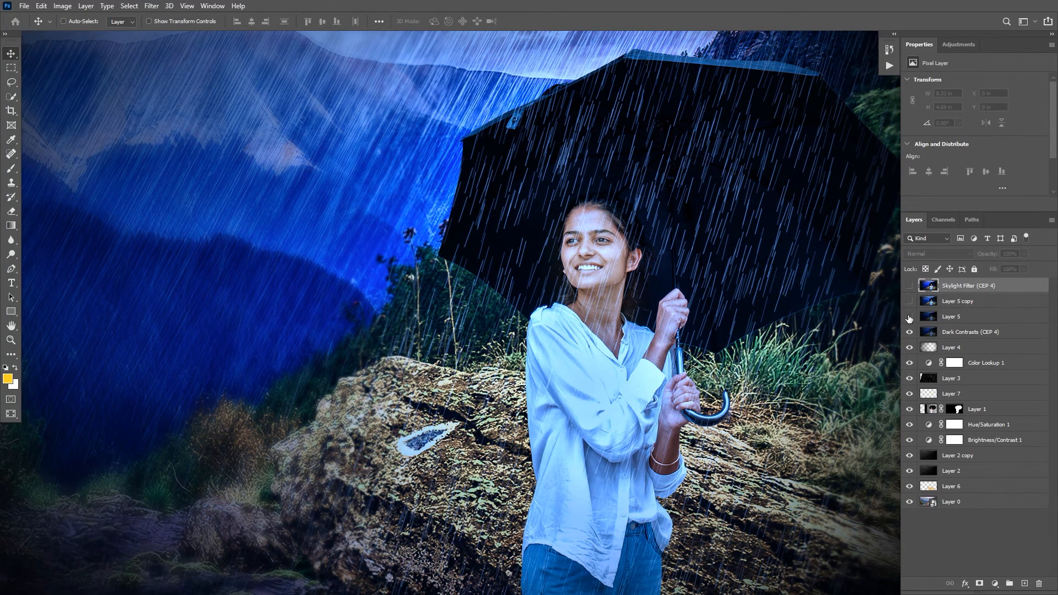
click(909, 317)
click(909, 316)
click(958, 317)
click(958, 286)
click(909, 286)
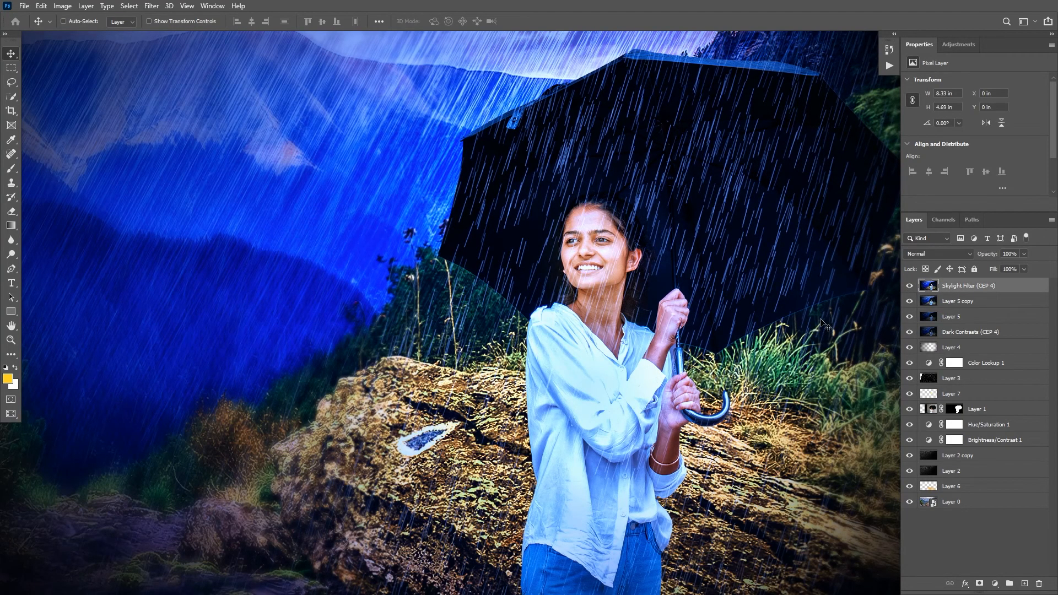
Move Layer 5 copy above the Skylight Filter layer and set its blend mode to Soft Light
drag(963, 302, 963, 282)
key(z)
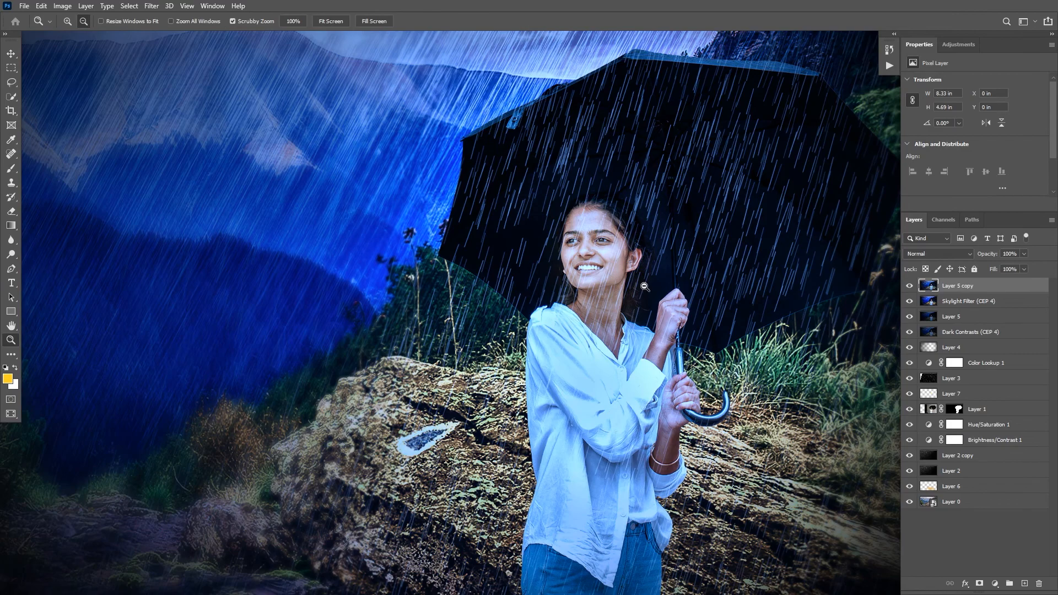
key(ctrl+minus)
click(971, 253)
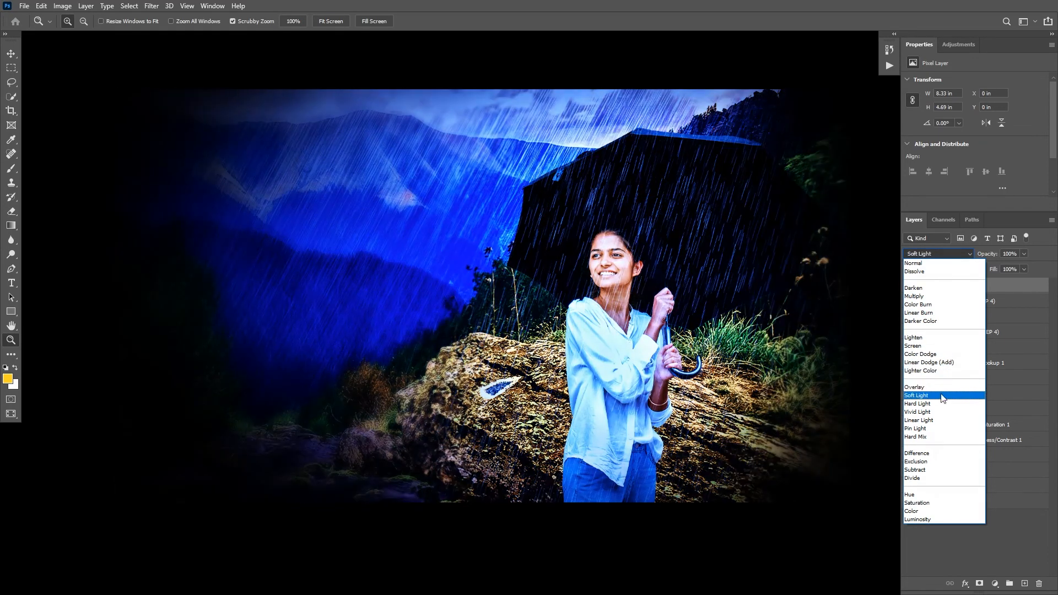
click(941, 395)
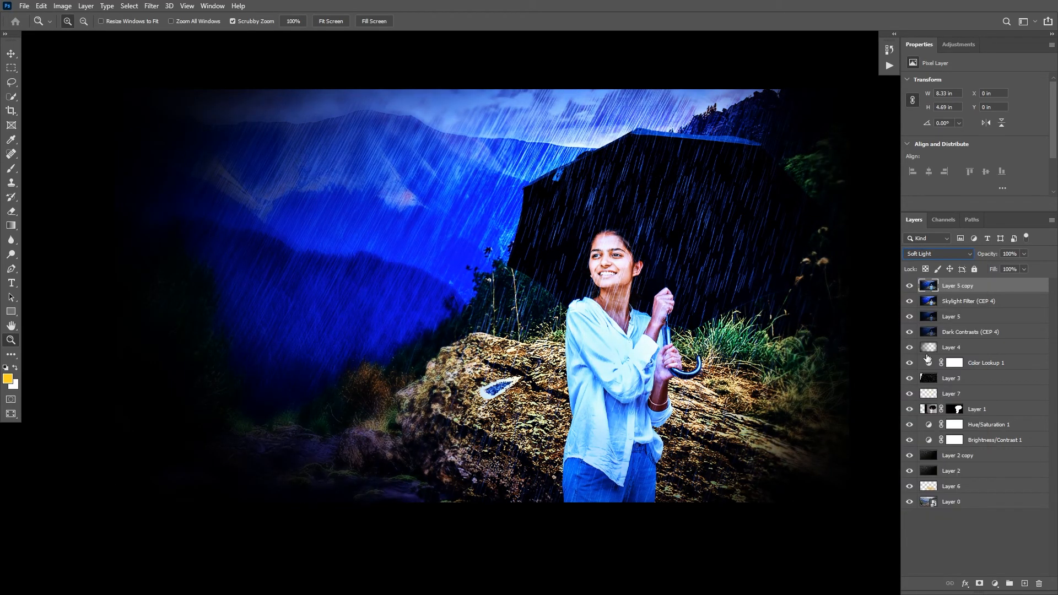
Compare the composite with and without the Soft Light layer, both as a whole and close up on the woman
click(909, 285)
click(909, 285)
click(909, 285)
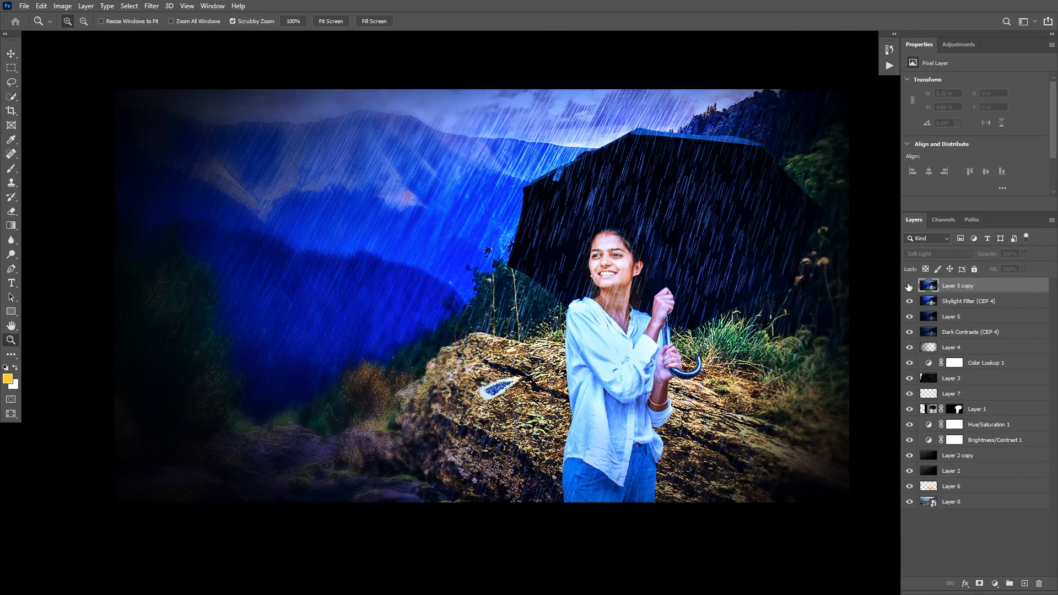
click(909, 285)
click(716, 263)
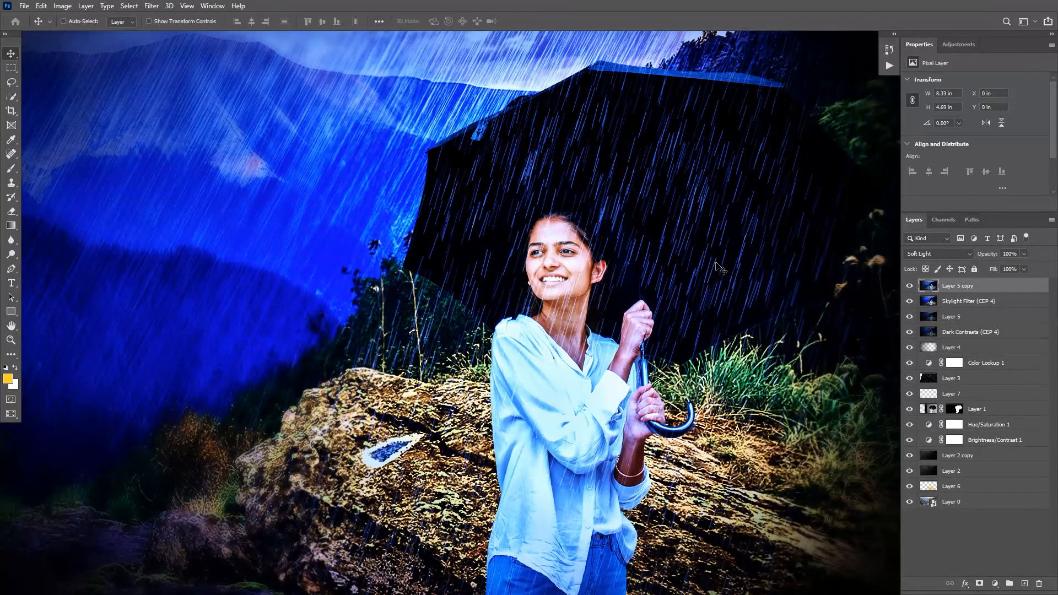
alt+click(722, 276)
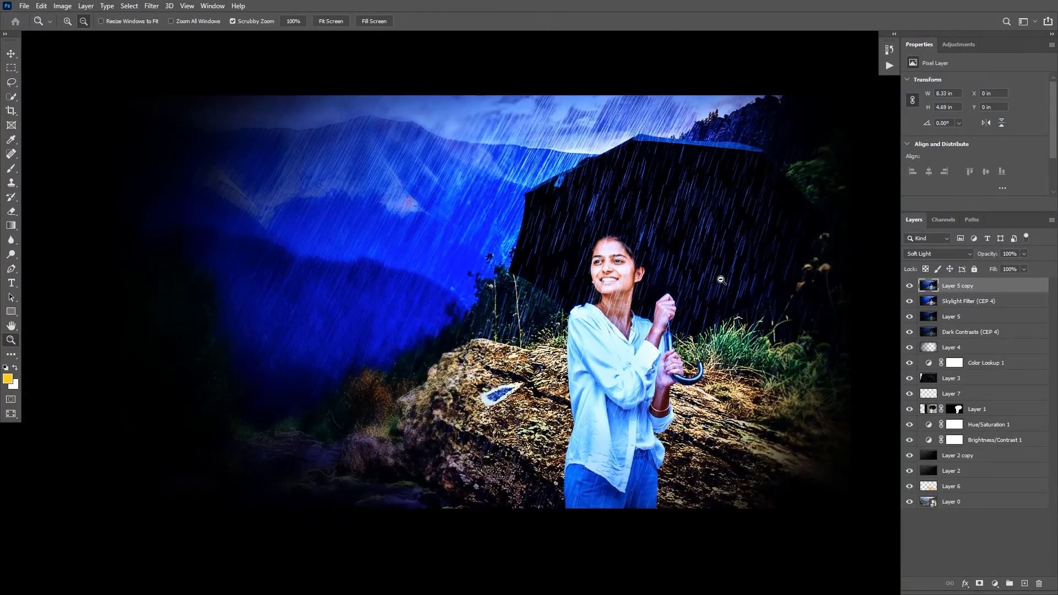
click(909, 285)
click(908, 286)
click(908, 285)
click(654, 280)
Reduce the opacity of Layer 5 copy to 50% and view the whole composite in full-screen mode
key(v)
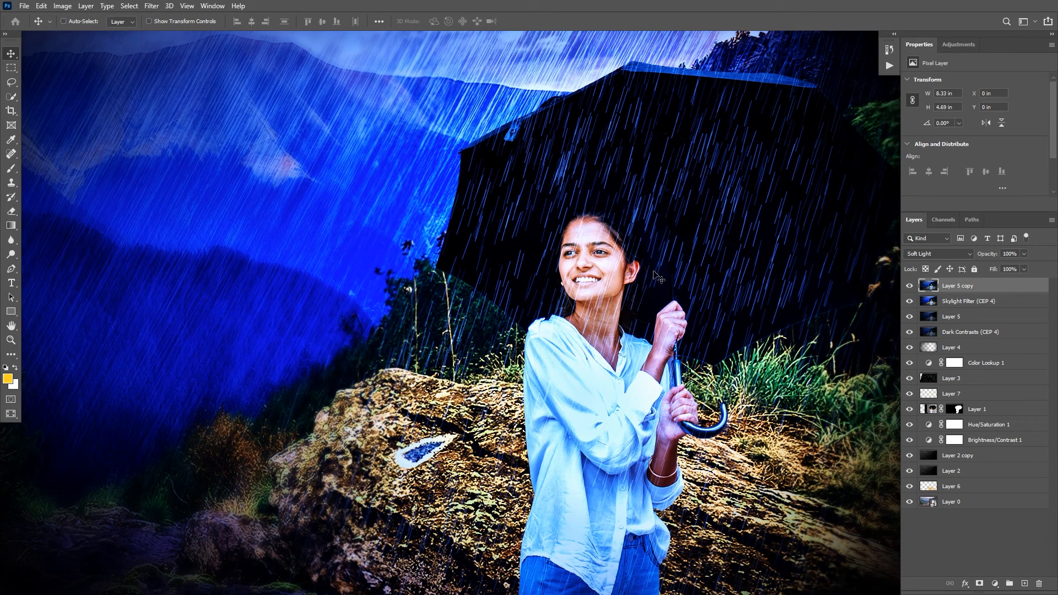
key(5)
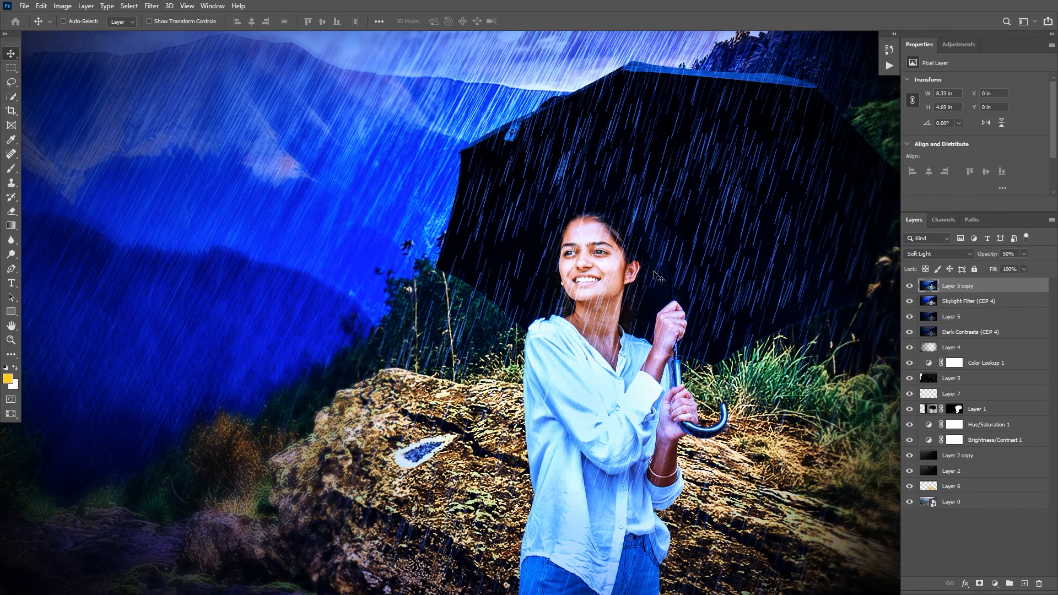
key(z)
alt+click(658, 278)
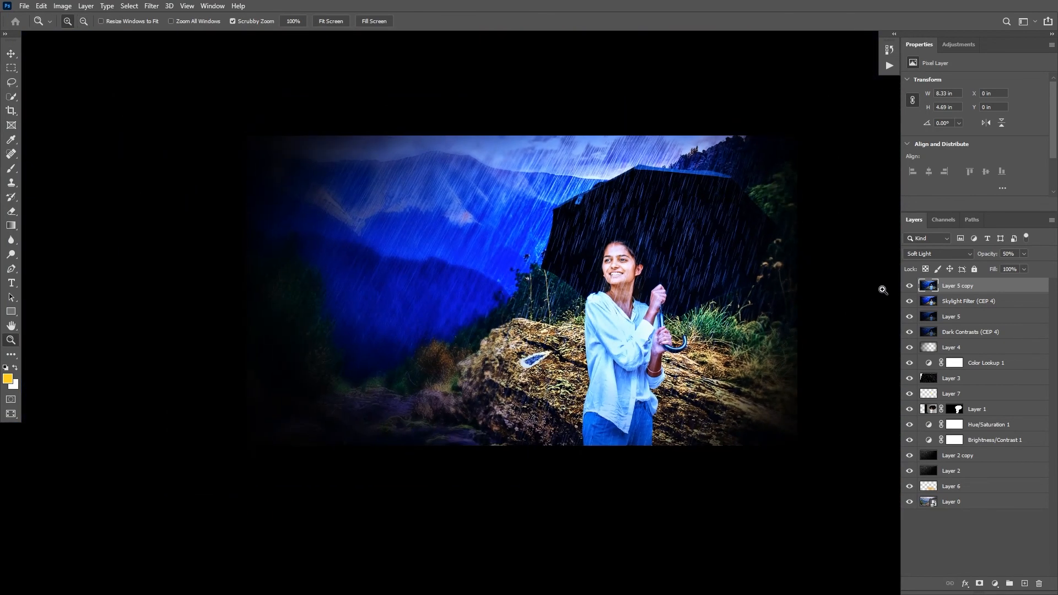
key(ctrl+0)
key(f)
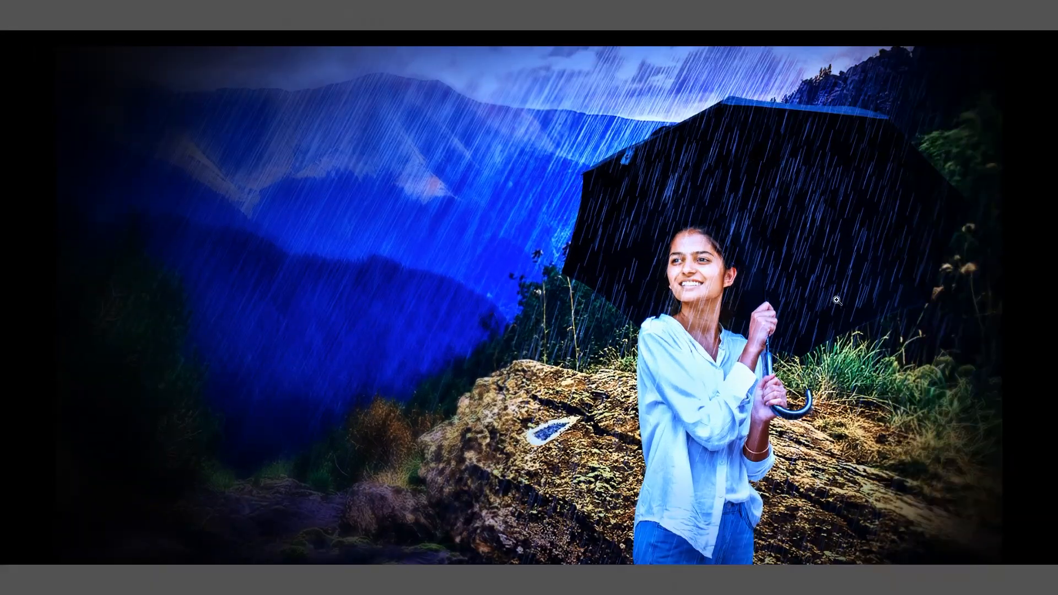